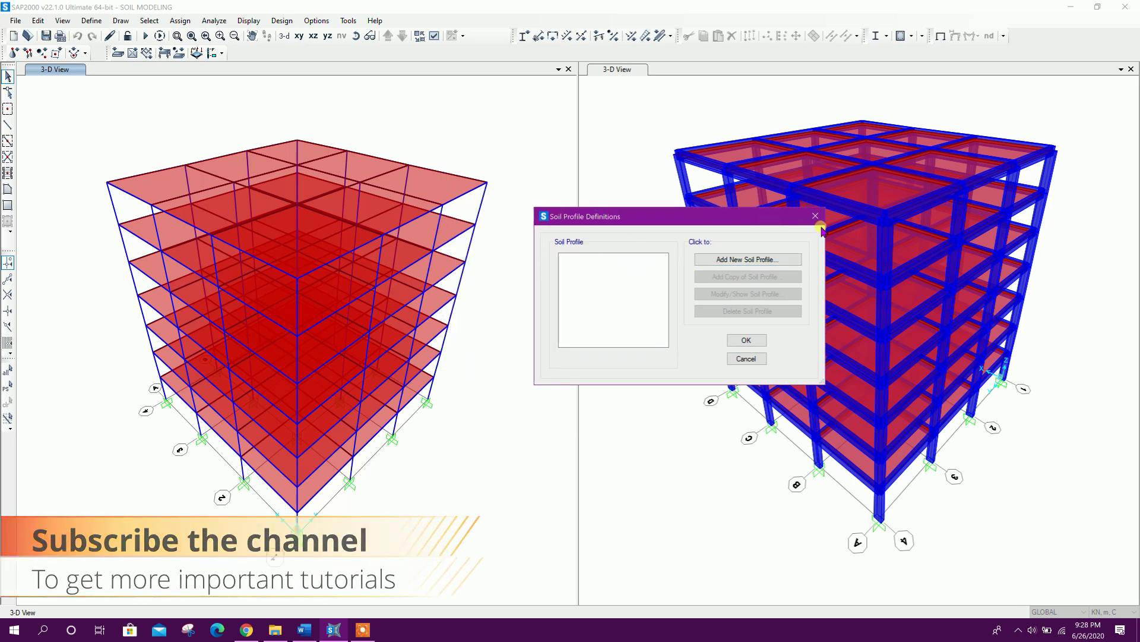
Review the material types offered for a new material property, without adding any material
key(Escape)
click(89, 23)
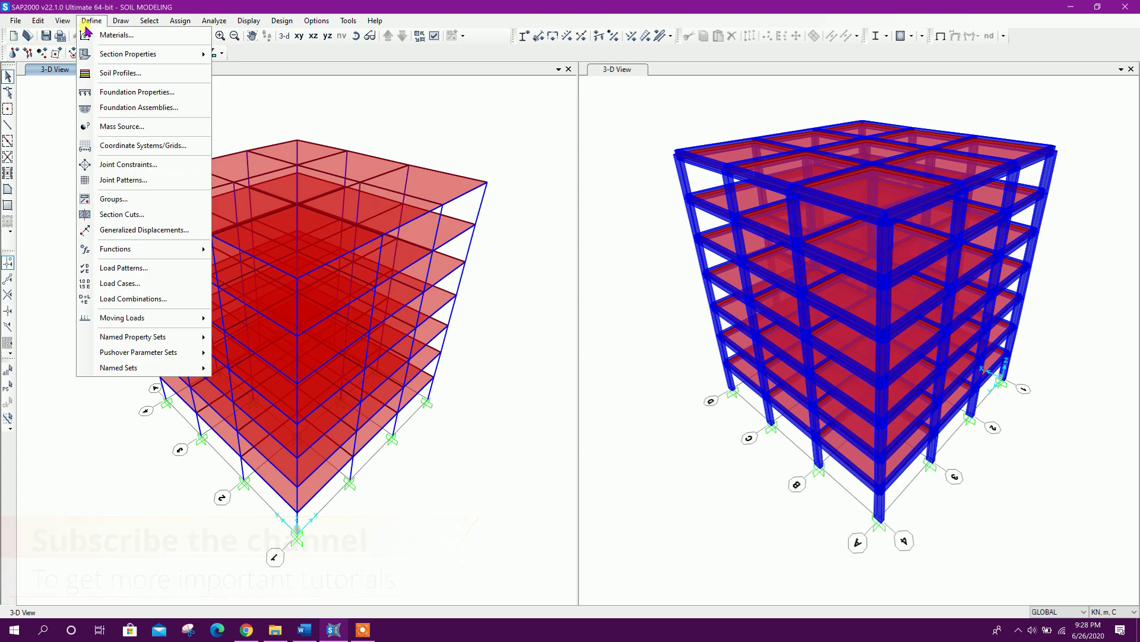
click(114, 35)
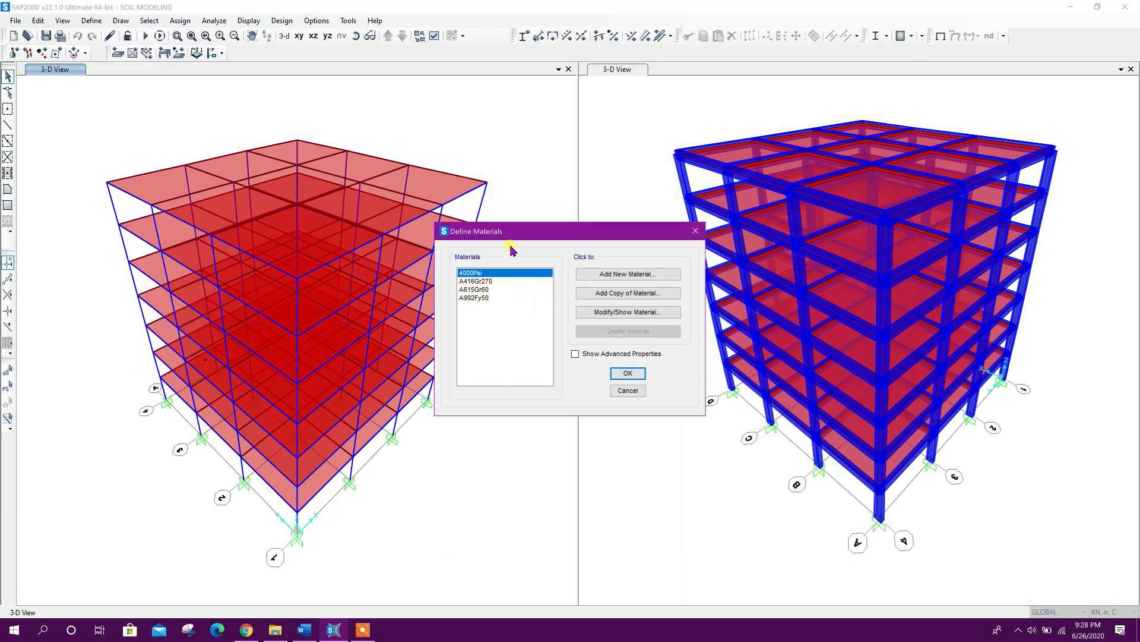
drag(509, 233, 519, 173)
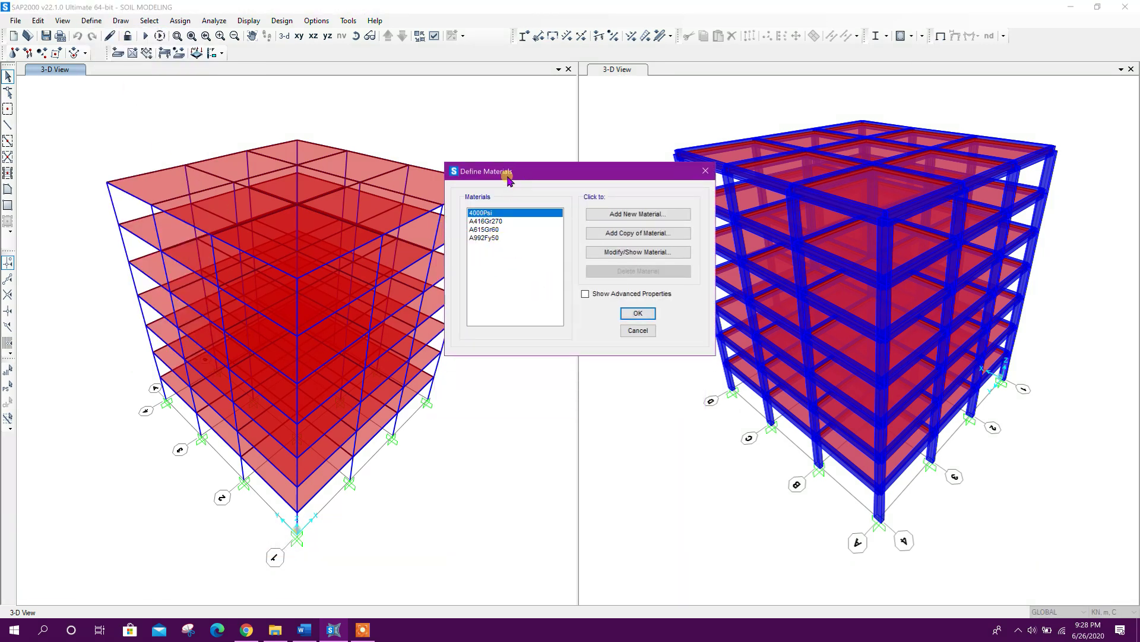
click(638, 215)
click(580, 294)
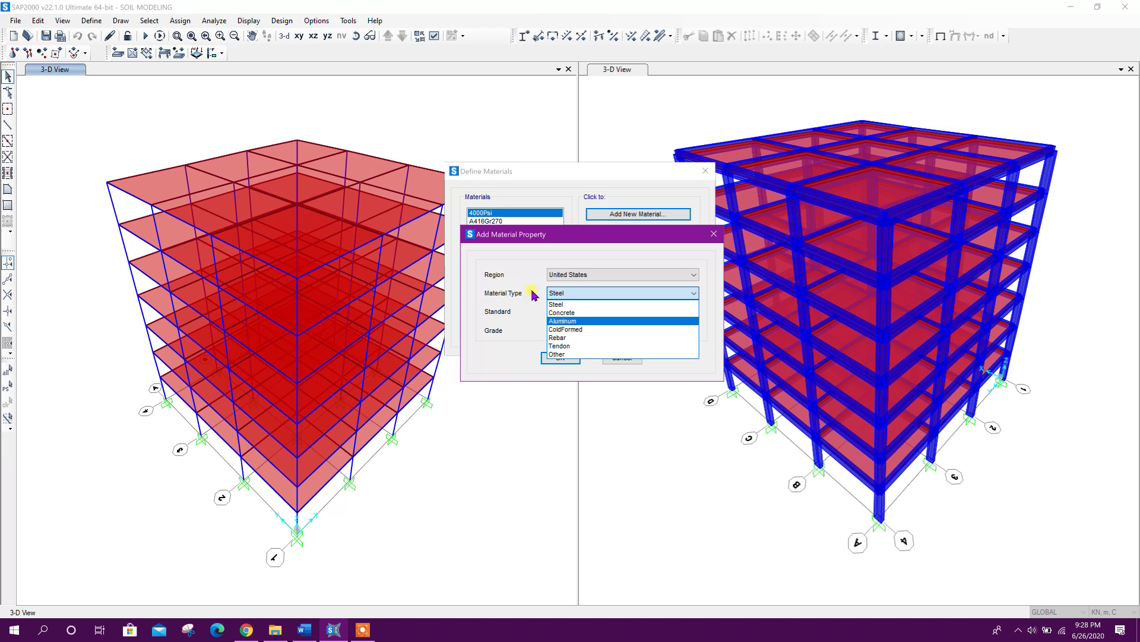
click(635, 238)
click(714, 234)
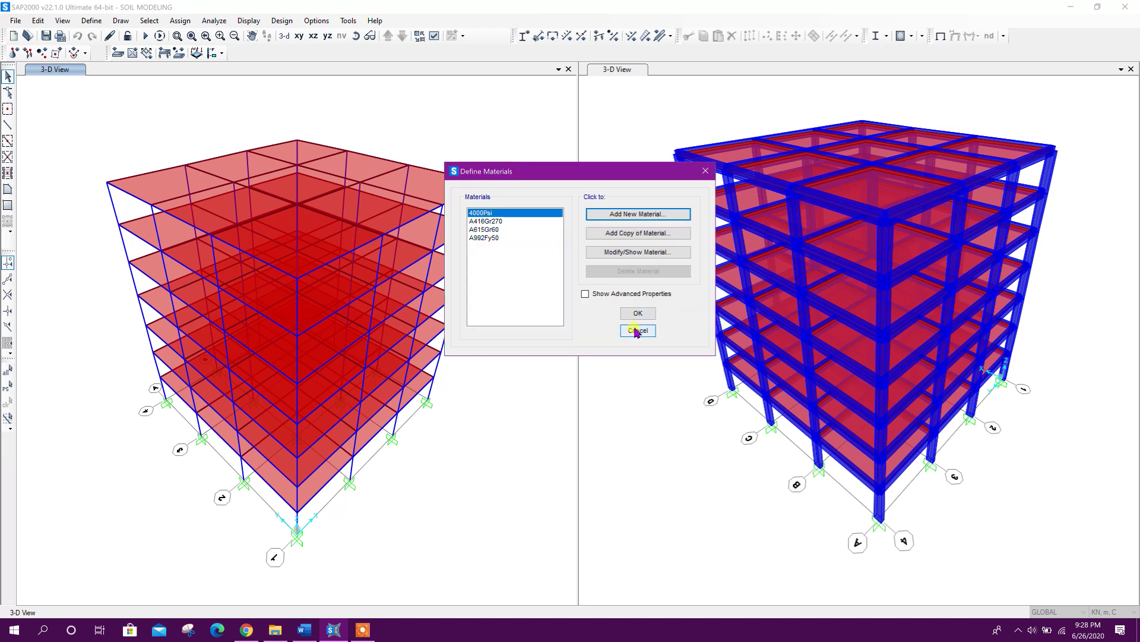
click(637, 331)
Add a new soil profile, keeping the default name, soil layer and halfspace
click(91, 20)
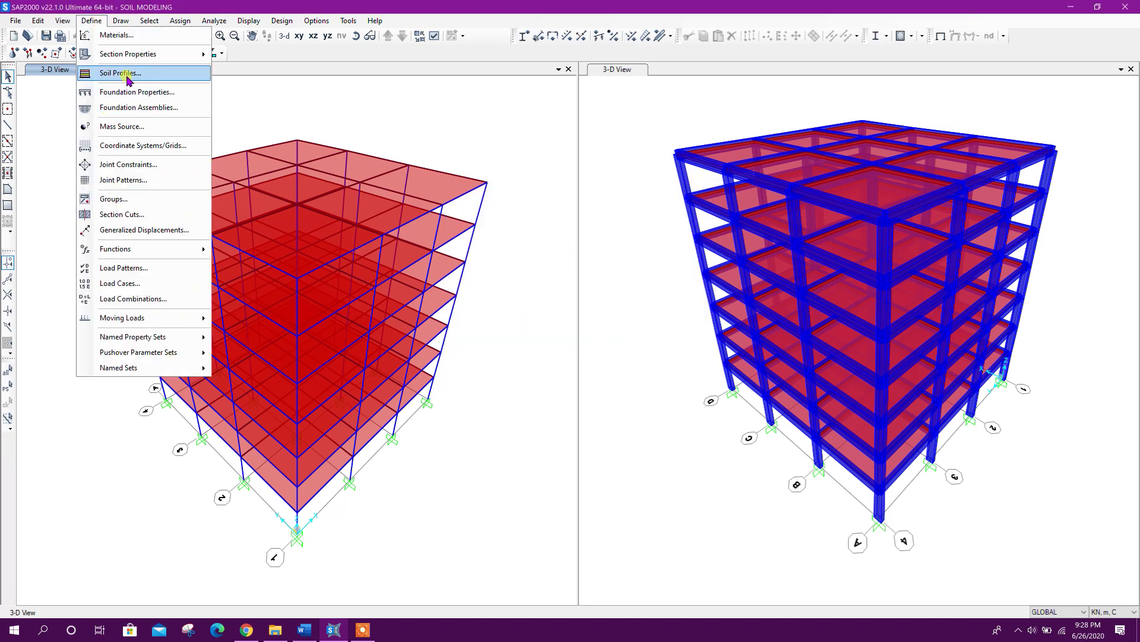
click(126, 74)
click(694, 259)
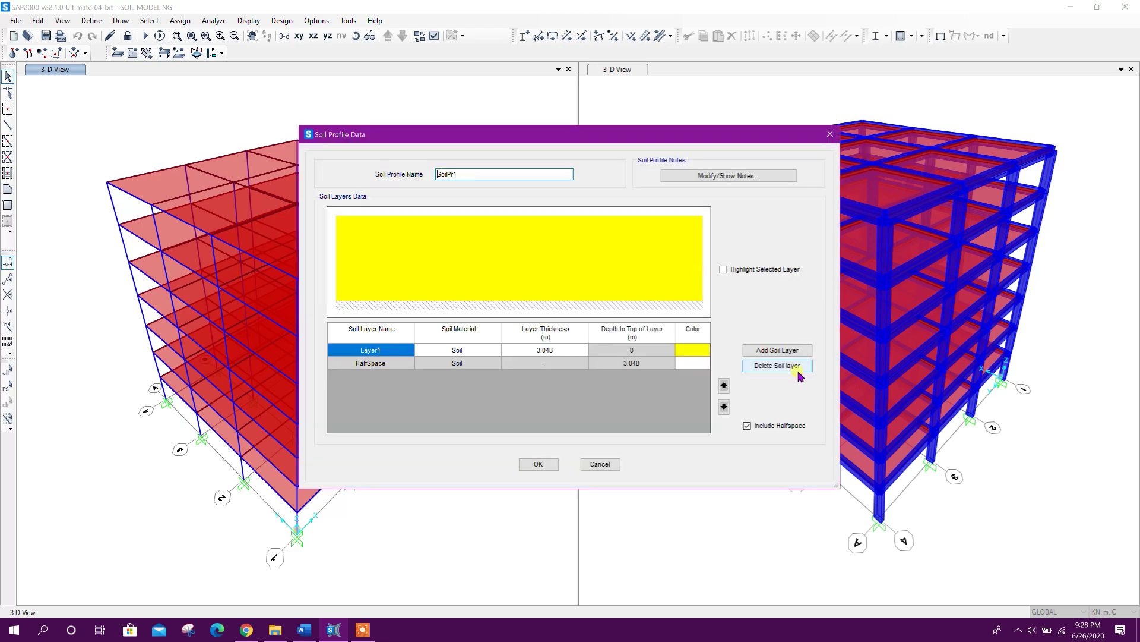
click(539, 464)
click(702, 340)
Examine the Soil material's unit weight, isotropic properties, soil type options, cohesion and friction angle
click(91, 20)
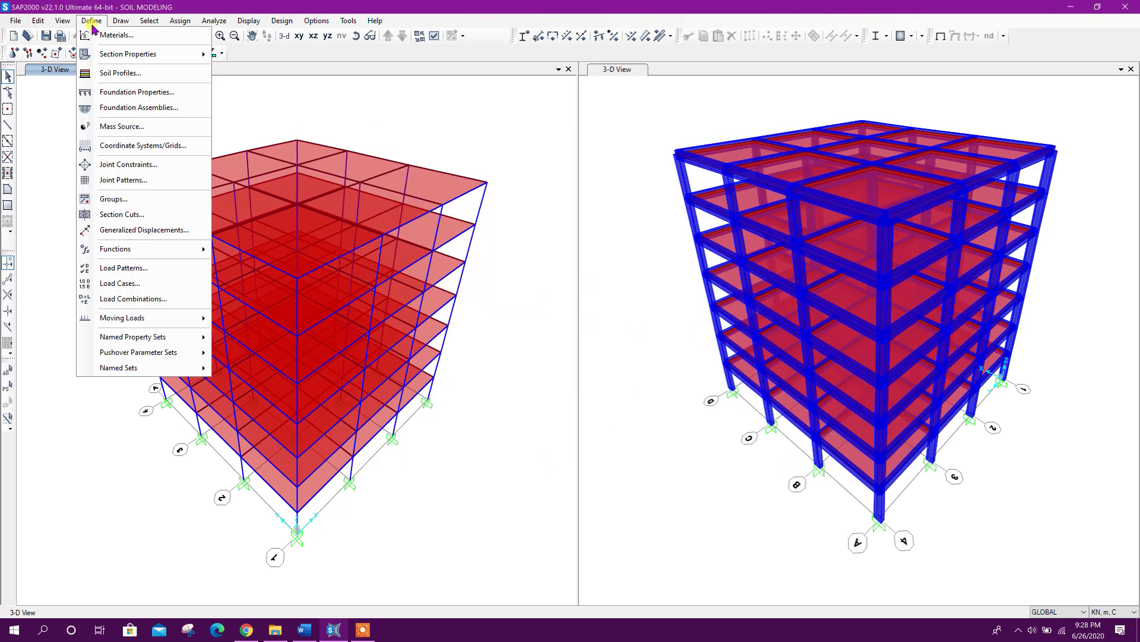
click(139, 35)
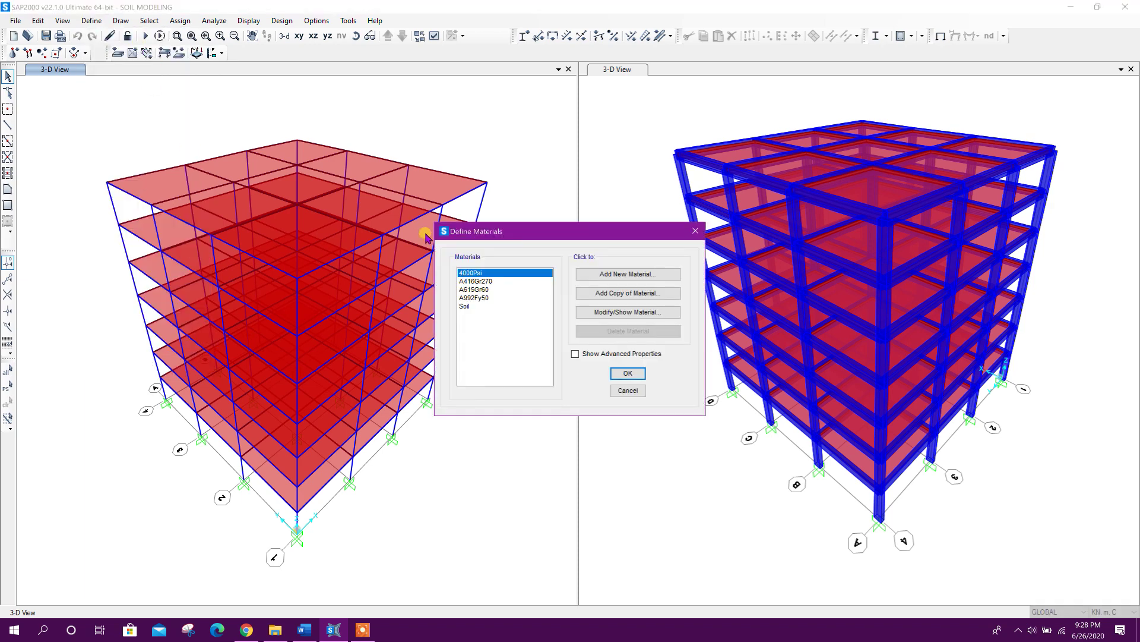
click(495, 306)
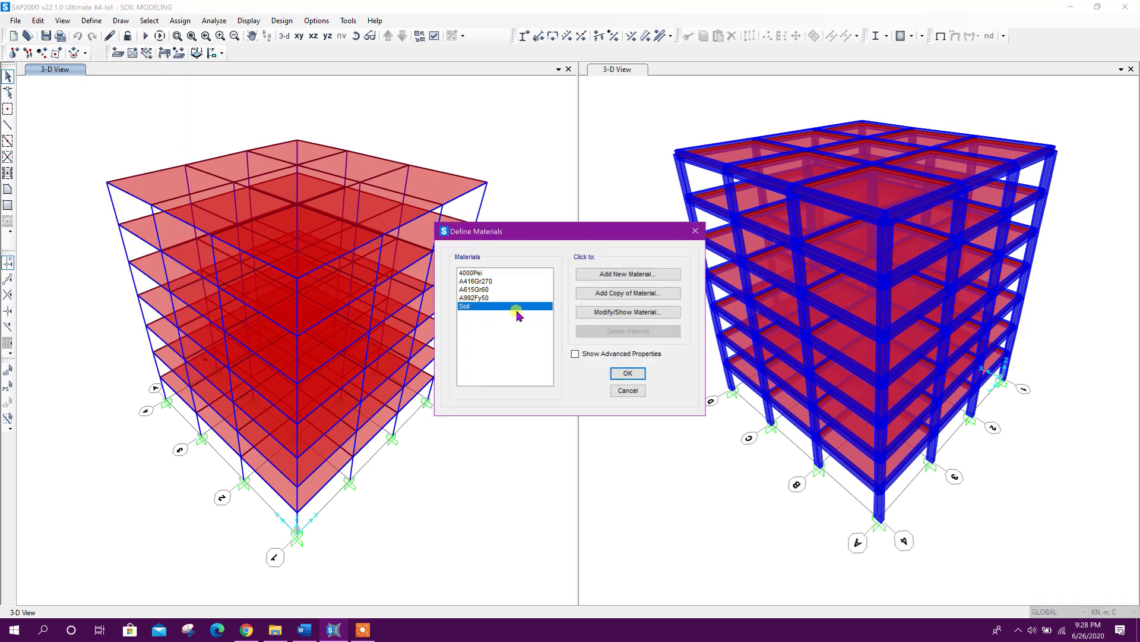
click(612, 312)
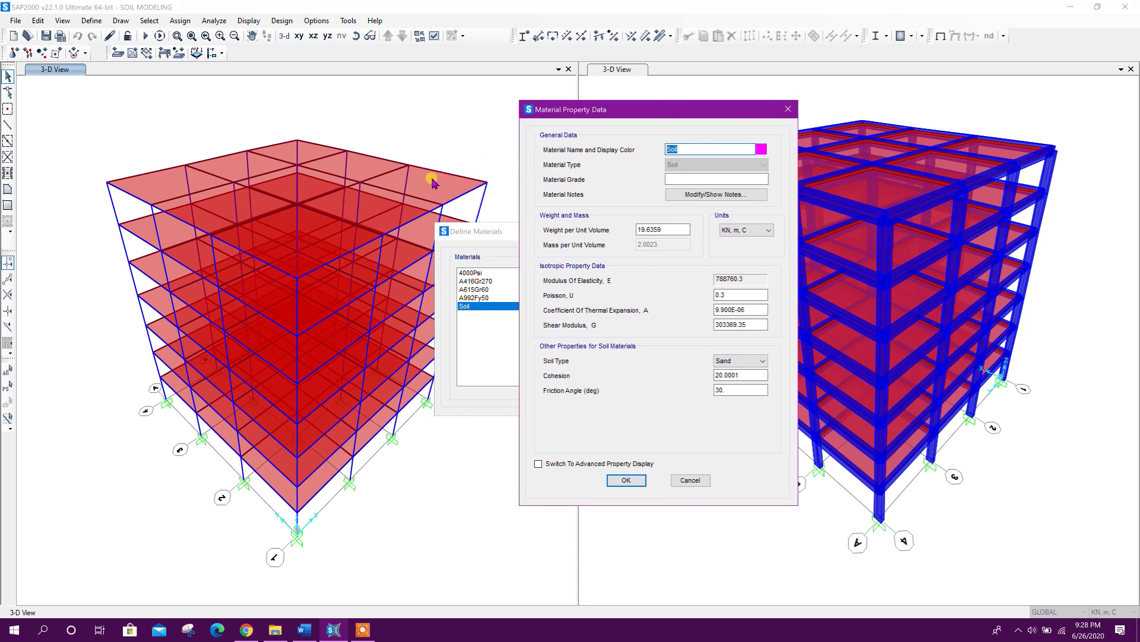
click(669, 230)
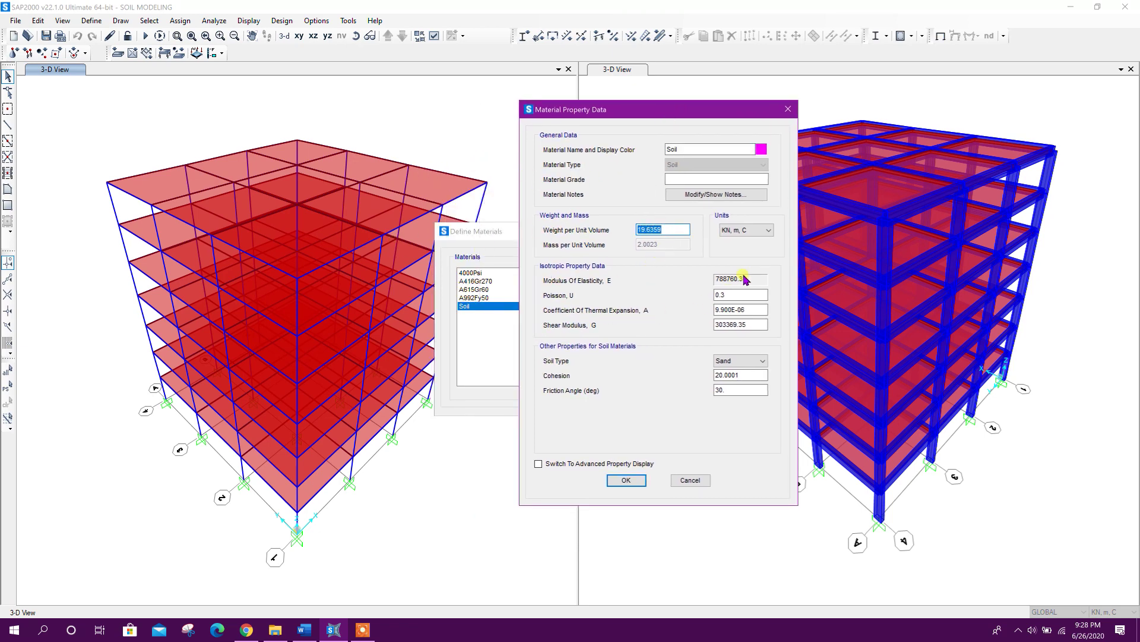
click(743, 295)
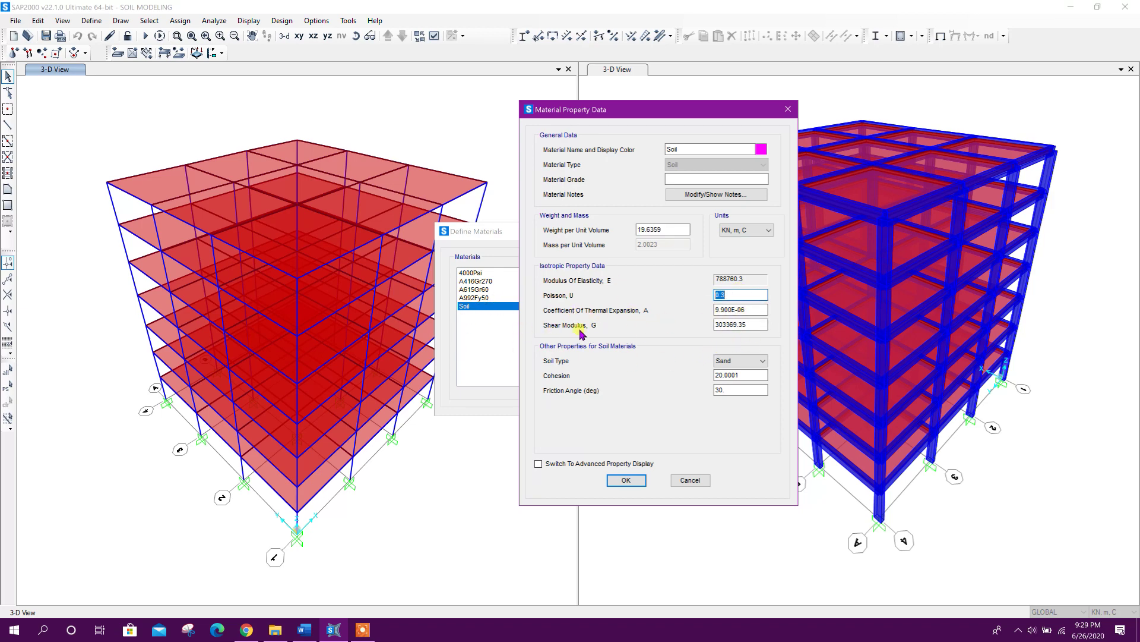
click(732, 362)
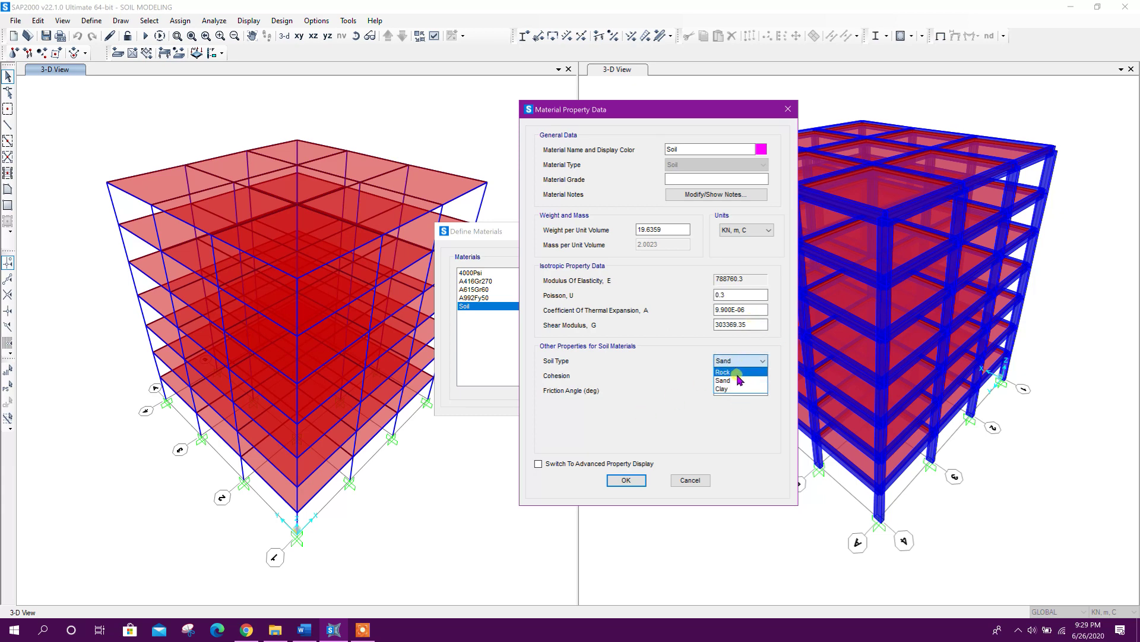
click(723, 380)
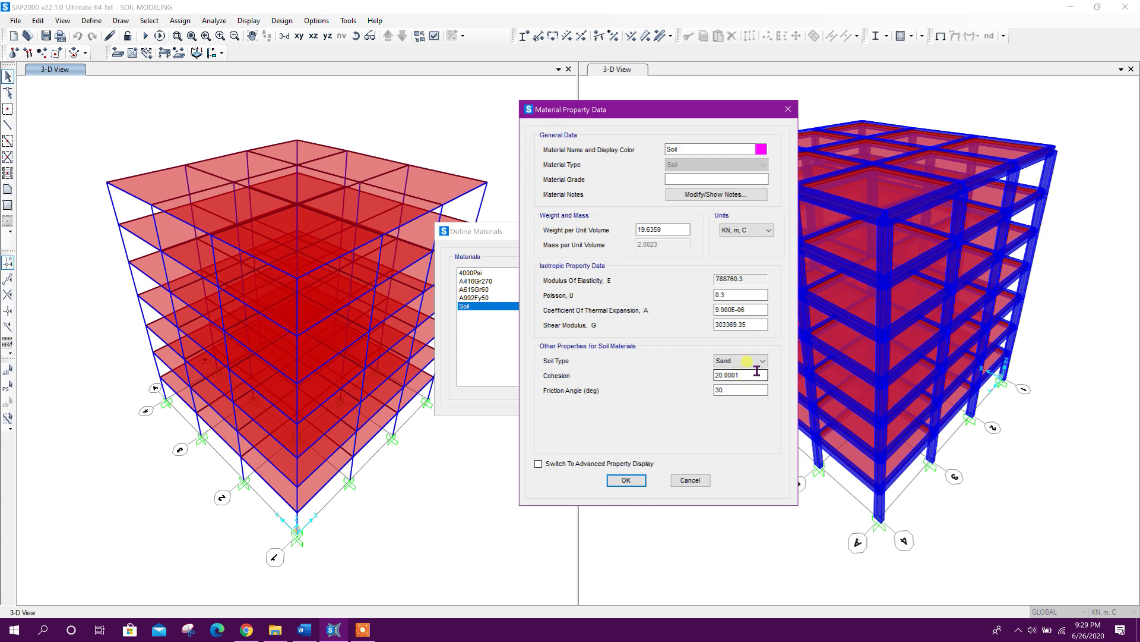
click(747, 374)
click(734, 389)
drag(609, 111, 553, 82)
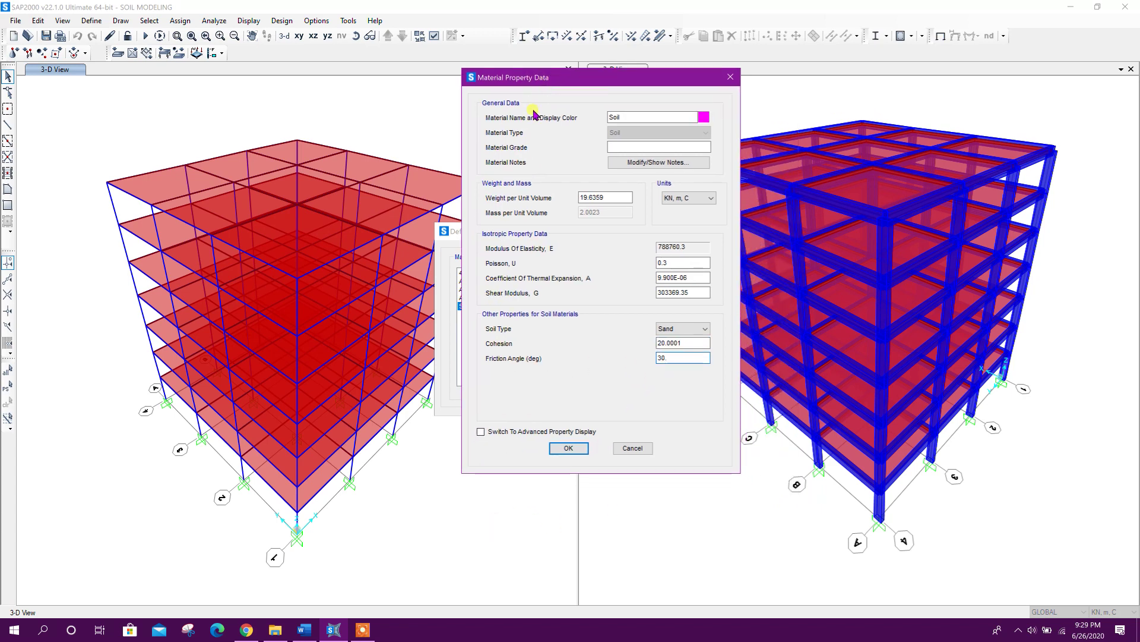
drag(597, 86, 612, 59)
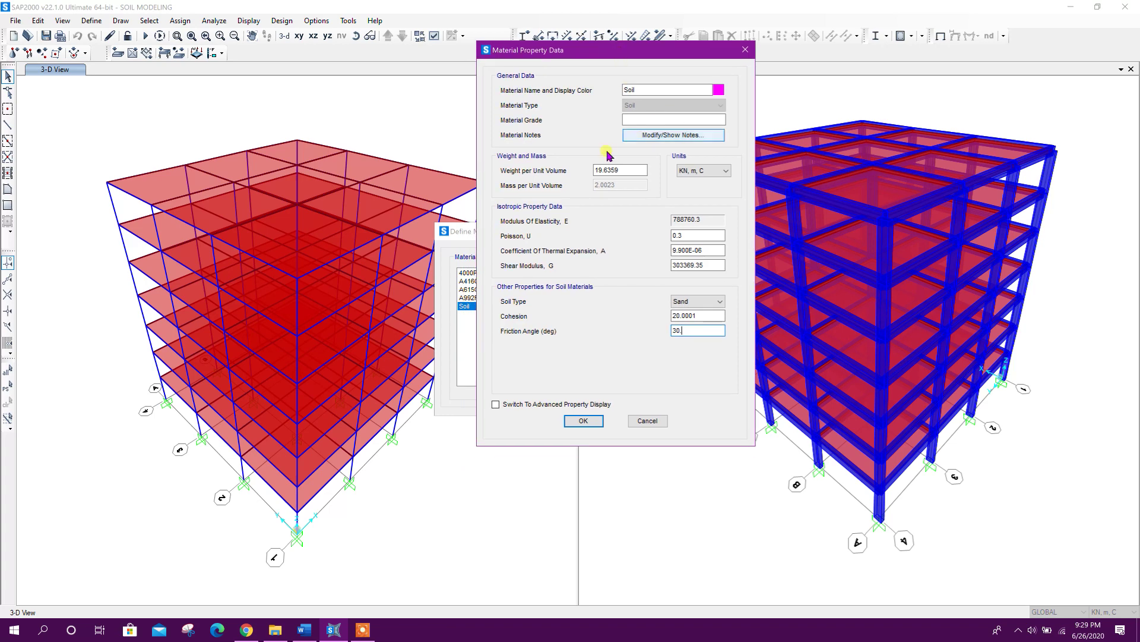
Try a 10-point stress-strain curve in the Soil material's advanced uniaxial nonlinear data
click(511, 405)
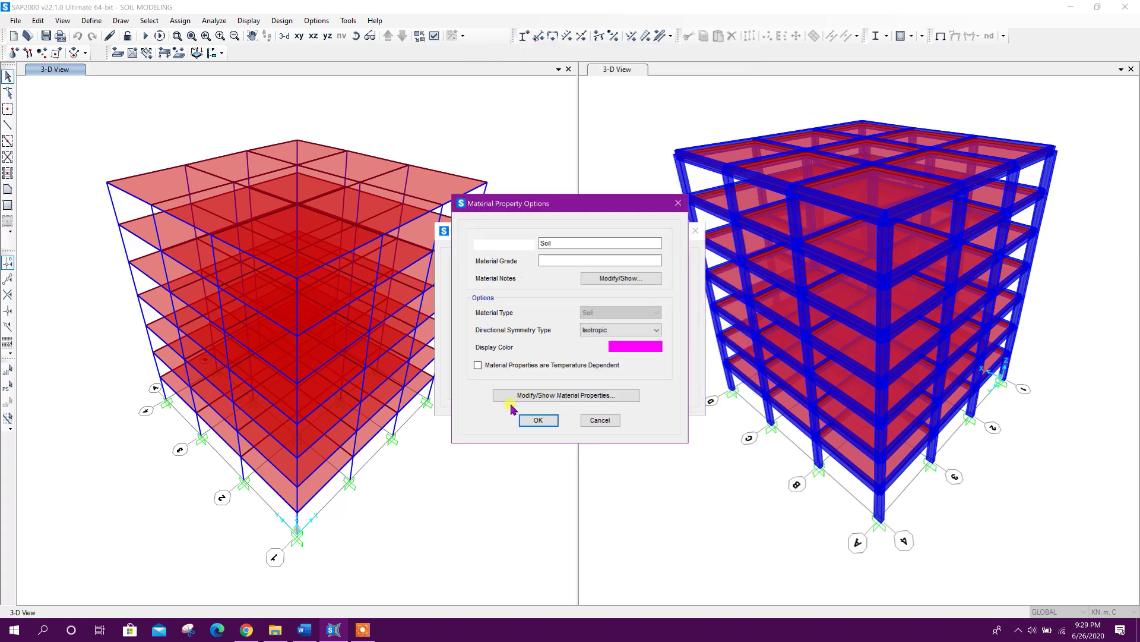
click(566, 398)
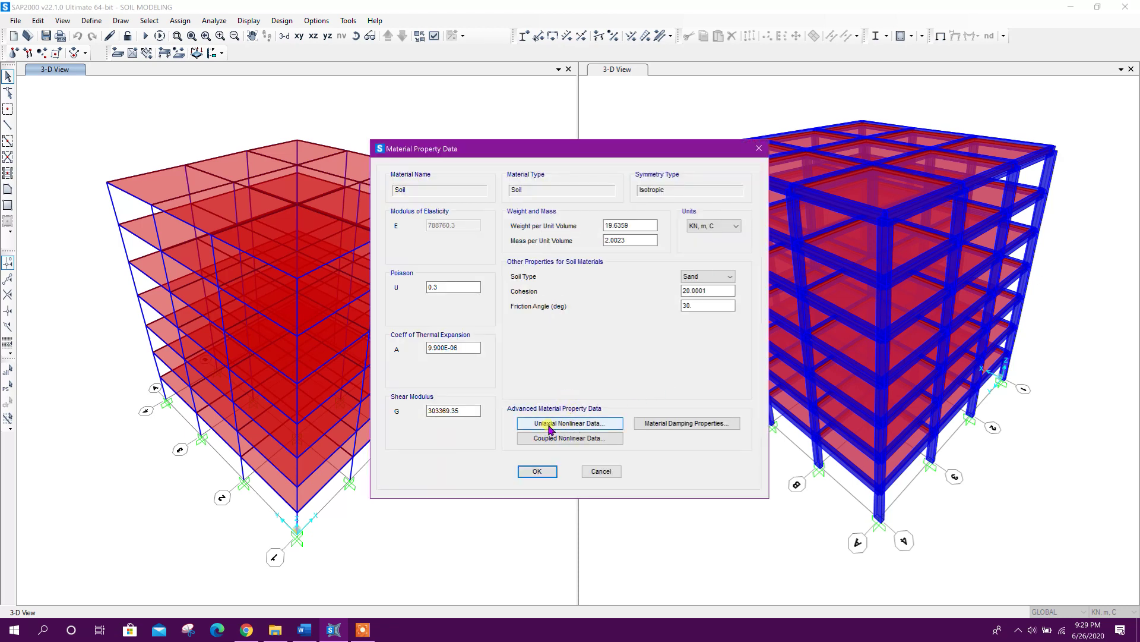
click(577, 425)
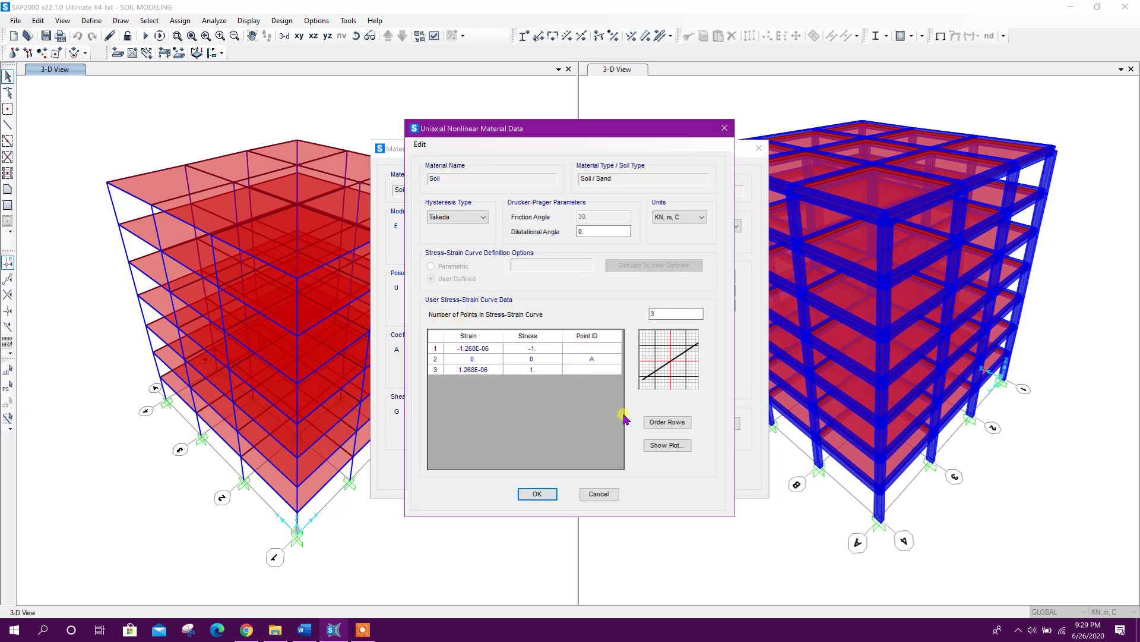
click(541, 351)
click(533, 369)
text(1.)
key(Tab)
double_click(676, 313)
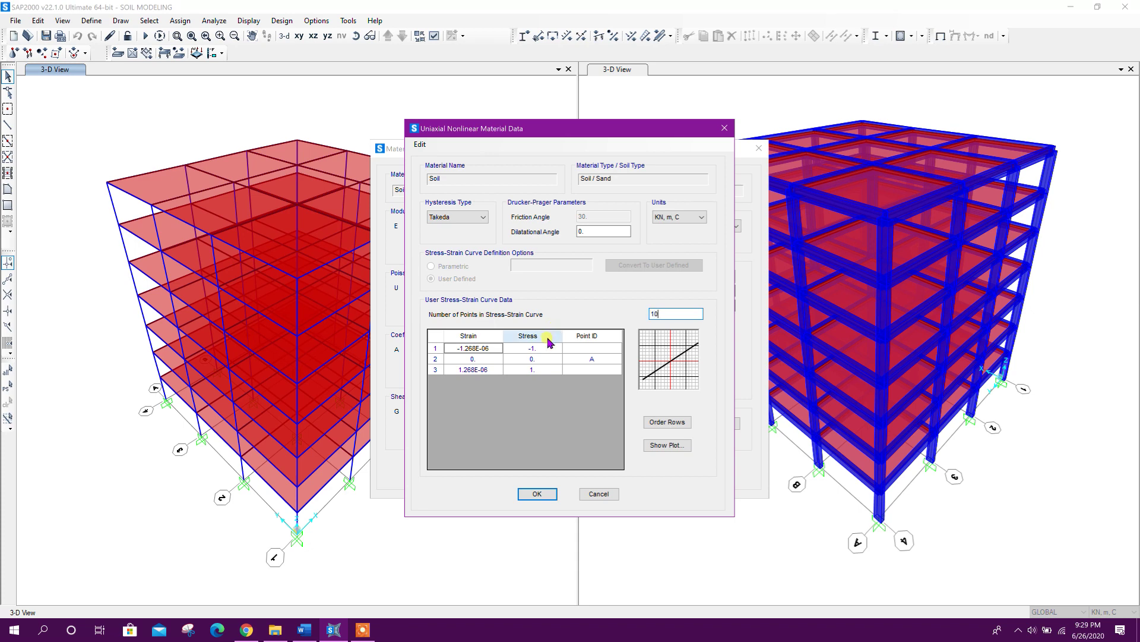
click(545, 358)
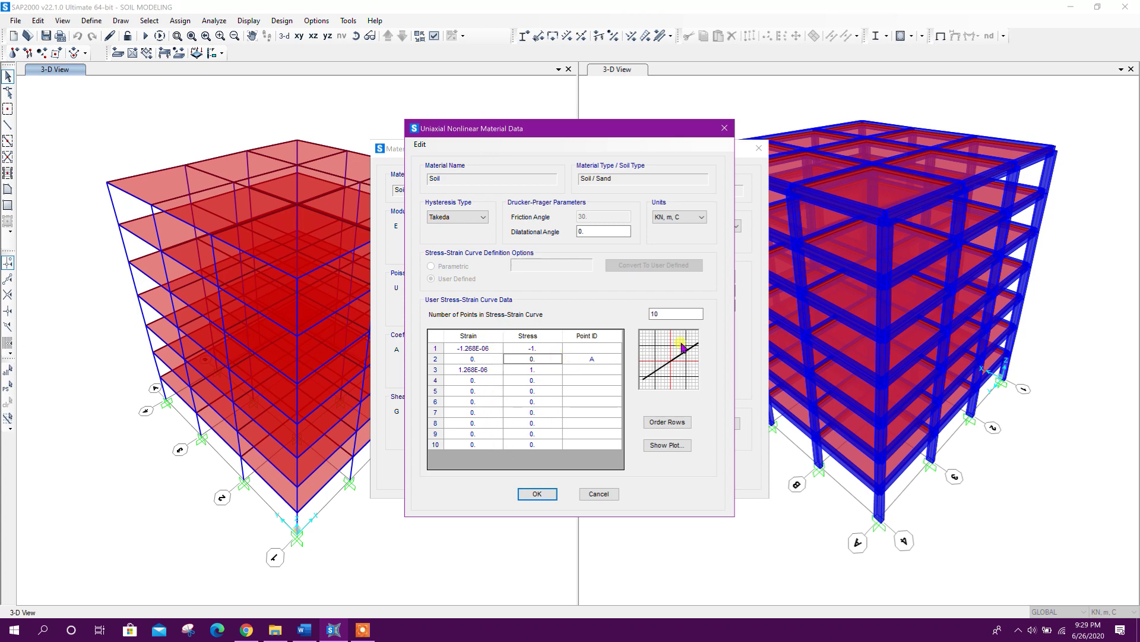
click(610, 496)
Look at the Soil material's damping and coupled nonlinear data, then leave its advanced properties without changes
click(702, 430)
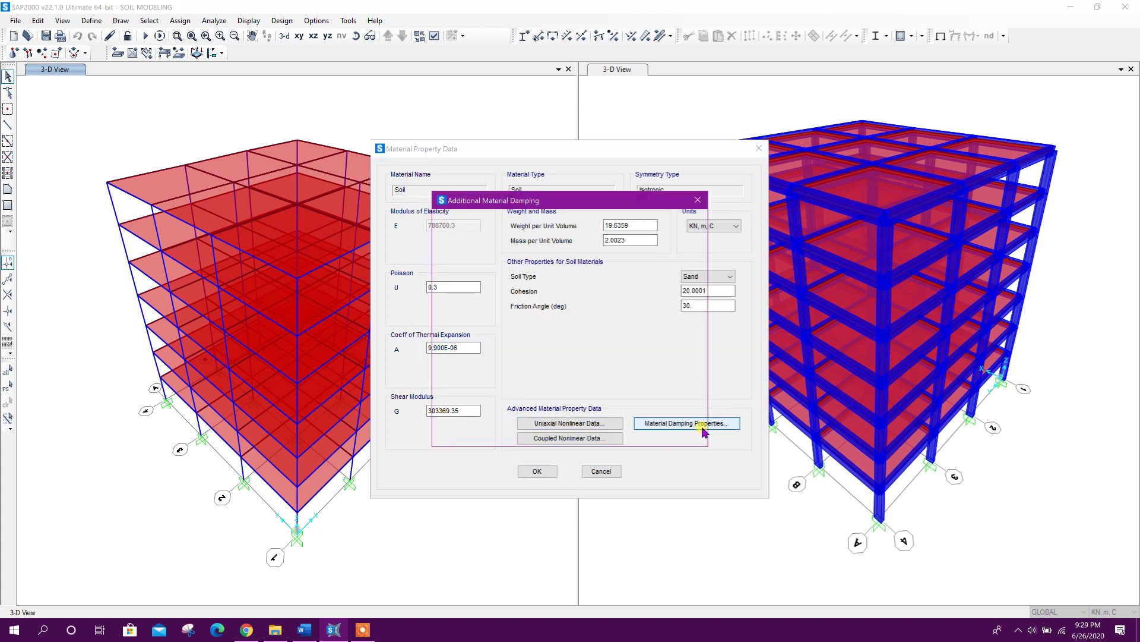
click(698, 200)
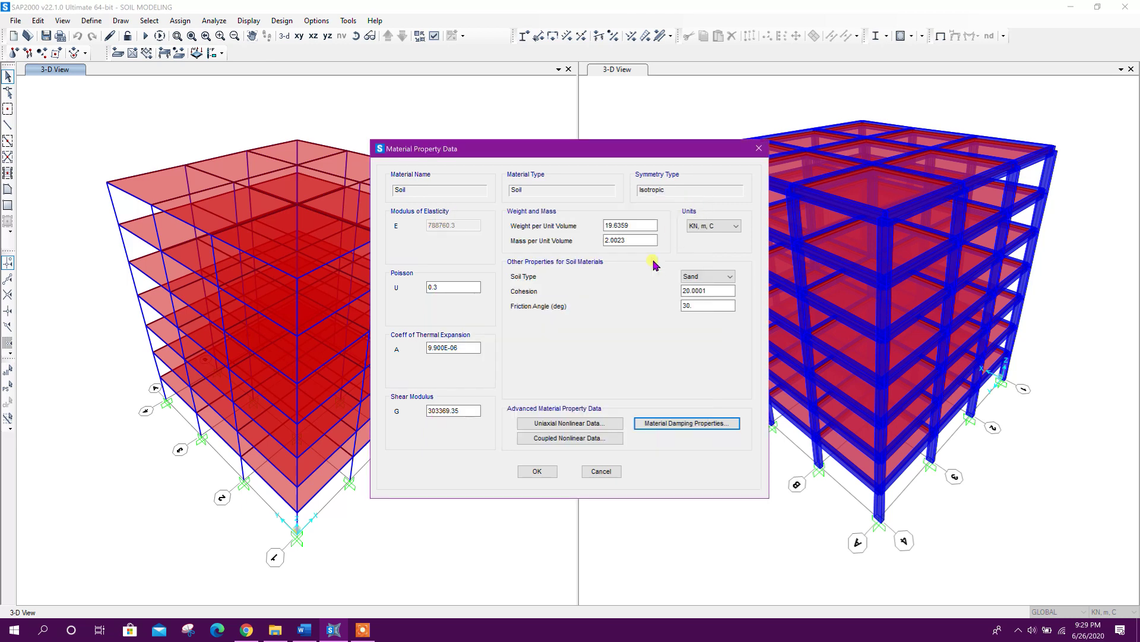
click(600, 440)
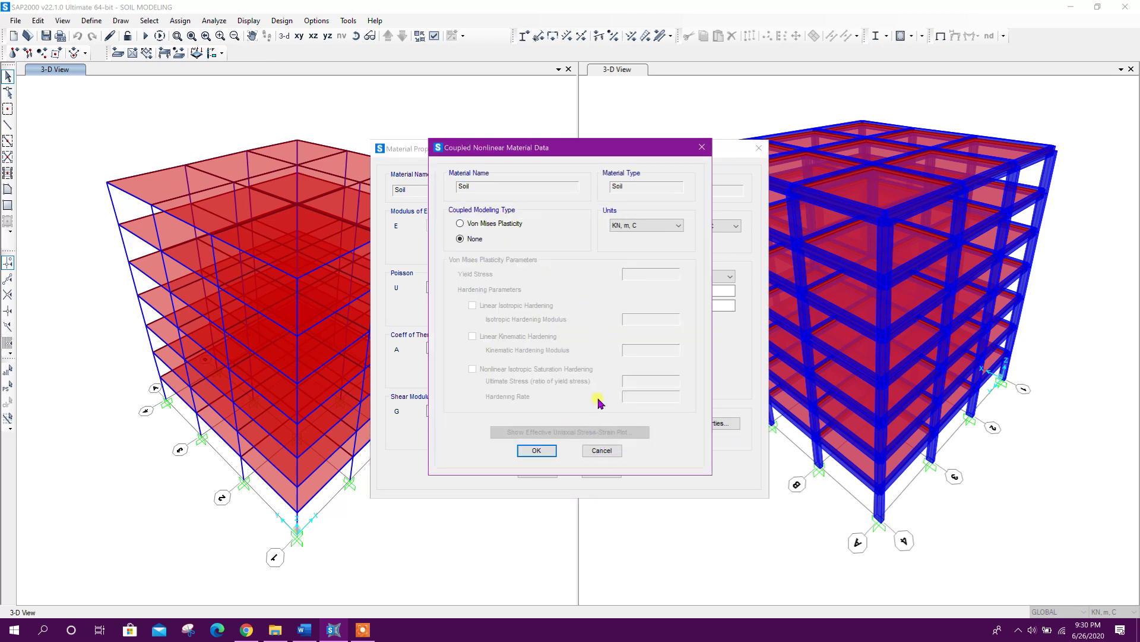
click(701, 146)
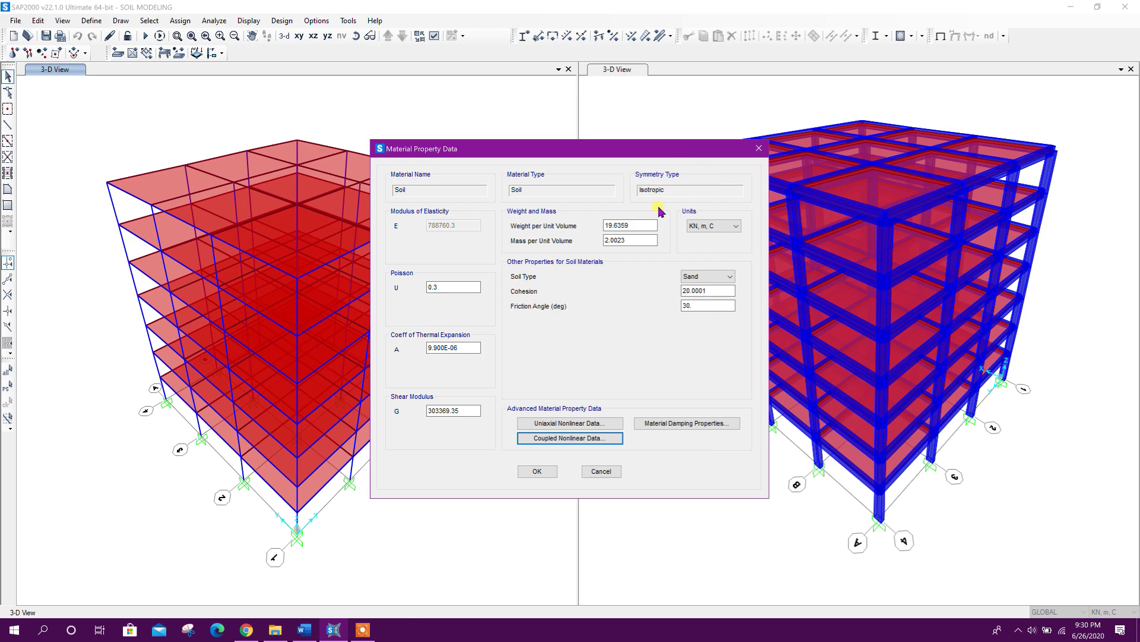
click(594, 473)
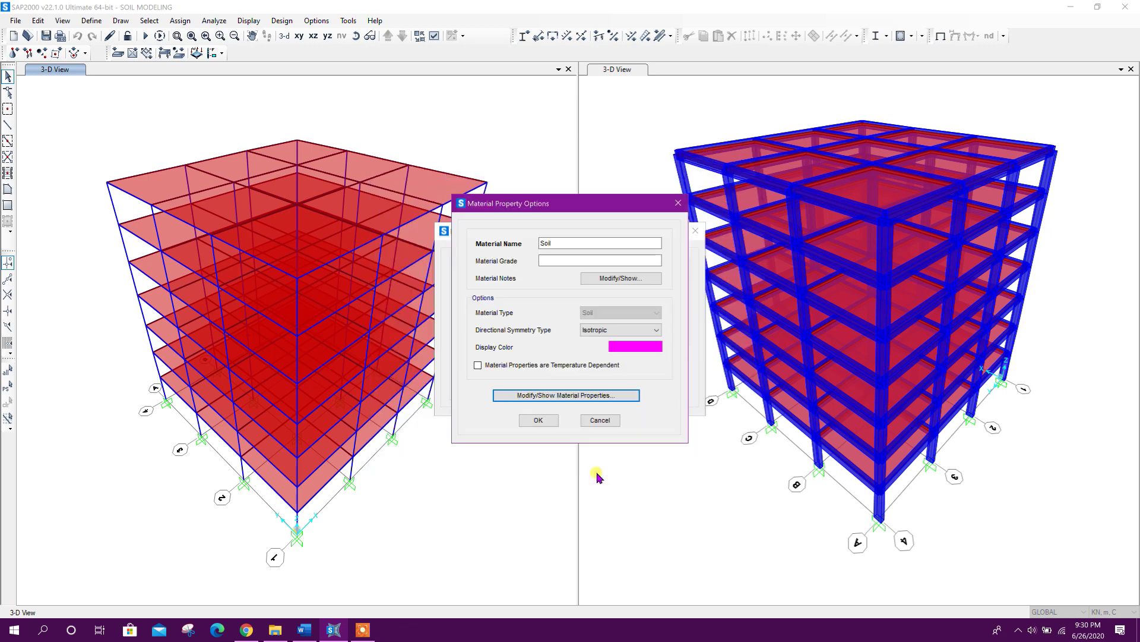
click(597, 420)
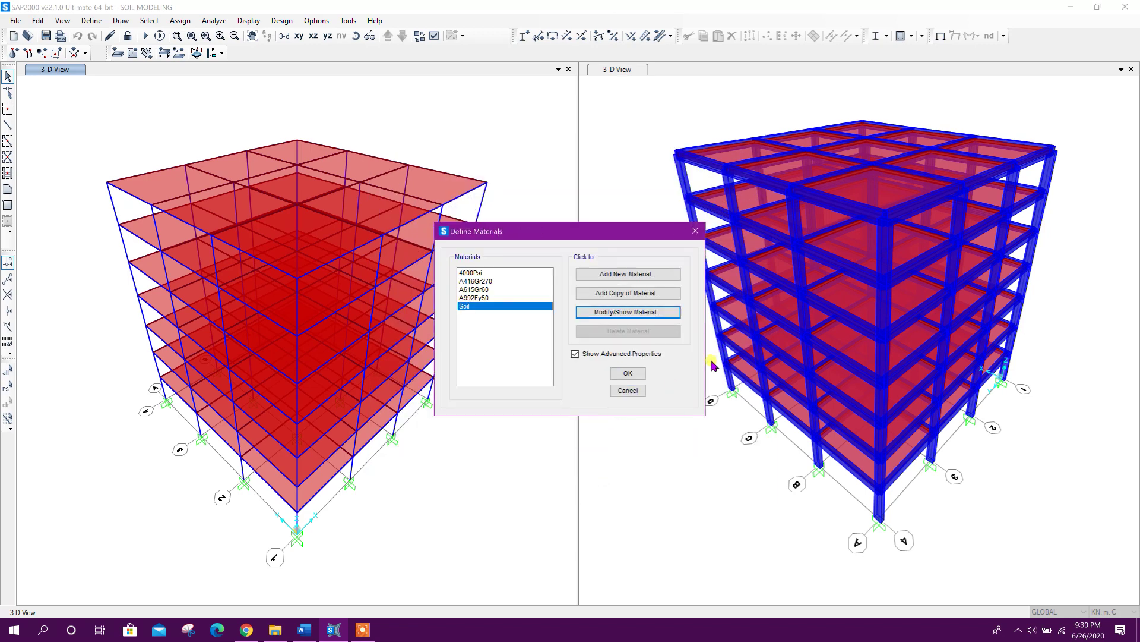
Turn off advanced property display, select Sand as the Soil material's soil type, and accept the material definitions
click(576, 353)
click(618, 312)
drag(585, 125, 596, 105)
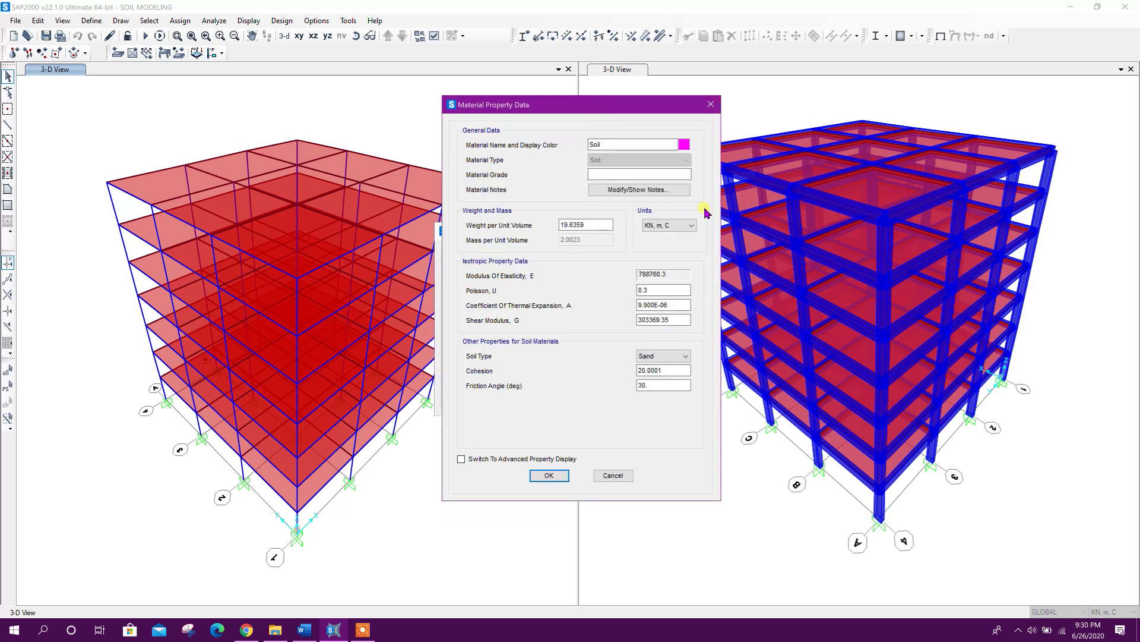
click(683, 355)
click(667, 379)
click(549, 476)
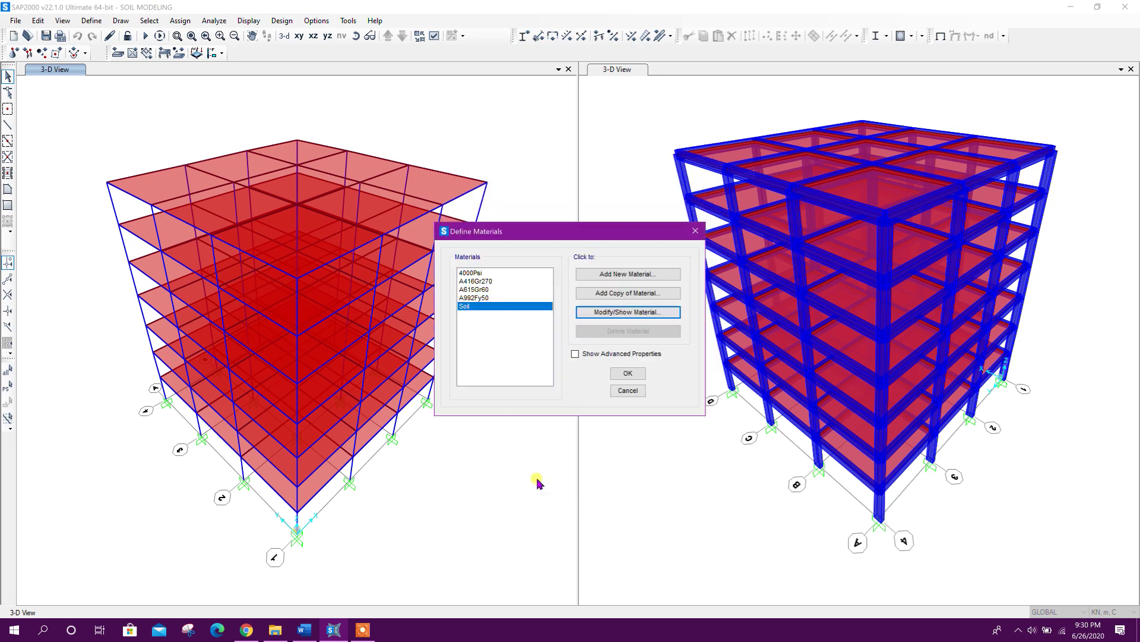
click(629, 376)
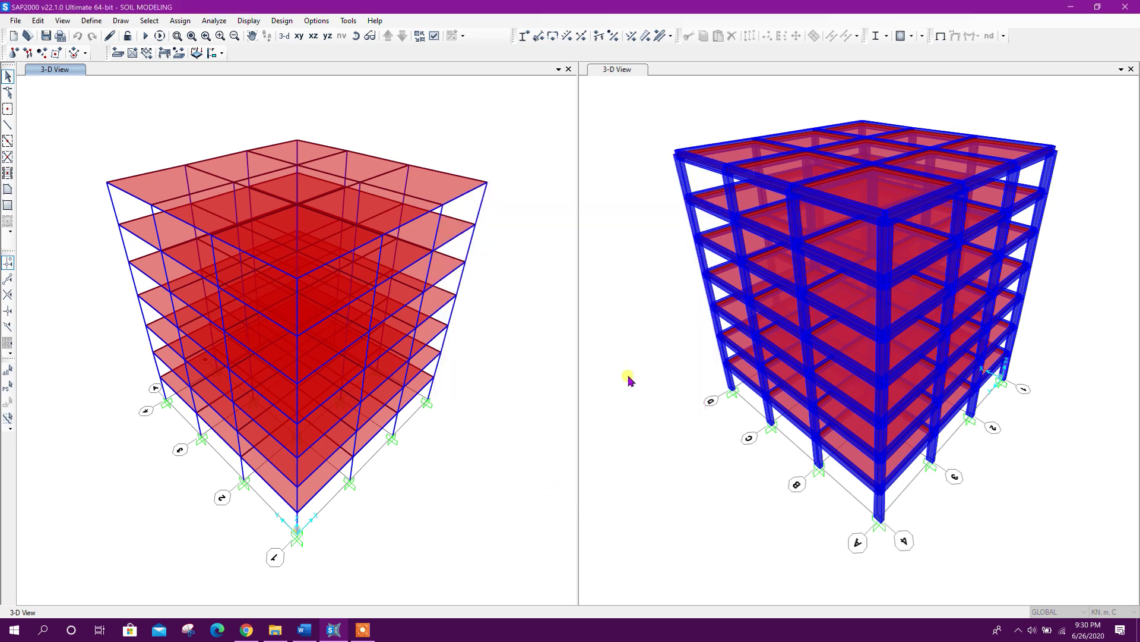
Remove all restraints from the 16 base joints on the X-Y plane at Z=0
click(299, 37)
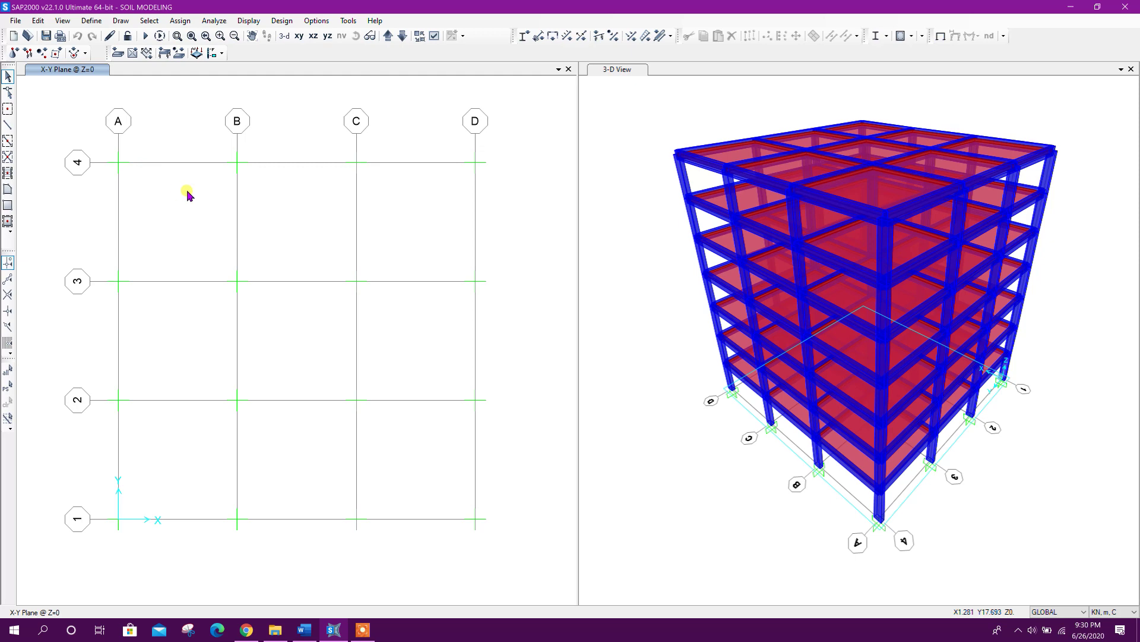
drag(109, 118, 529, 561)
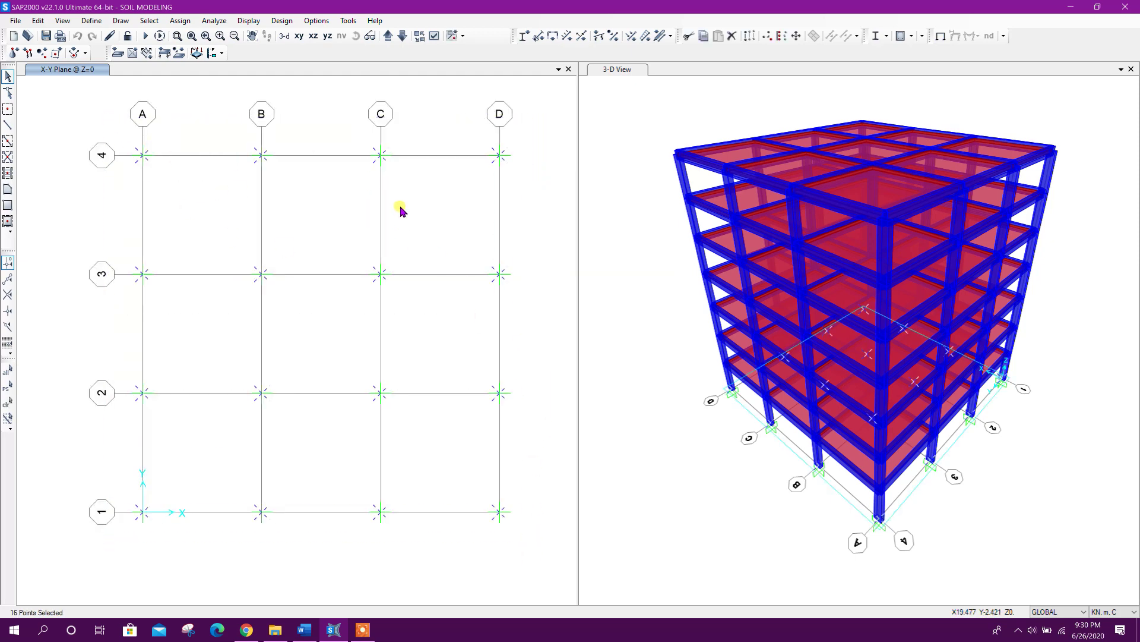
click(14, 53)
drag(572, 234, 766, 189)
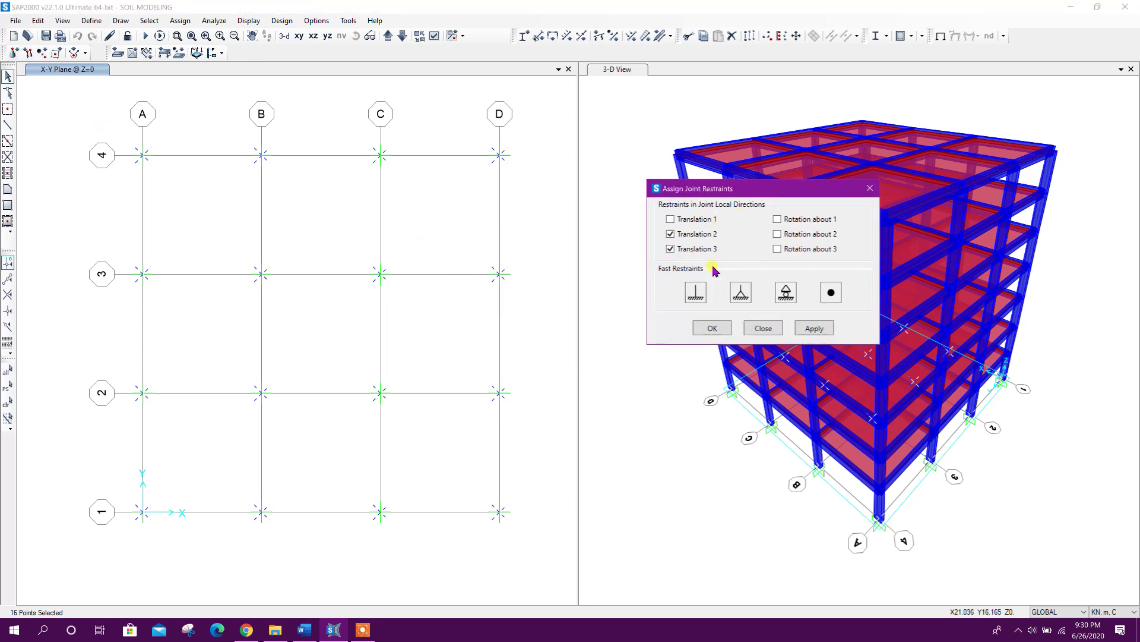
click(831, 292)
click(819, 330)
click(762, 328)
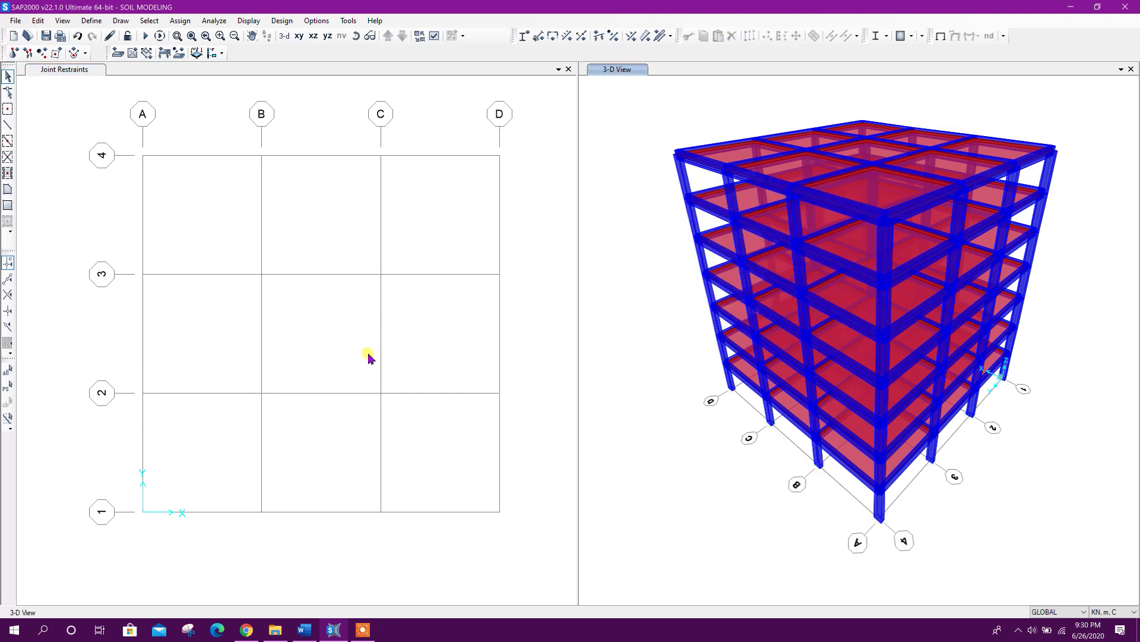
Add a copy of the 4000Psi concrete material named MAT and accept the material definitions
click(389, 346)
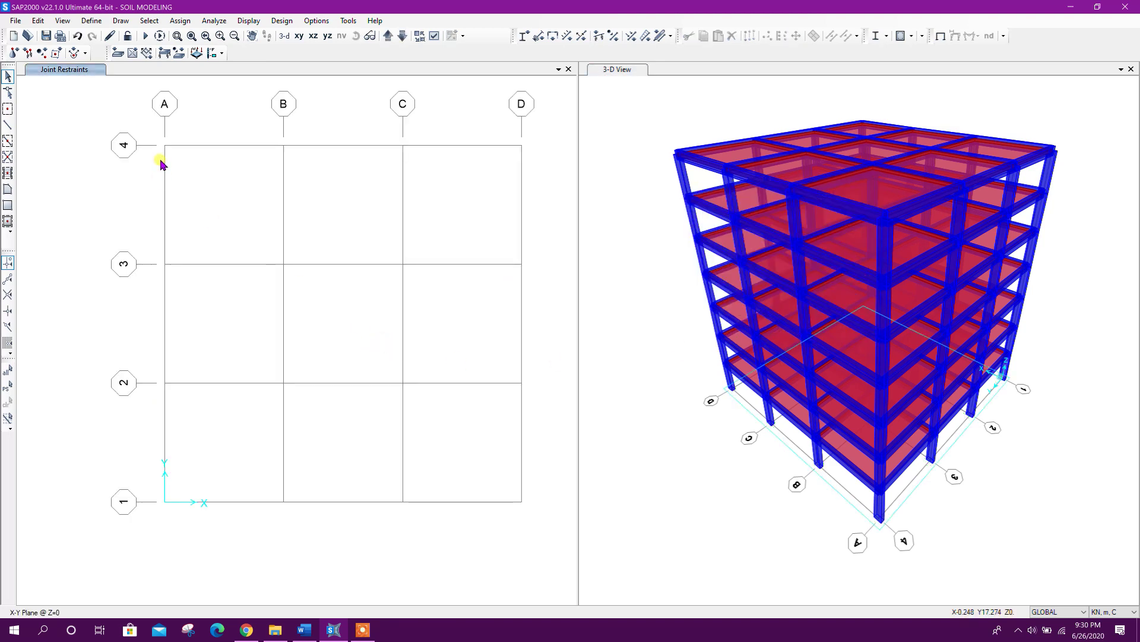
click(92, 20)
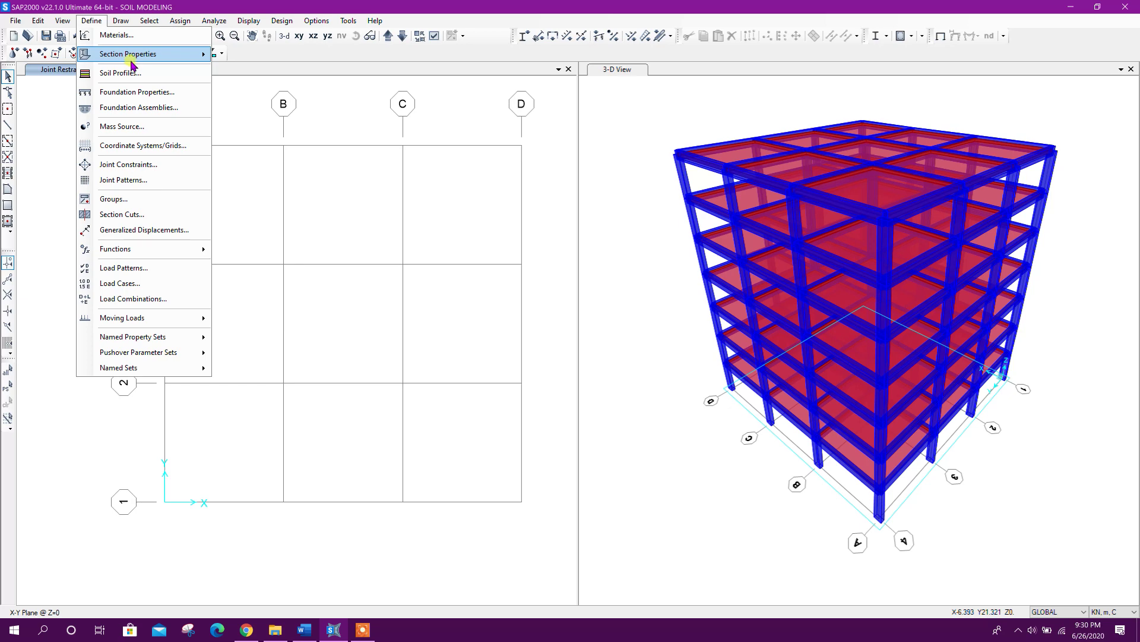
click(141, 35)
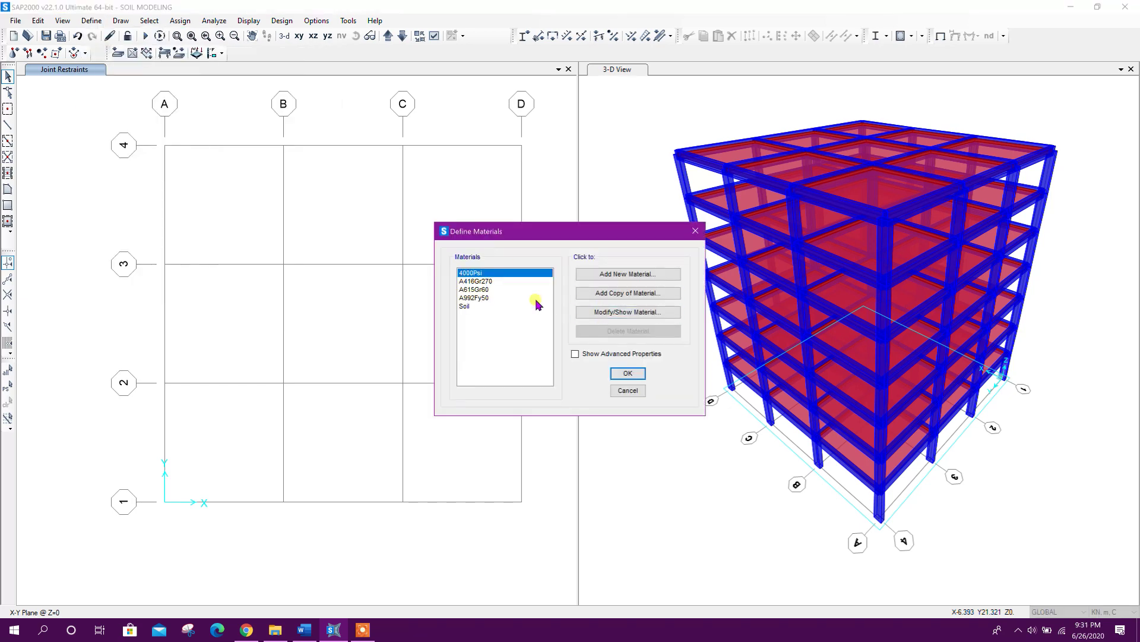
click(494, 273)
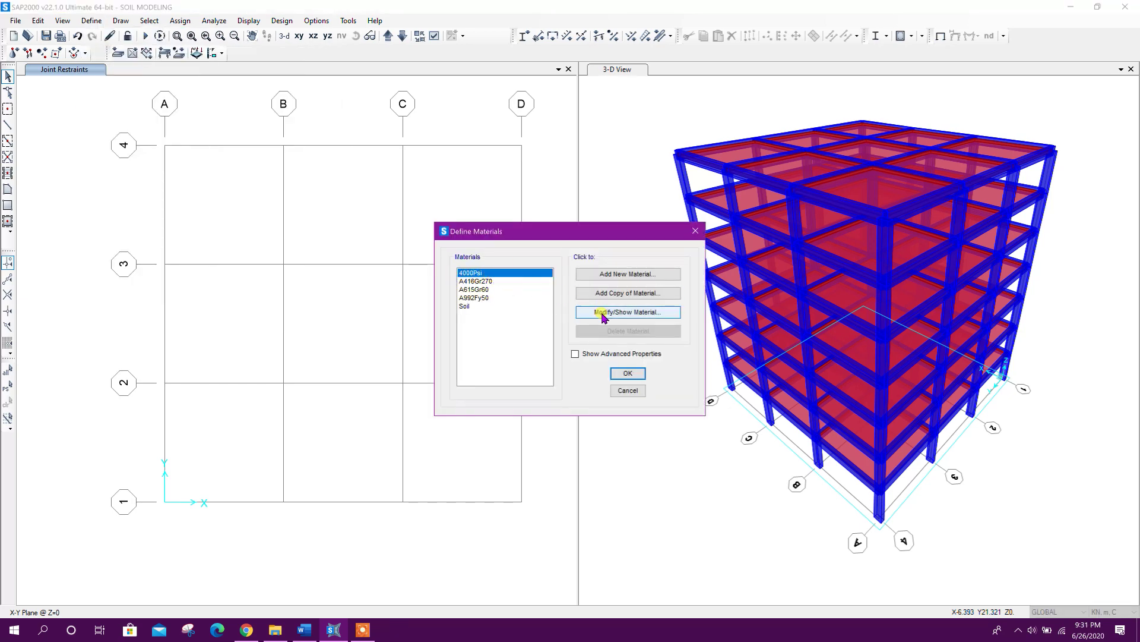
click(612, 293)
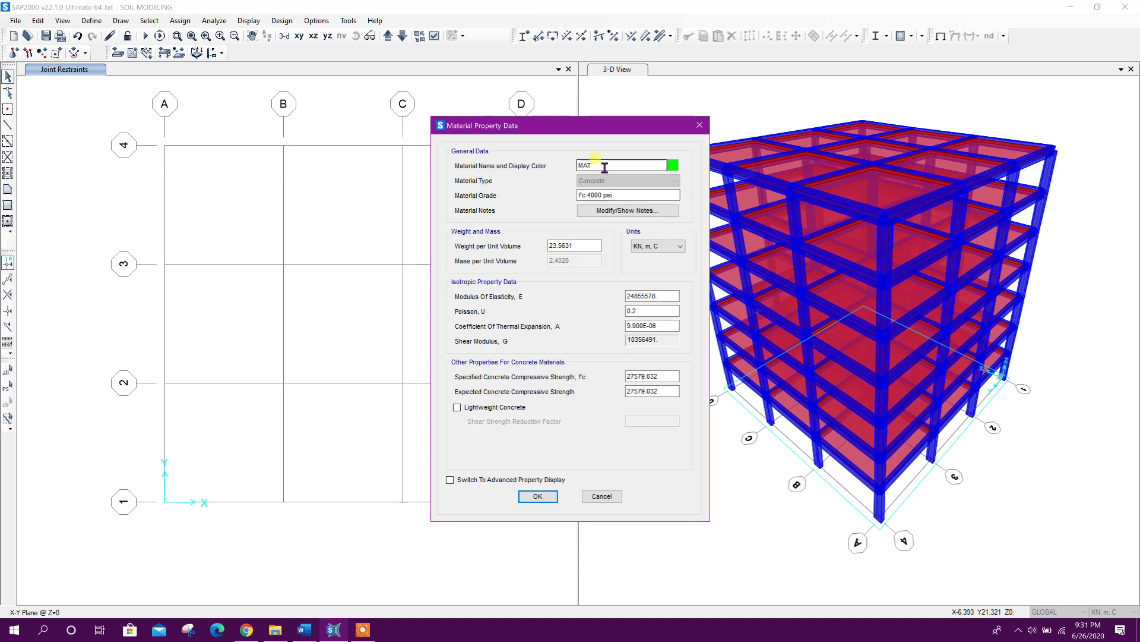
drag(616, 165, 570, 172)
click(625, 196)
click(586, 196)
key(BackSpace)
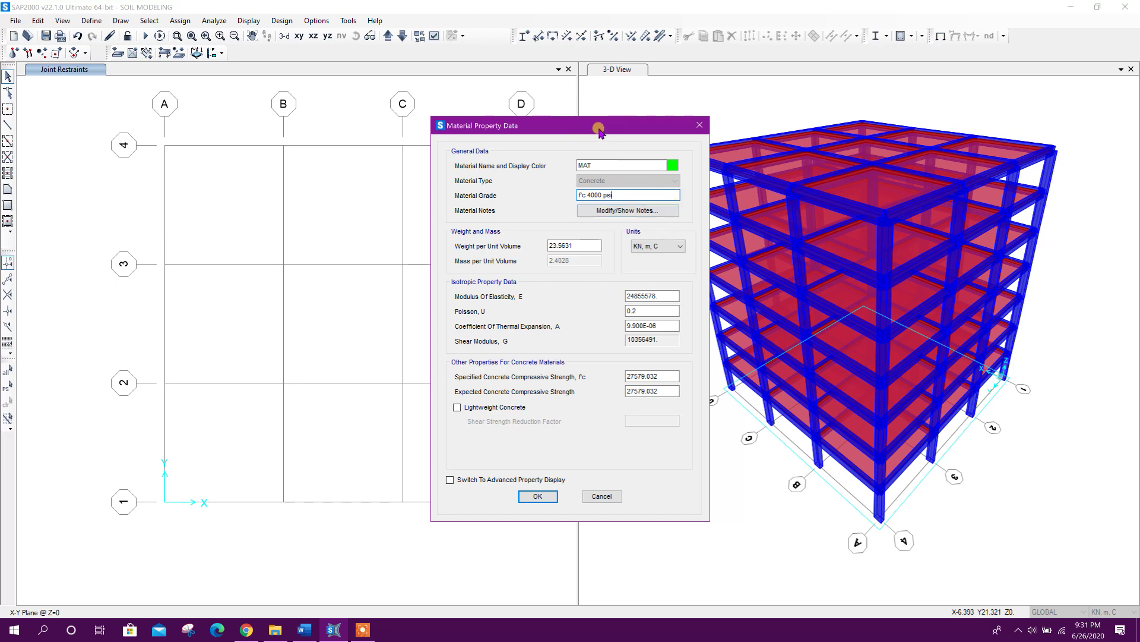
drag(588, 131, 536, 122)
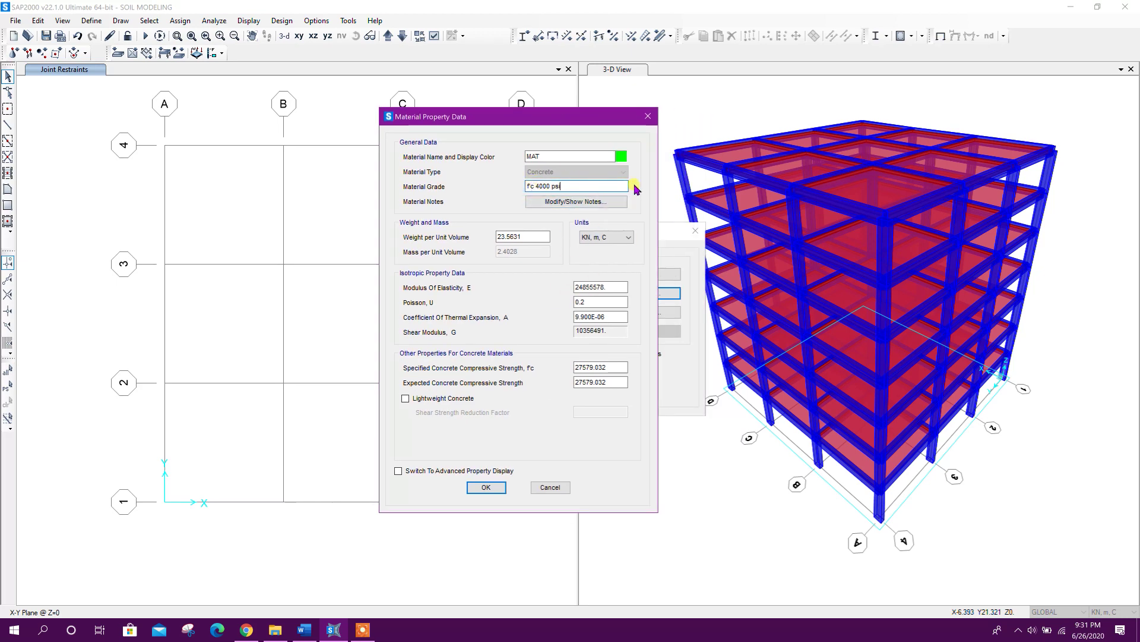
click(486, 487)
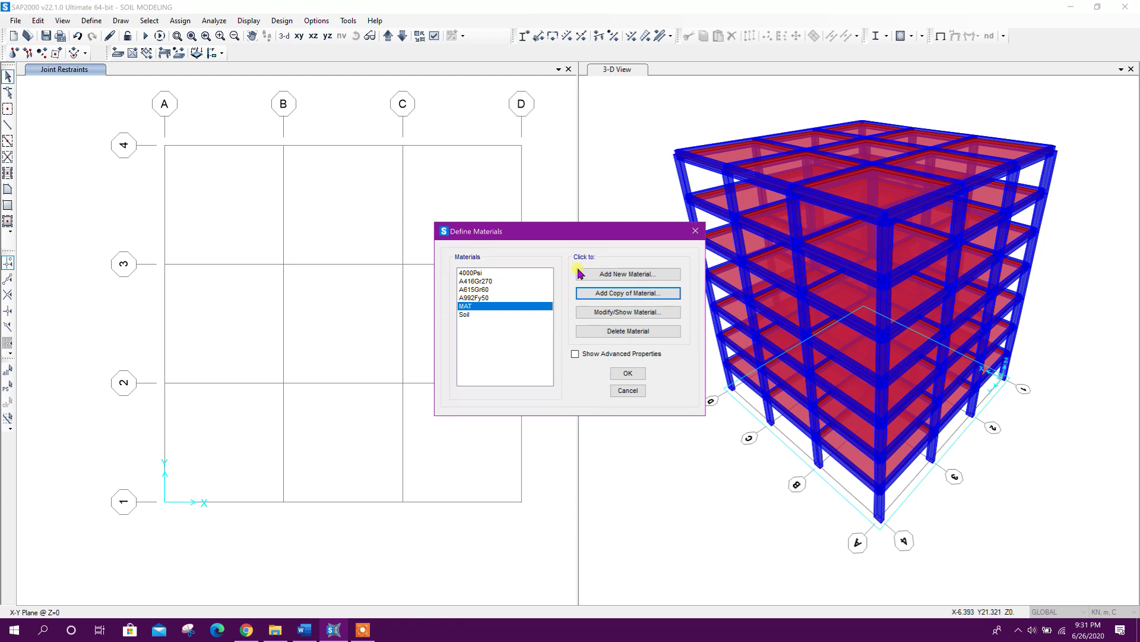
click(630, 374)
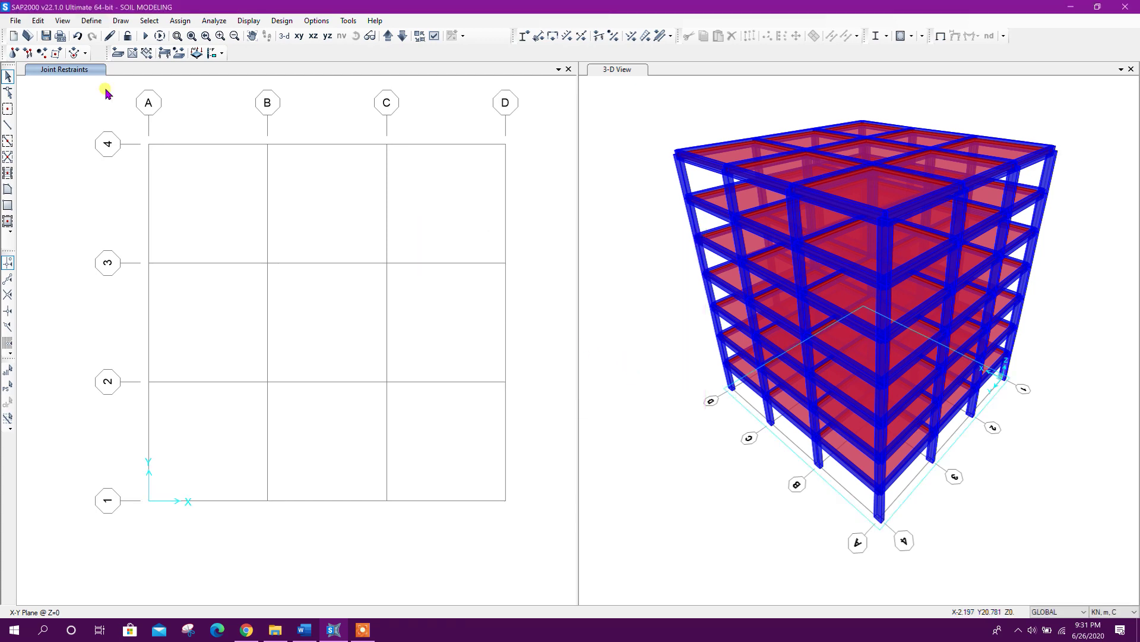
Rename the solid property Solid1 as MAT and assign it the MAT material
click(92, 20)
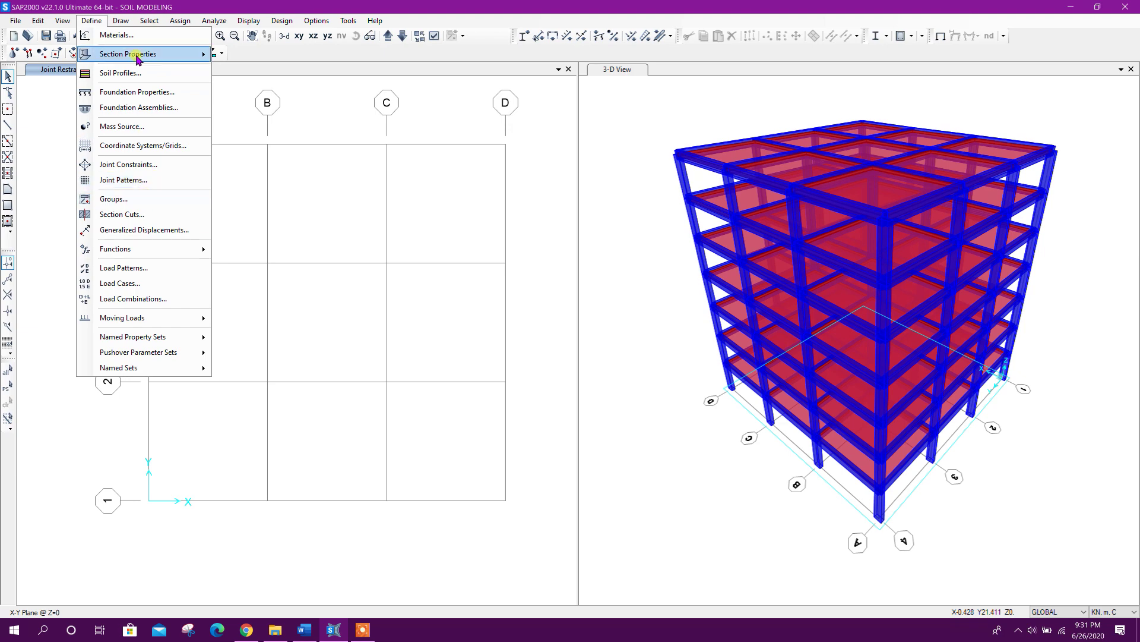
mouse_move(137, 54)
click(333, 122)
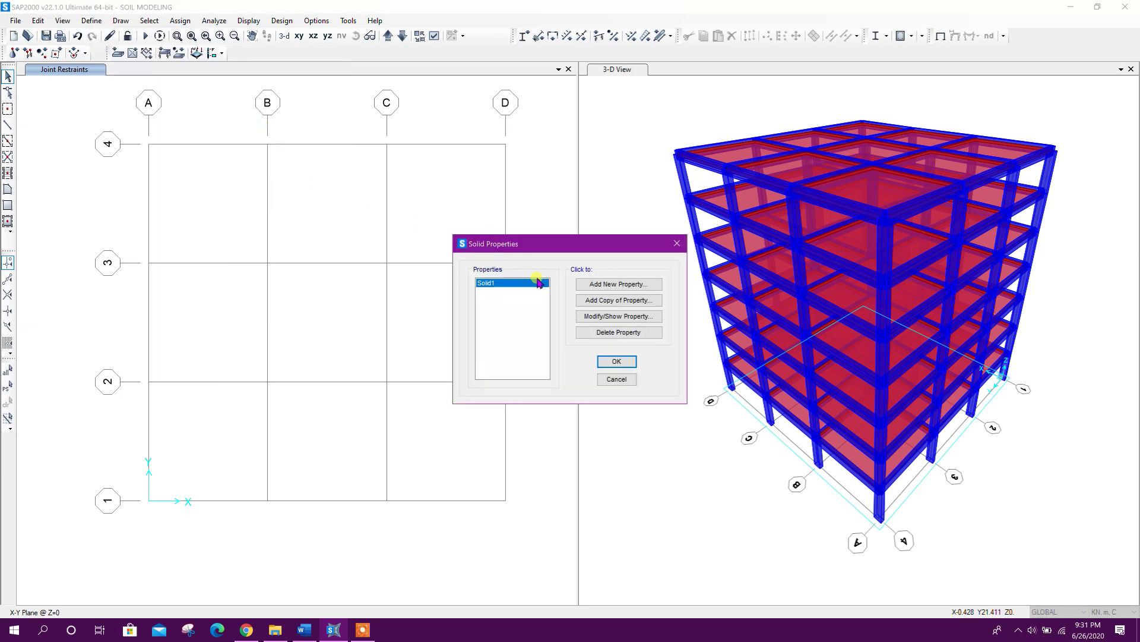
click(626, 316)
drag(644, 230, 553, 232)
text(MAT)
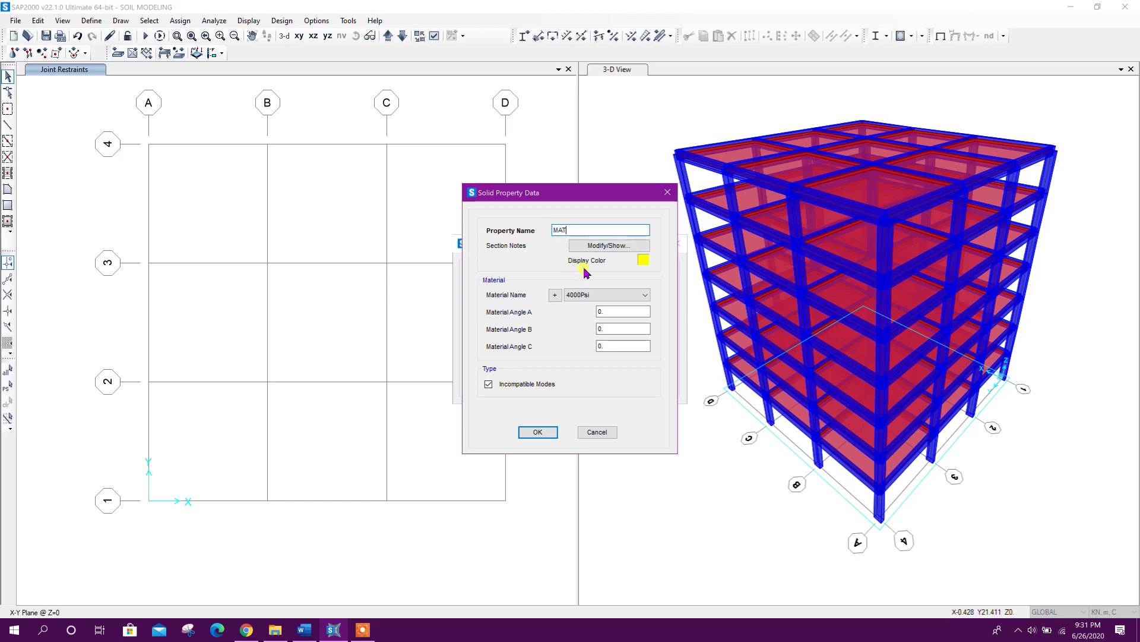
click(599, 295)
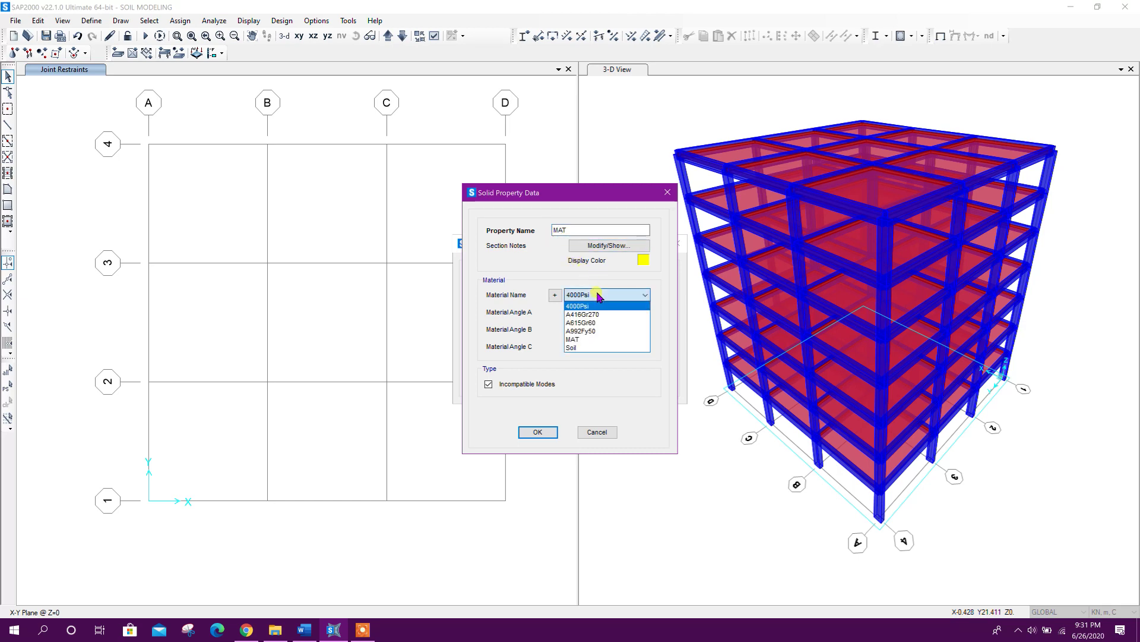
click(584, 337)
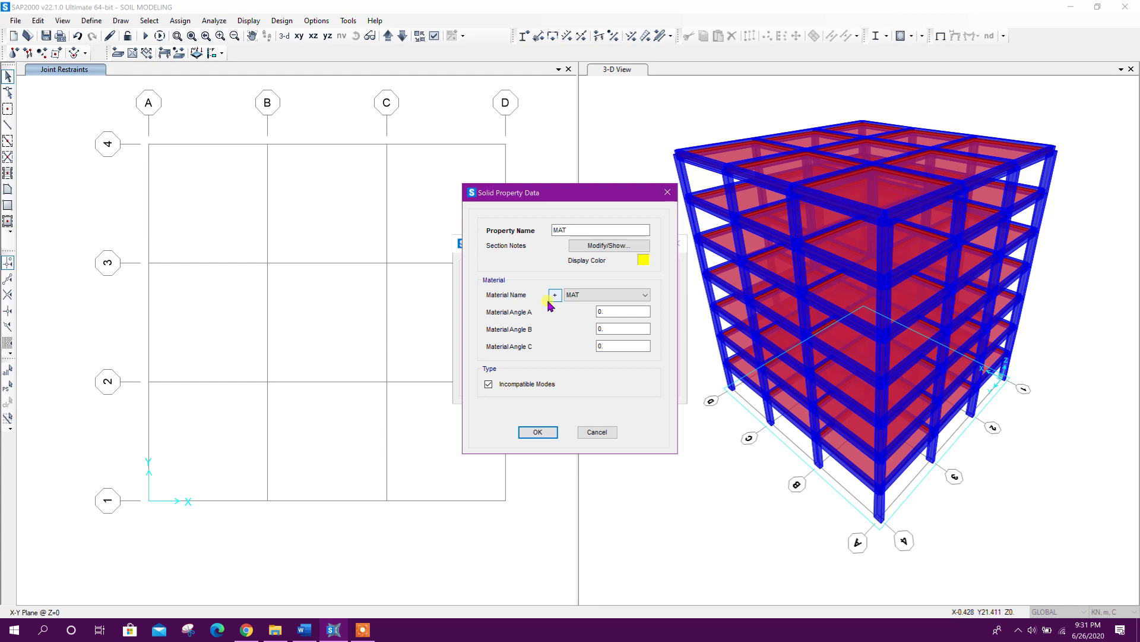
click(538, 432)
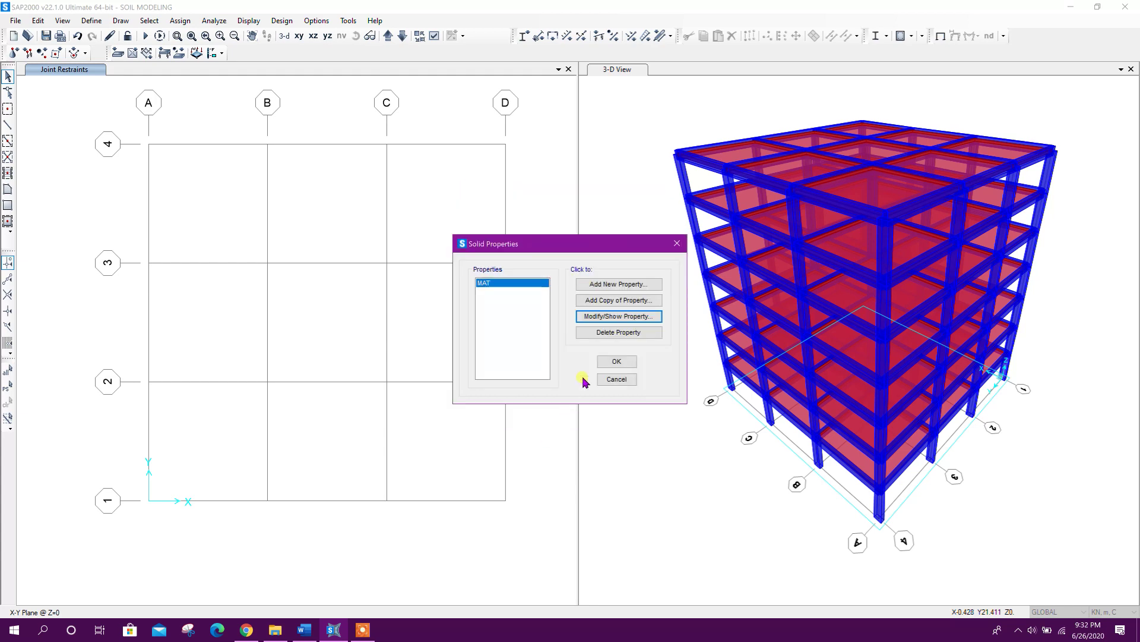
Add a copy of the MAT solid property named SOIL, assign it the Soil material, and accept the solid properties
click(618, 284)
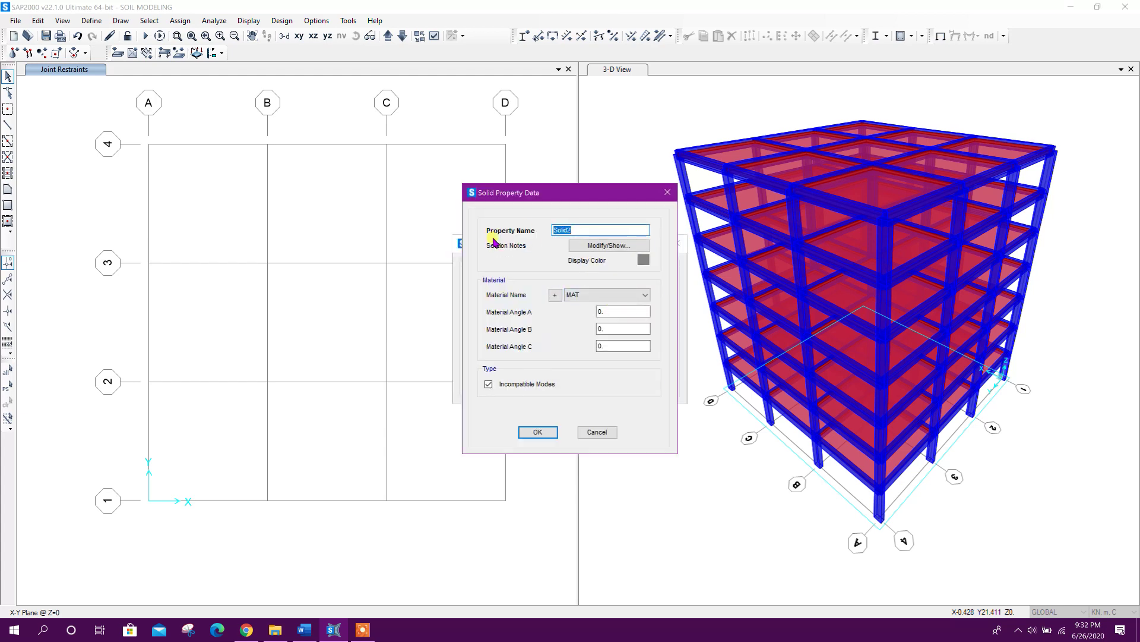
text(SOIL)
click(586, 296)
click(580, 347)
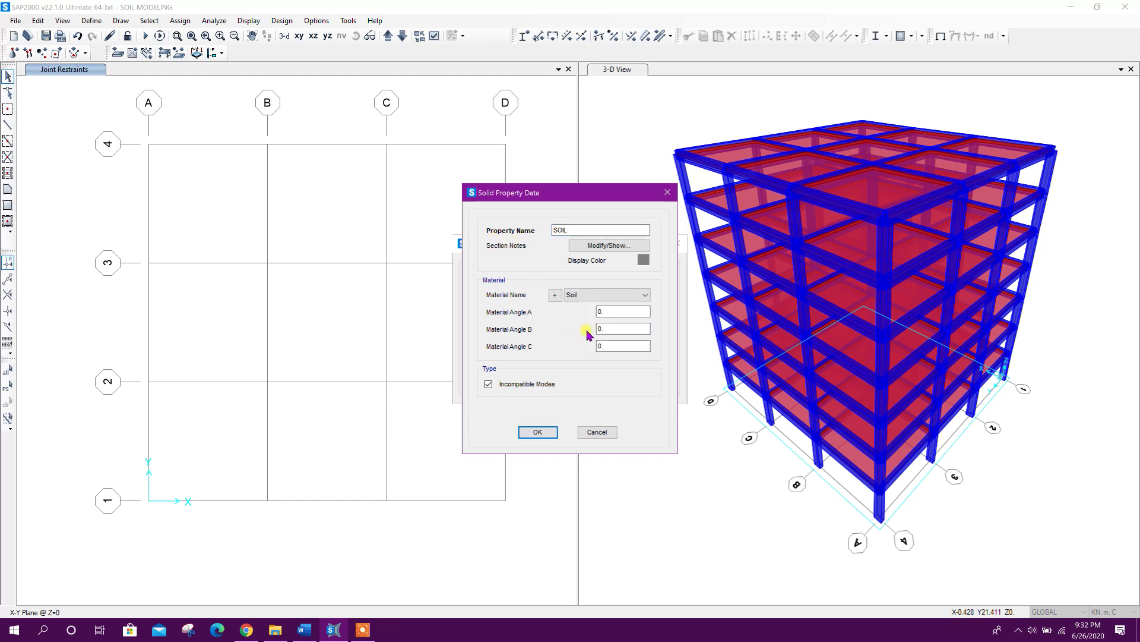
click(546, 424)
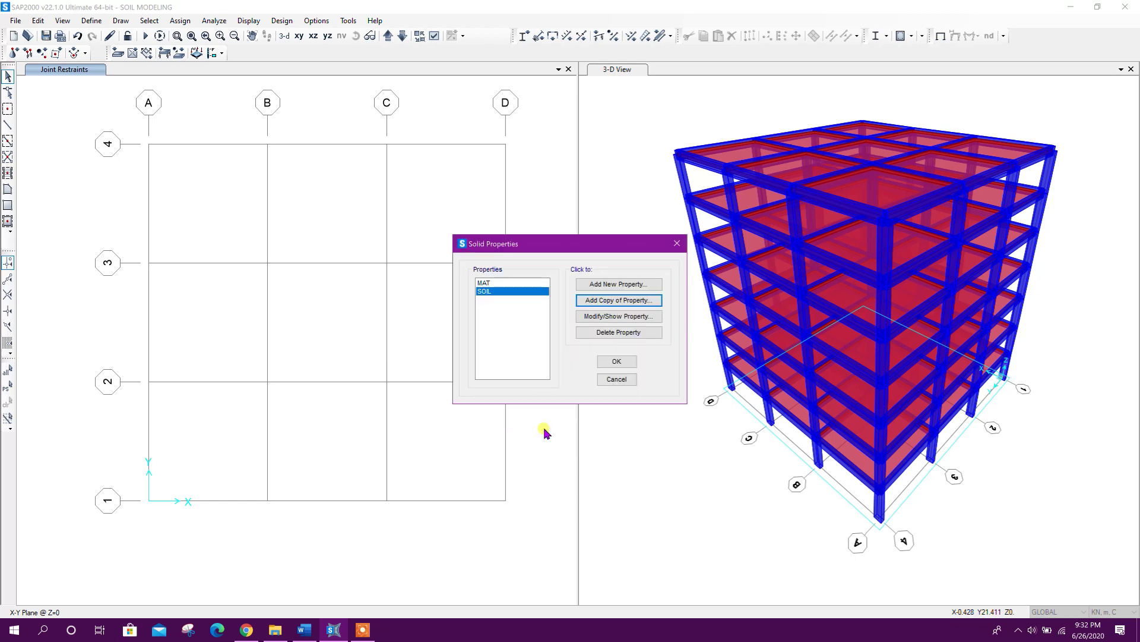
click(616, 362)
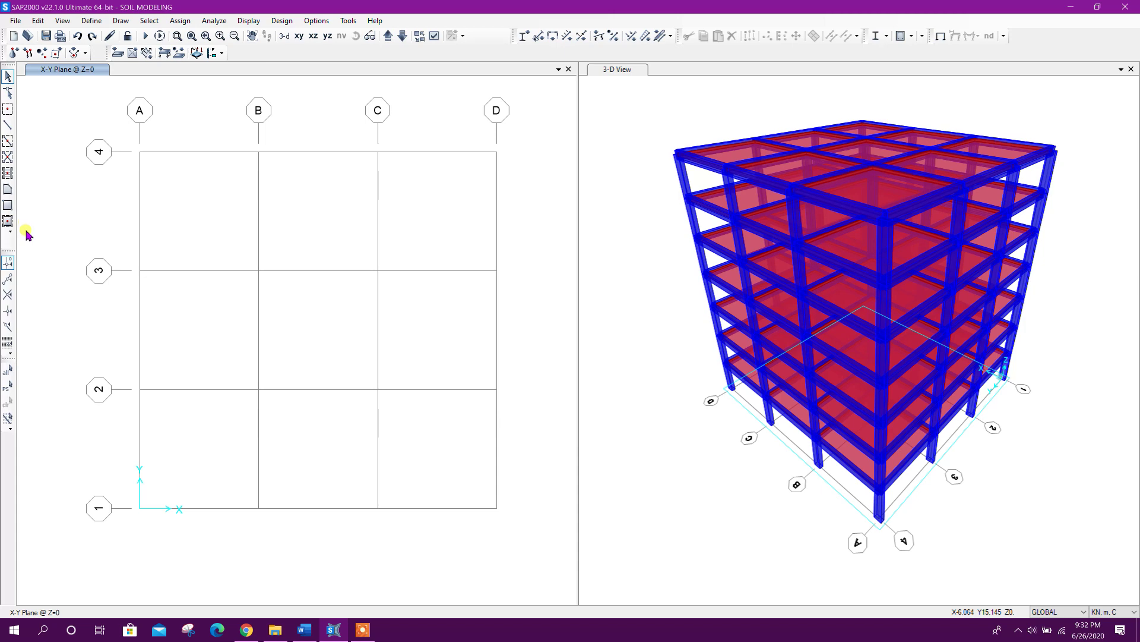
Draw a rectangular area with section None at Z=0 from grid intersection A-4 to D-1
click(7, 206)
click(627, 298)
click(626, 298)
click(594, 317)
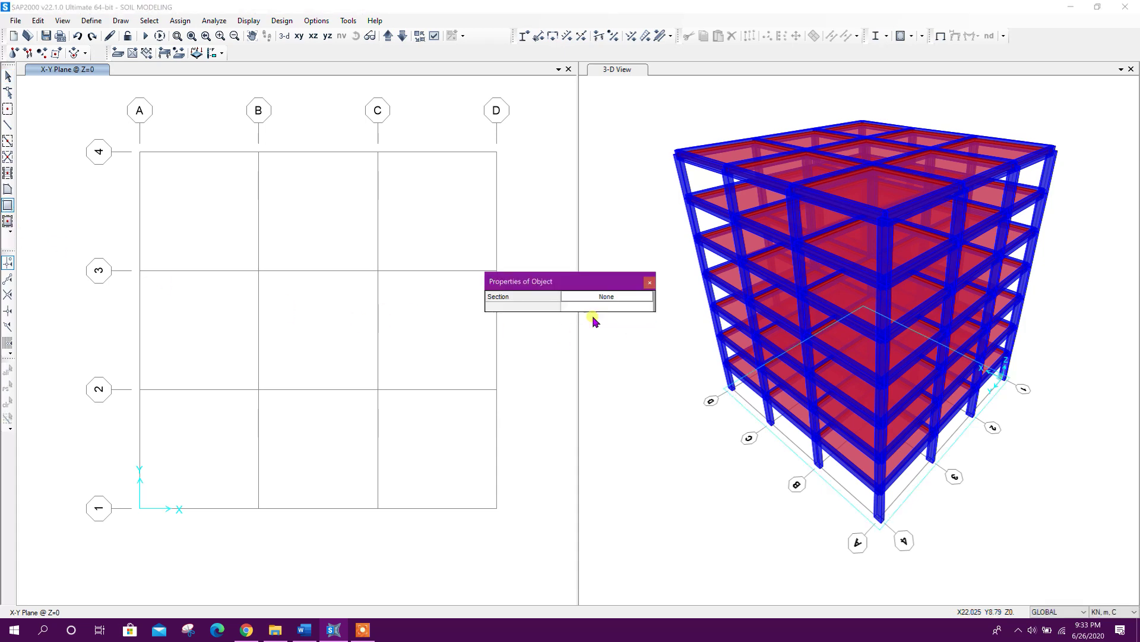
click(140, 152)
click(497, 508)
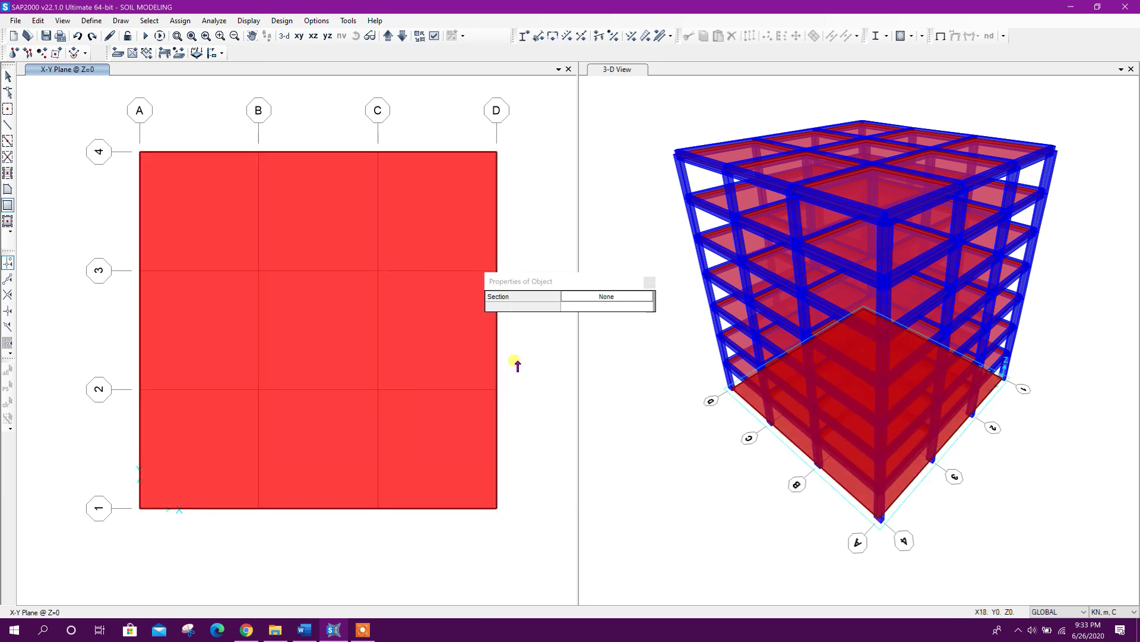
click(650, 281)
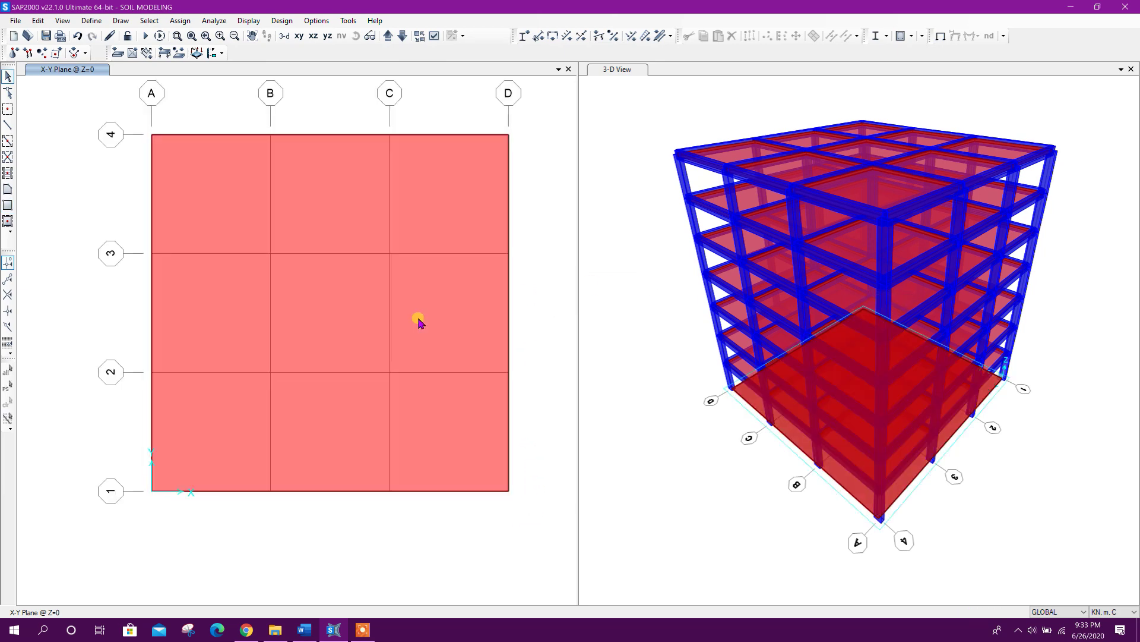
Expand the base area at Z=0 by offsetting all its edges outward 1 m
click(329, 300)
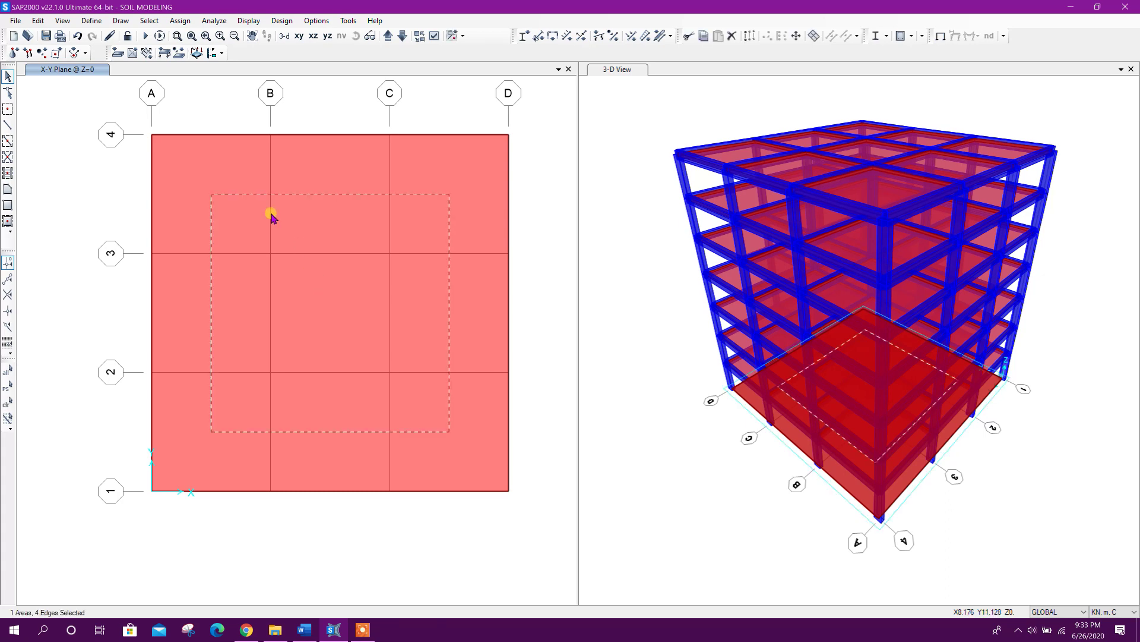
click(37, 20)
mouse_move(68, 250)
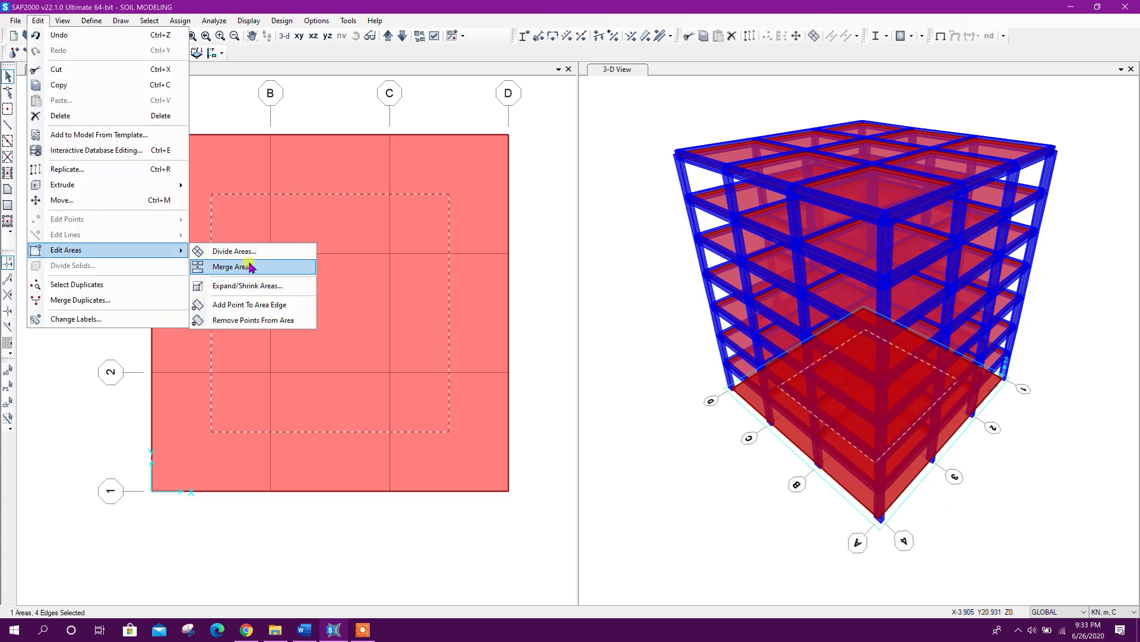
click(237, 286)
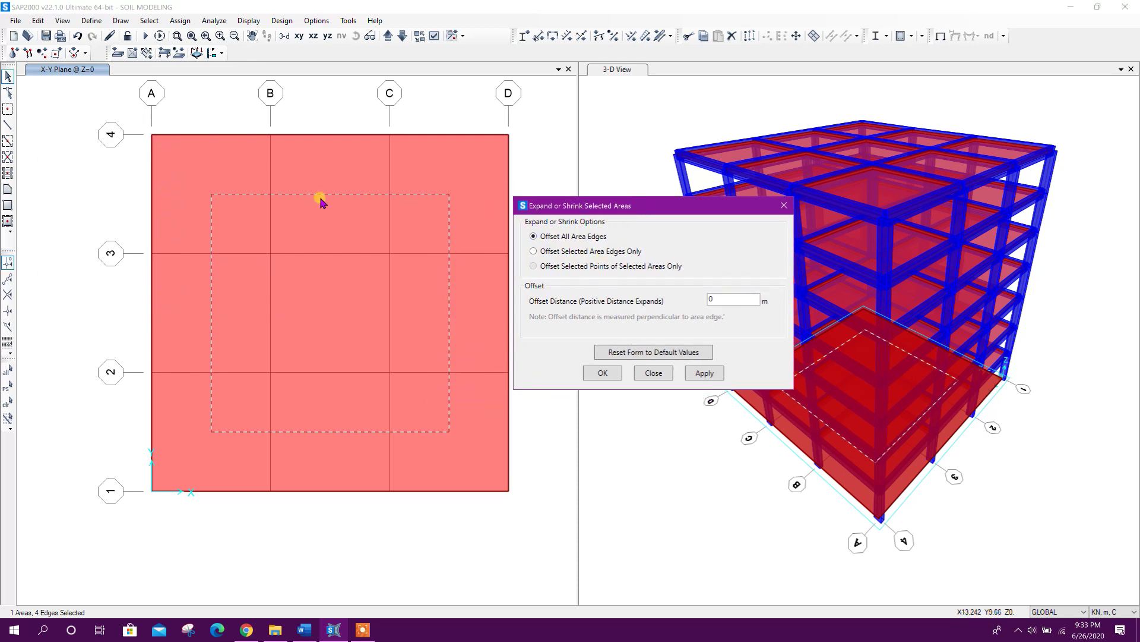
click(712, 299)
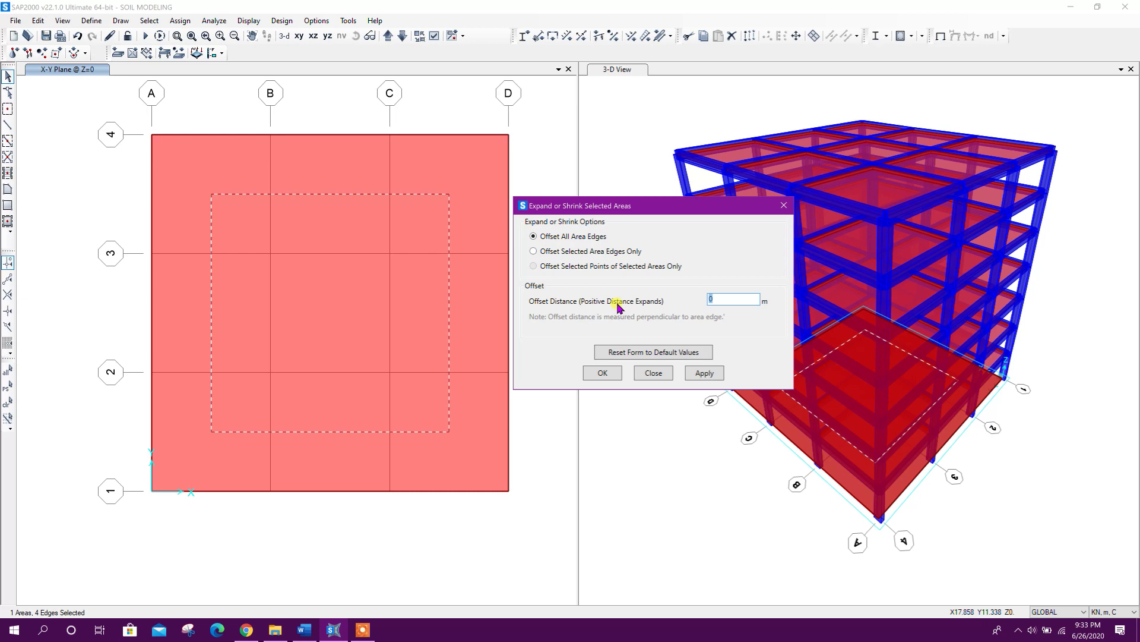
click(697, 373)
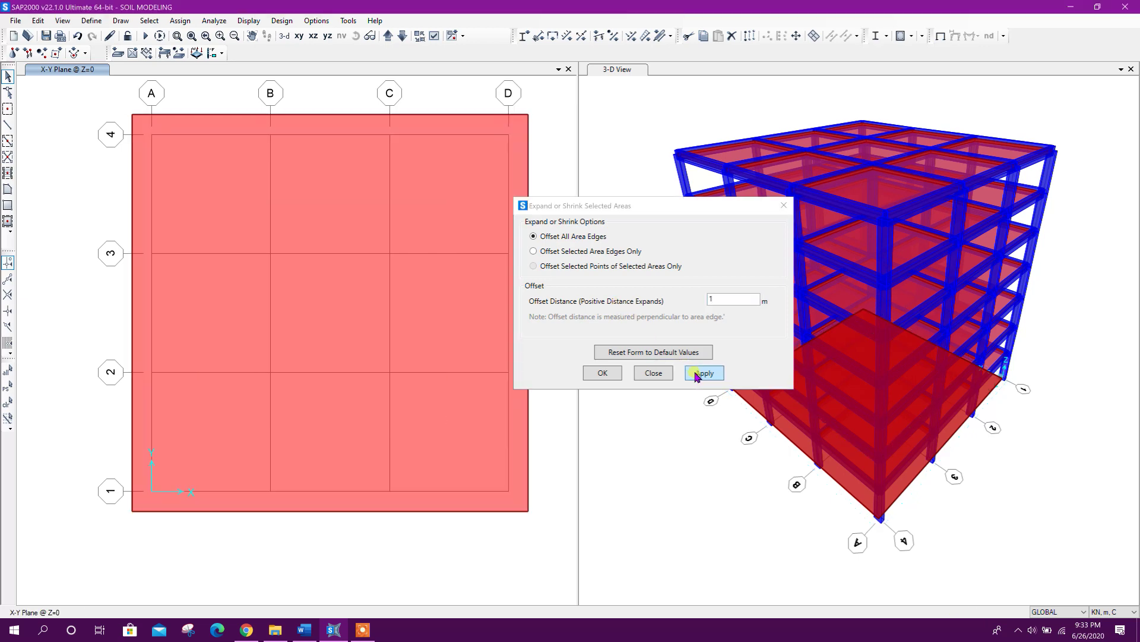
click(653, 373)
click(466, 349)
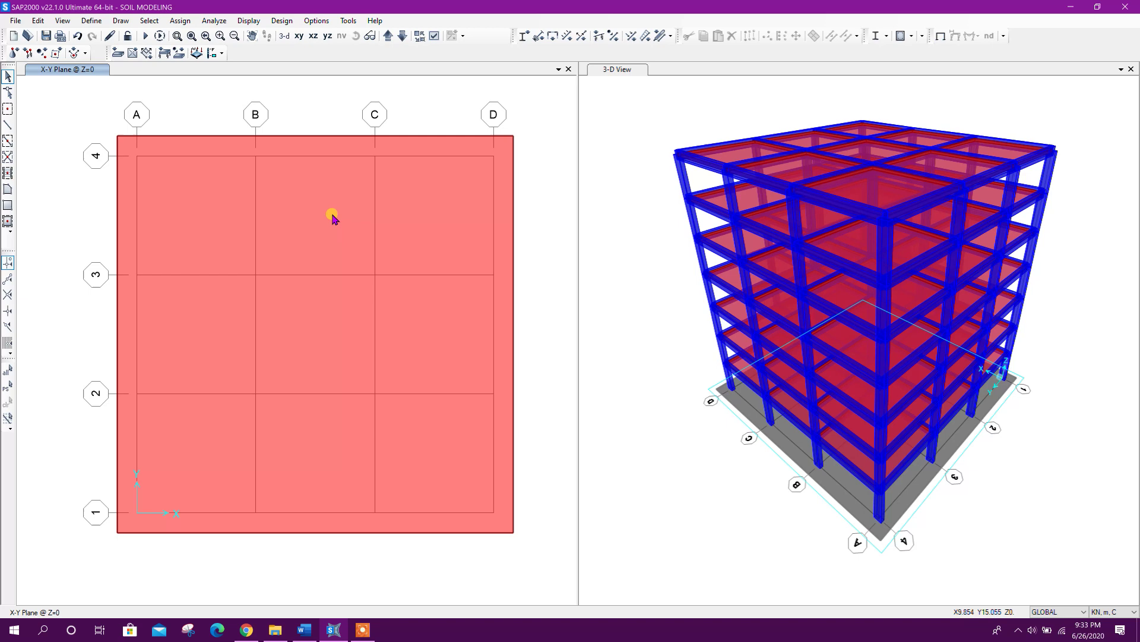
Divide the expanded base area at the intersections of visible straight grid lines with its edges
click(333, 215)
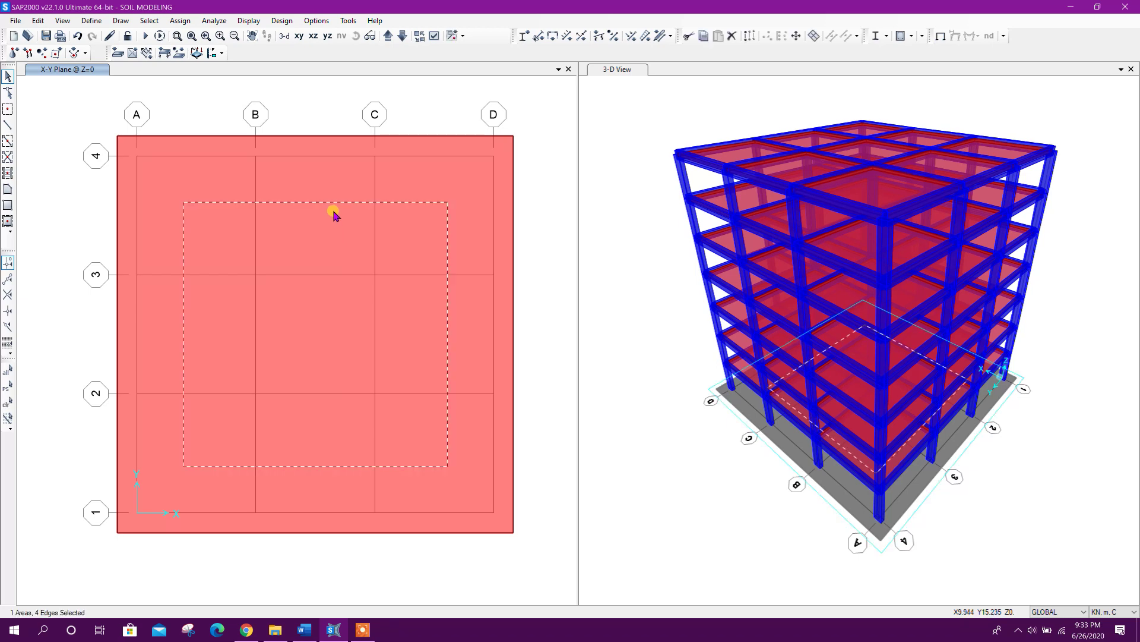
click(38, 20)
mouse_move(122, 250)
click(237, 252)
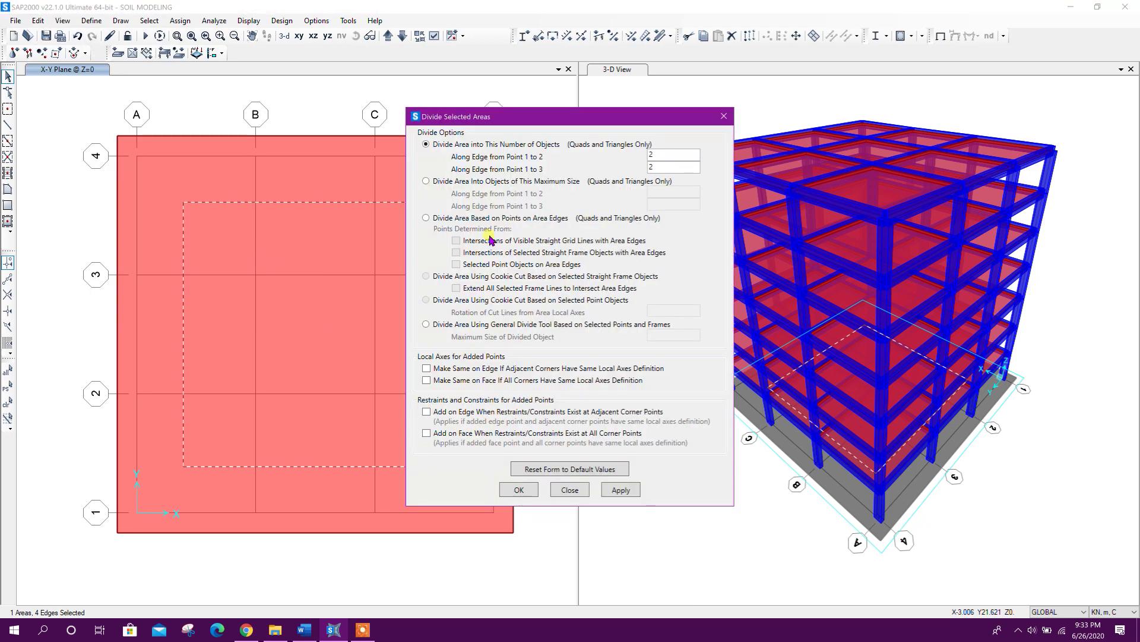
click(458, 219)
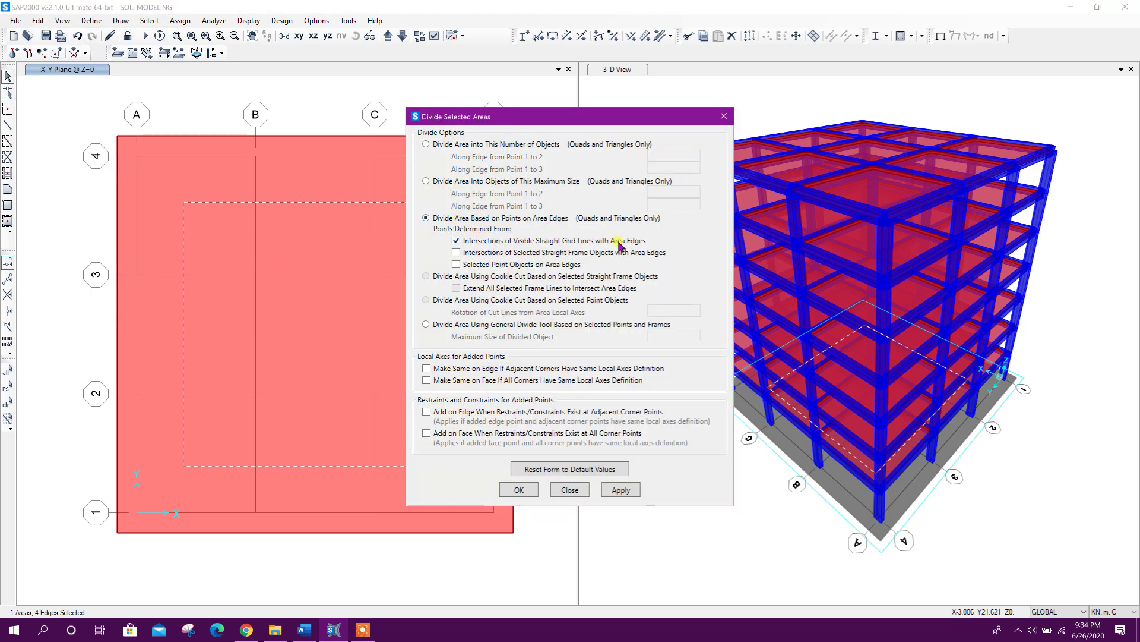
click(617, 489)
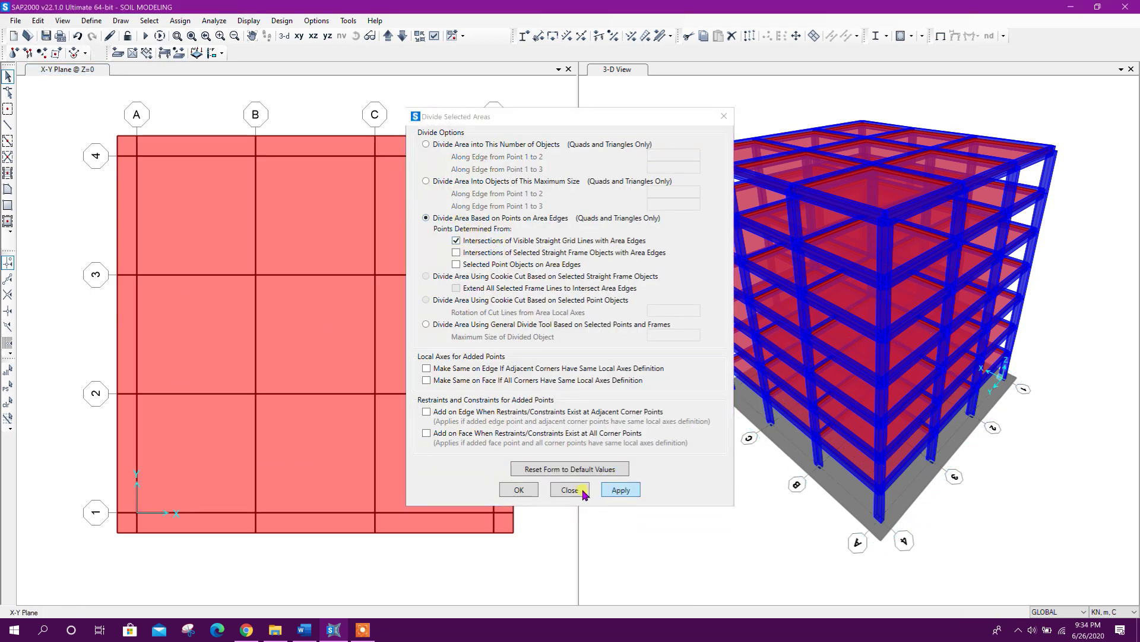
click(569, 490)
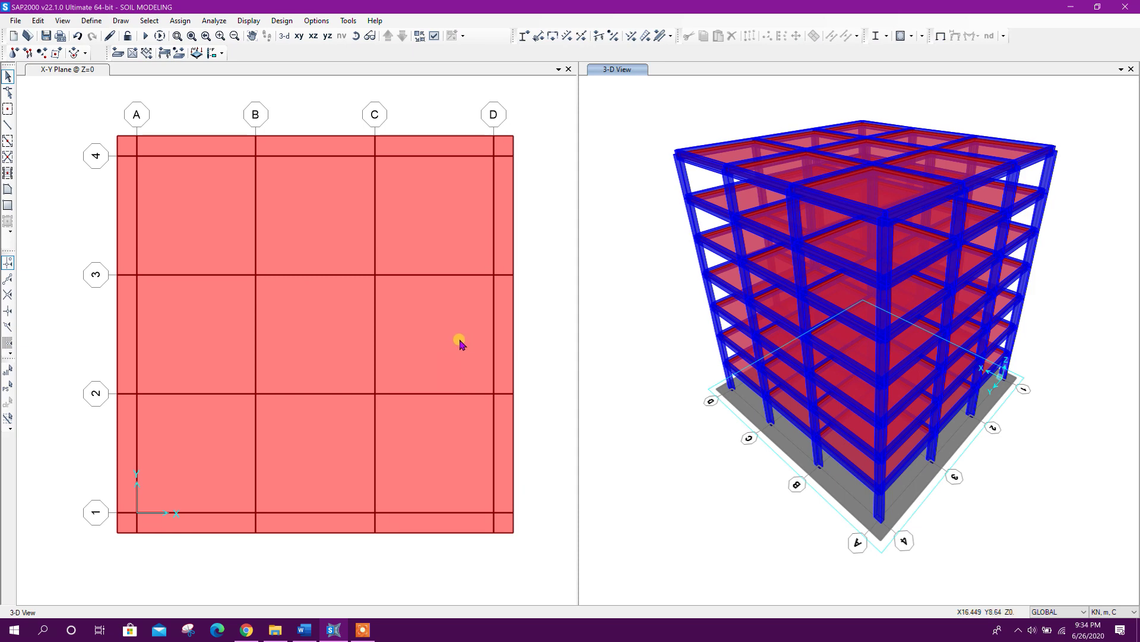
Replicate the three base areas between grid lines 3 and 4 linearly by dy = 7 m, with one copy
click(211, 230)
click(354, 217)
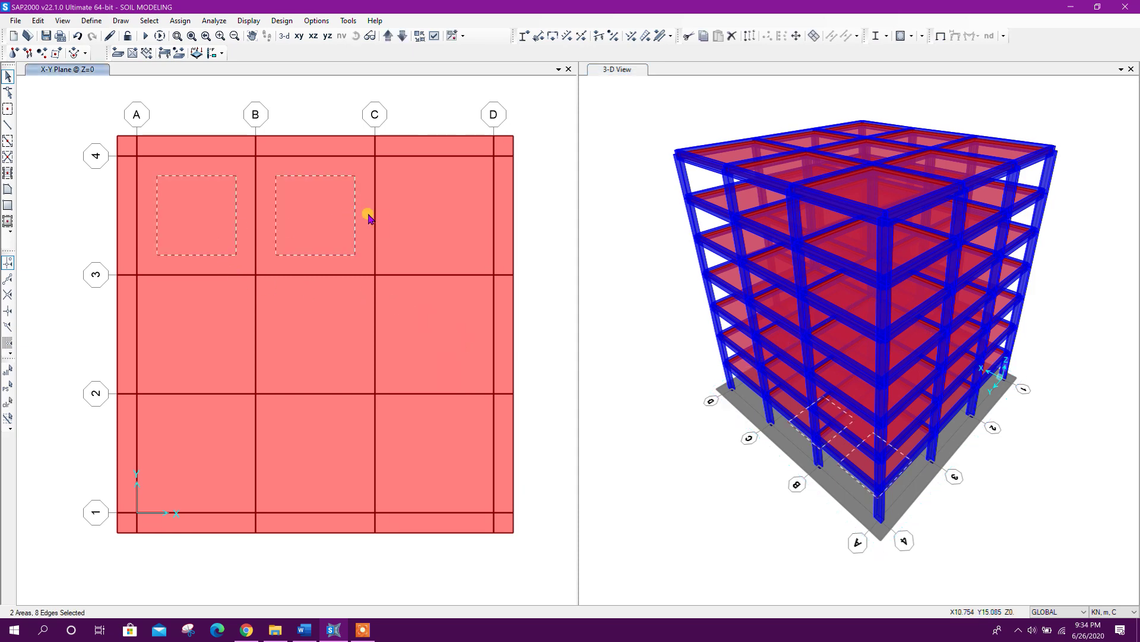
click(440, 219)
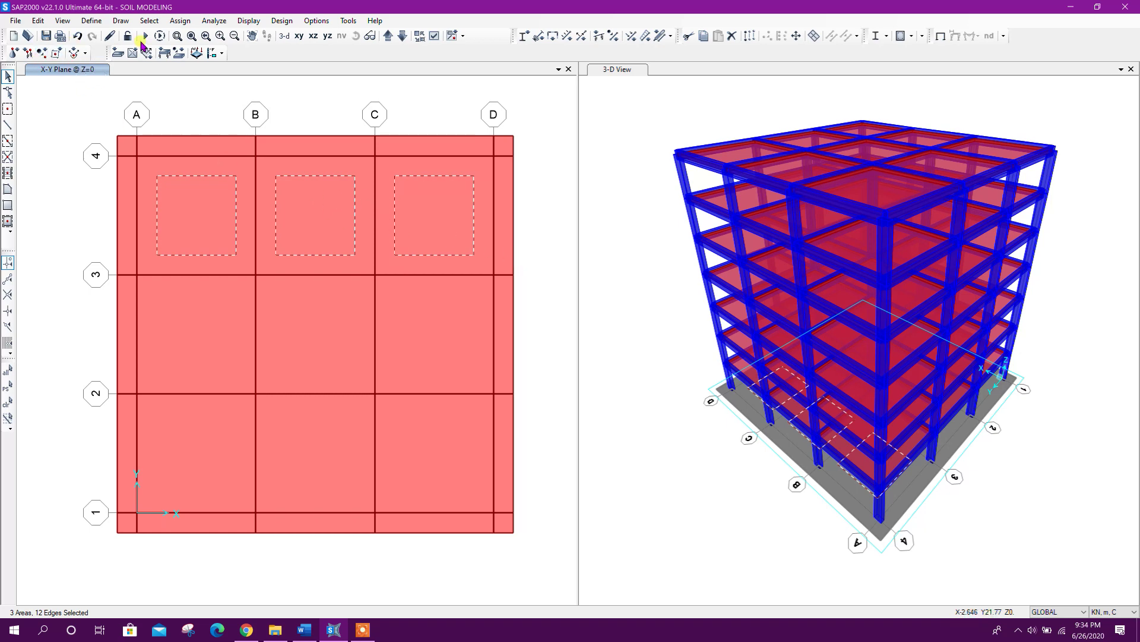
click(749, 35)
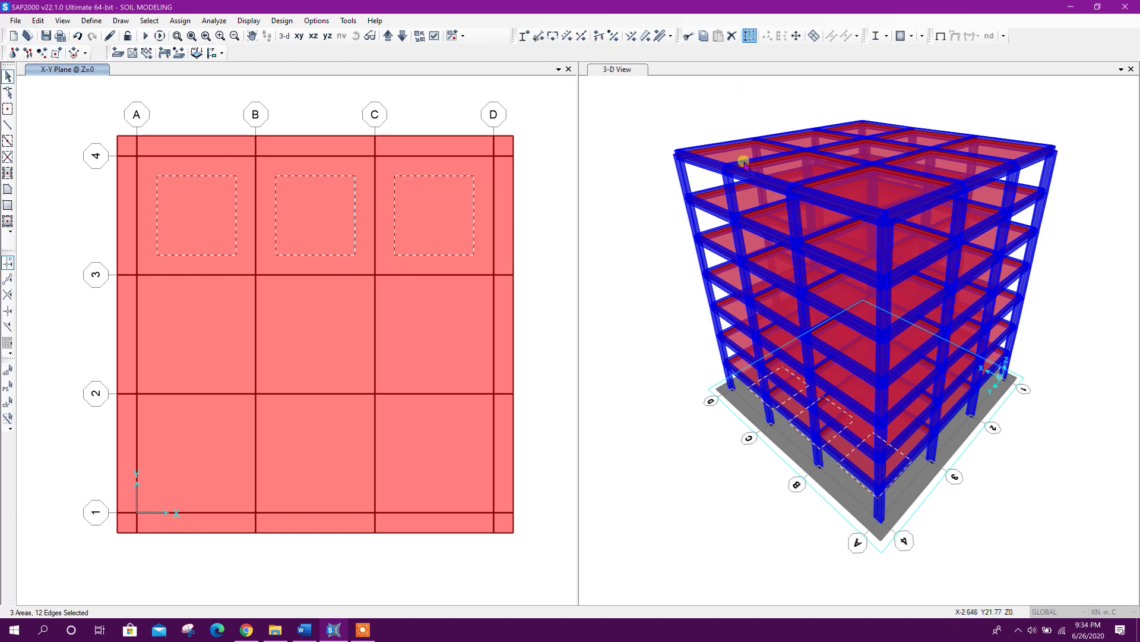
drag(529, 191, 705, 154)
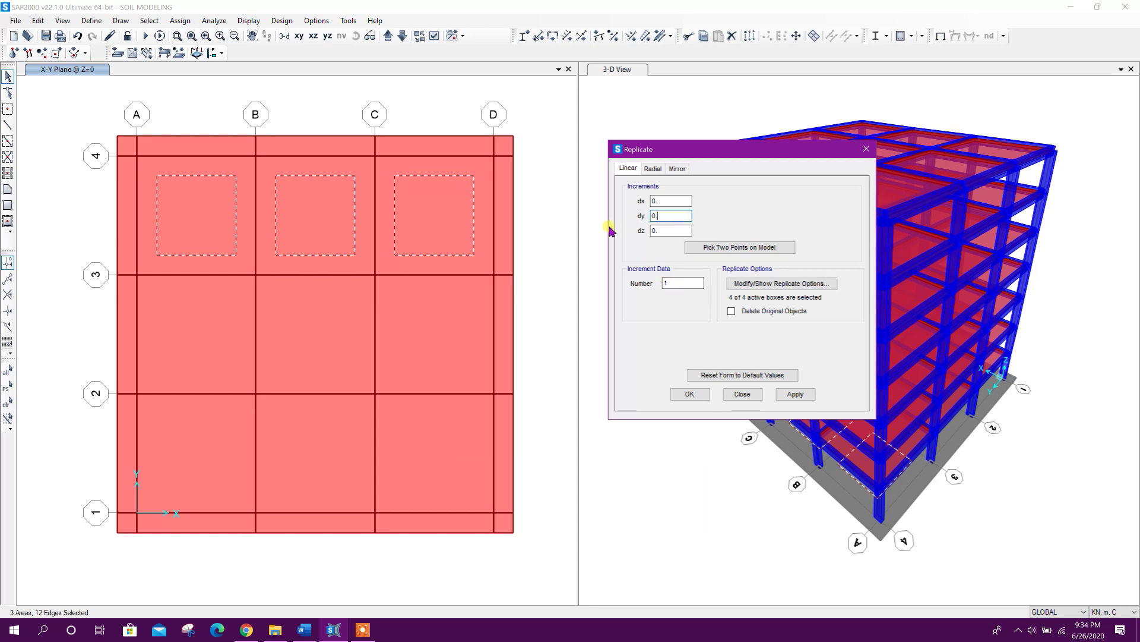
click(740, 247)
click(494, 274)
click(494, 155)
click(674, 285)
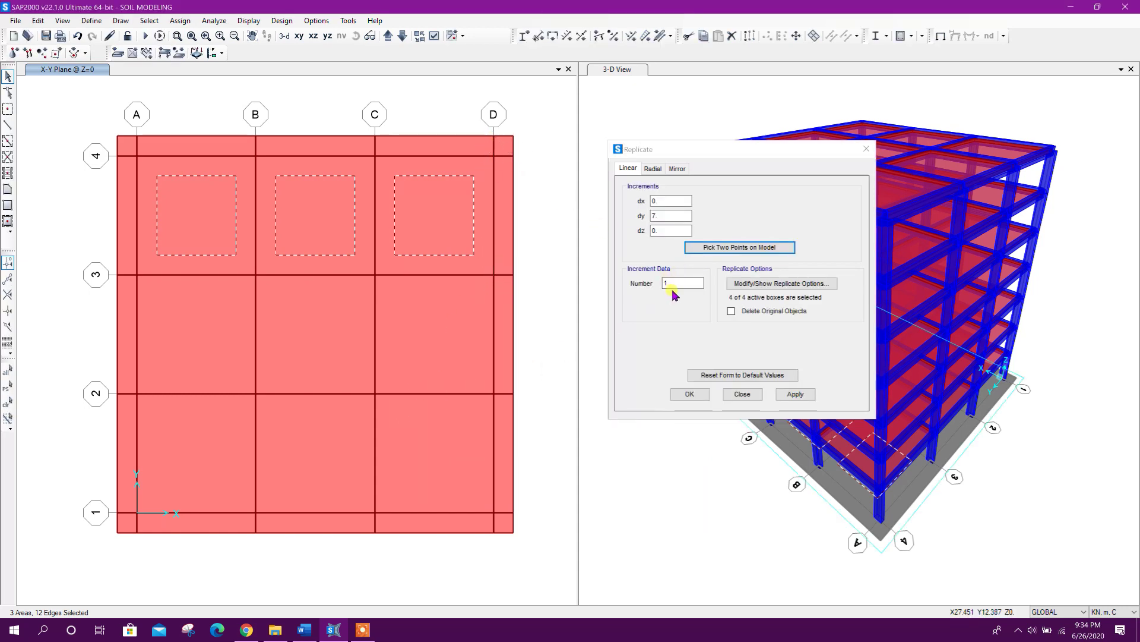
click(794, 395)
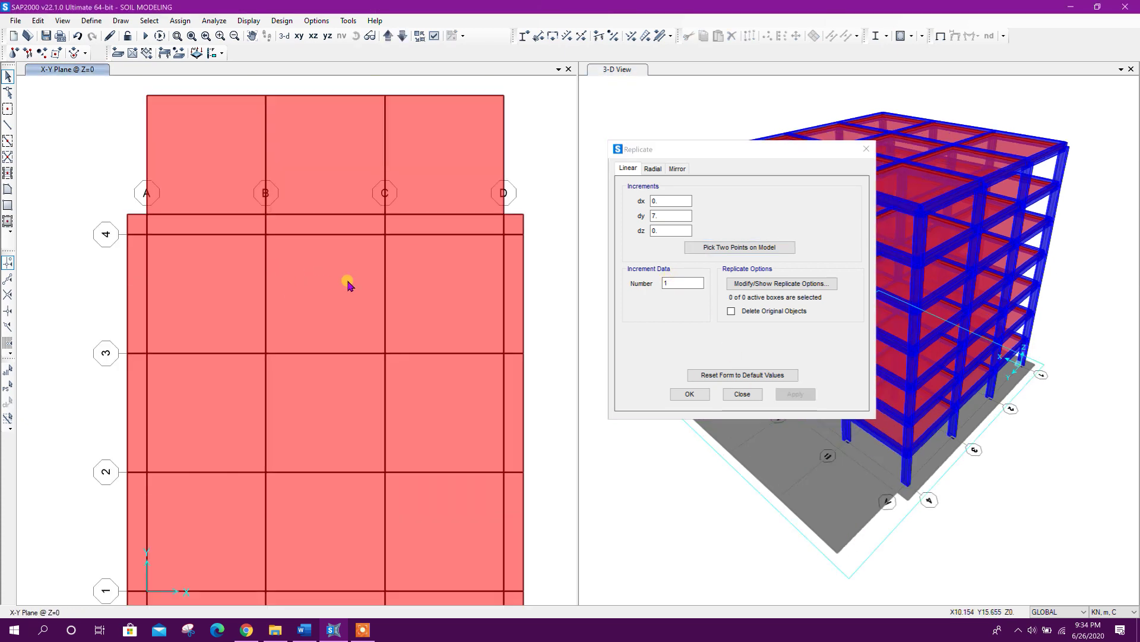
Replicate the two narrow edge strips outside grids A and D, between grid lines 3 and 4, by dy = 7 m
click(137, 296)
click(514, 300)
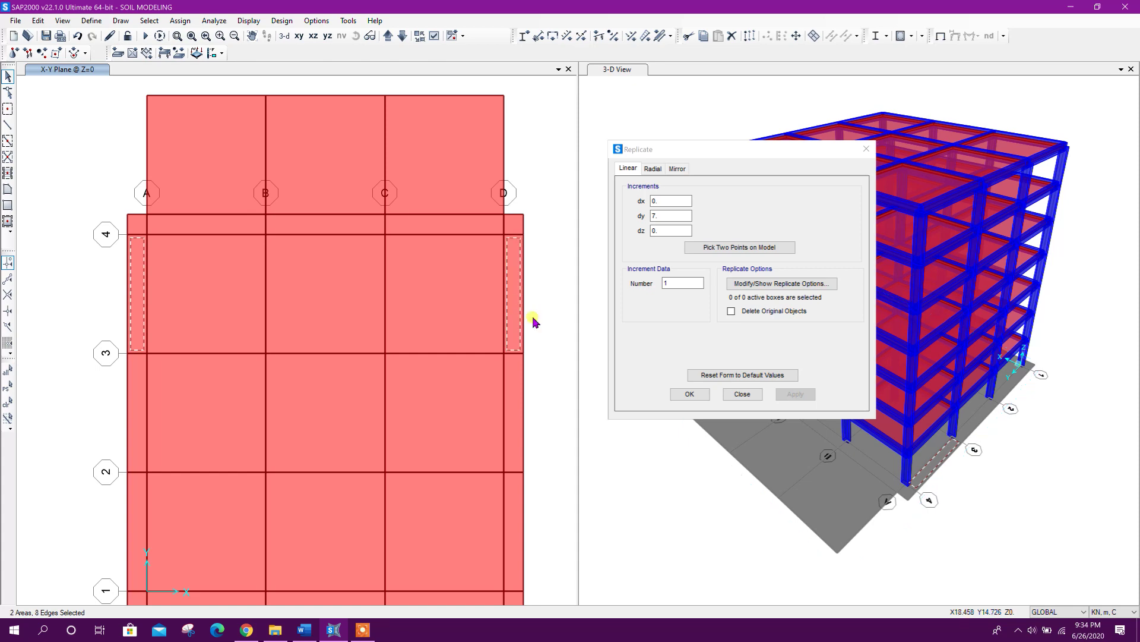
click(667, 217)
click(796, 394)
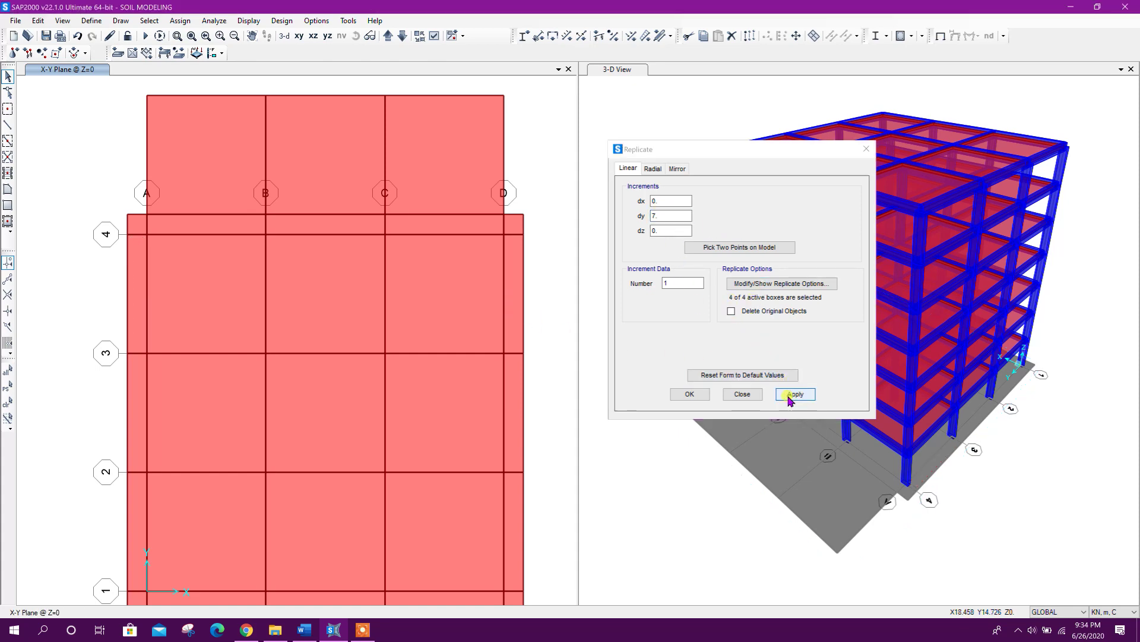
Replicate all base areas in the bay between grids C and D by dx = 7 m, with one copy
scroll(309, 345, down, 2)
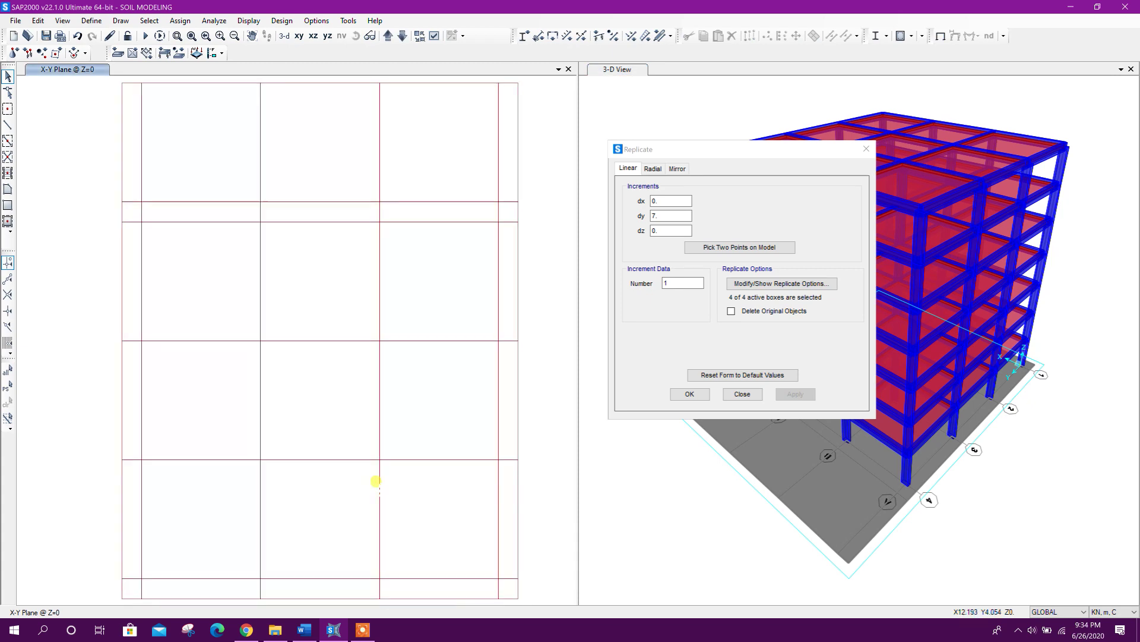
click(403, 475)
click(400, 441)
click(399, 372)
click(400, 329)
click(397, 283)
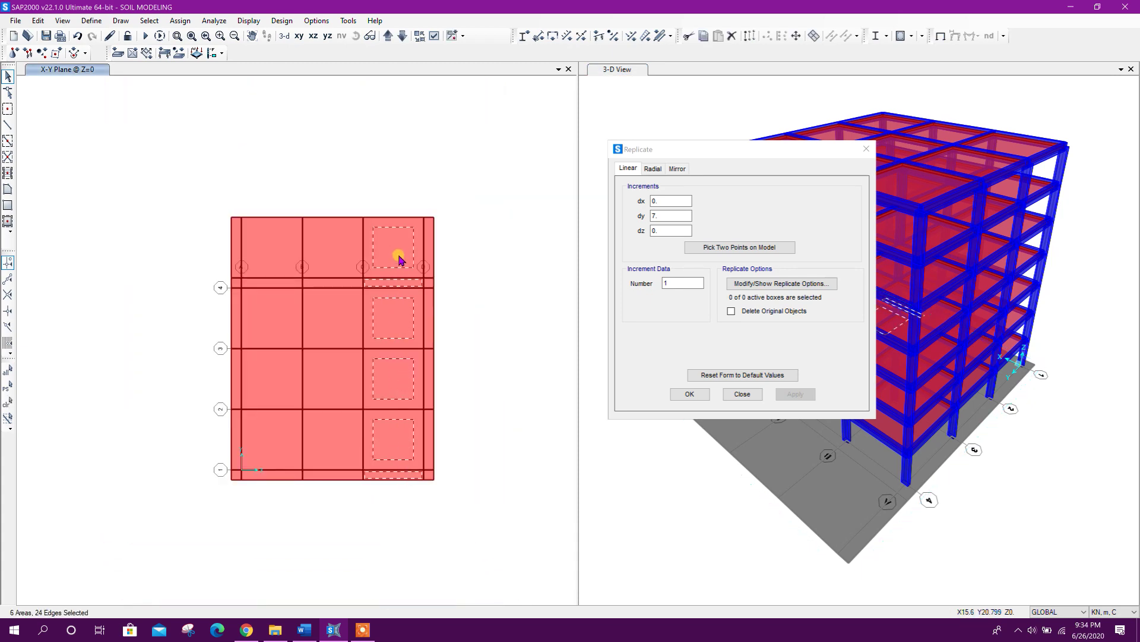
click(400, 231)
click(751, 251)
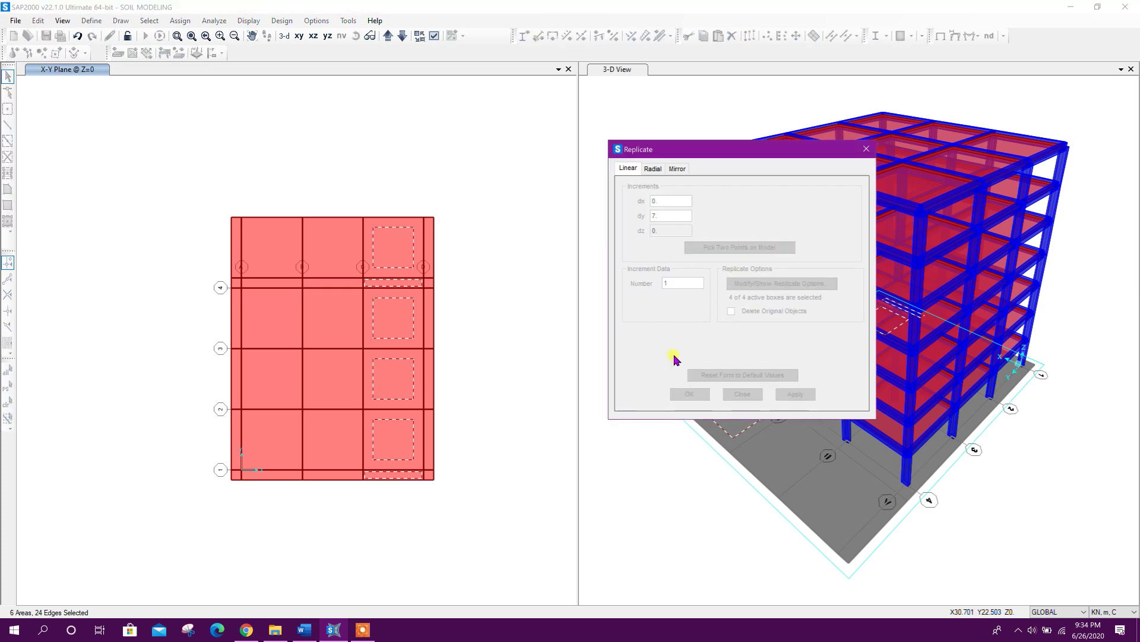
click(364, 479)
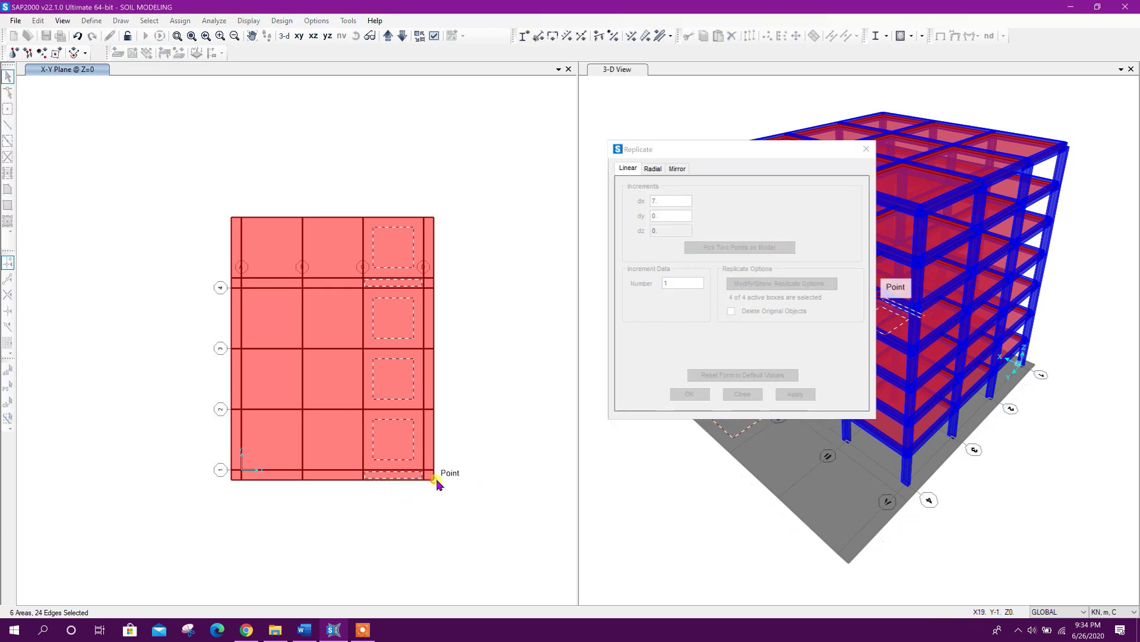
click(435, 479)
click(796, 395)
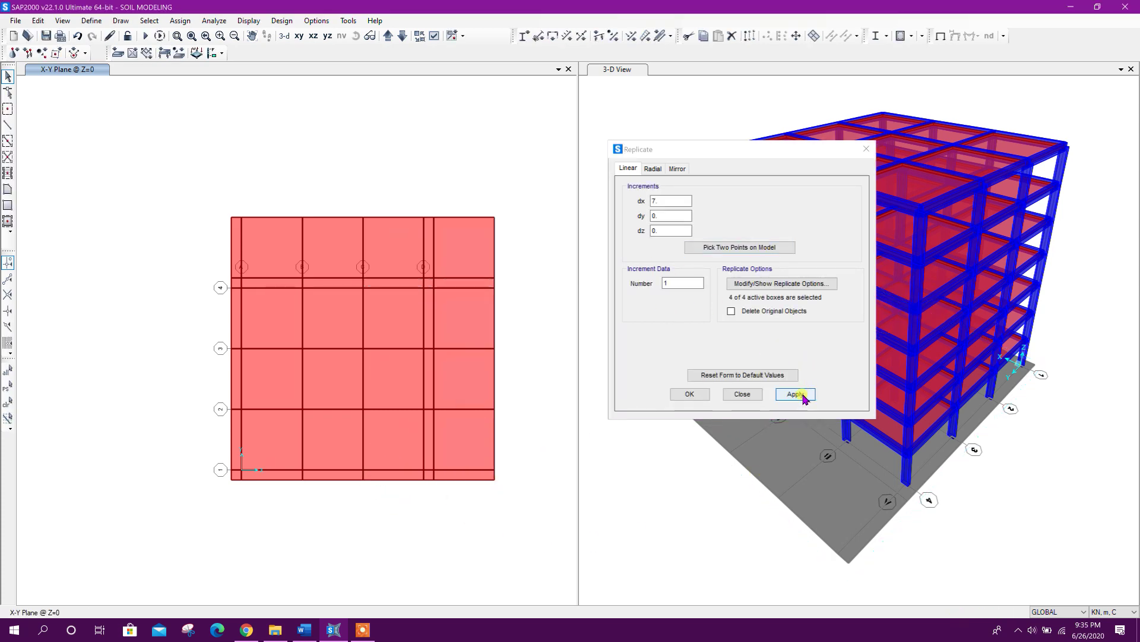
Replicate all base areas in the bay between grids A and B by dx = -7 m, with one copy
click(220, 410)
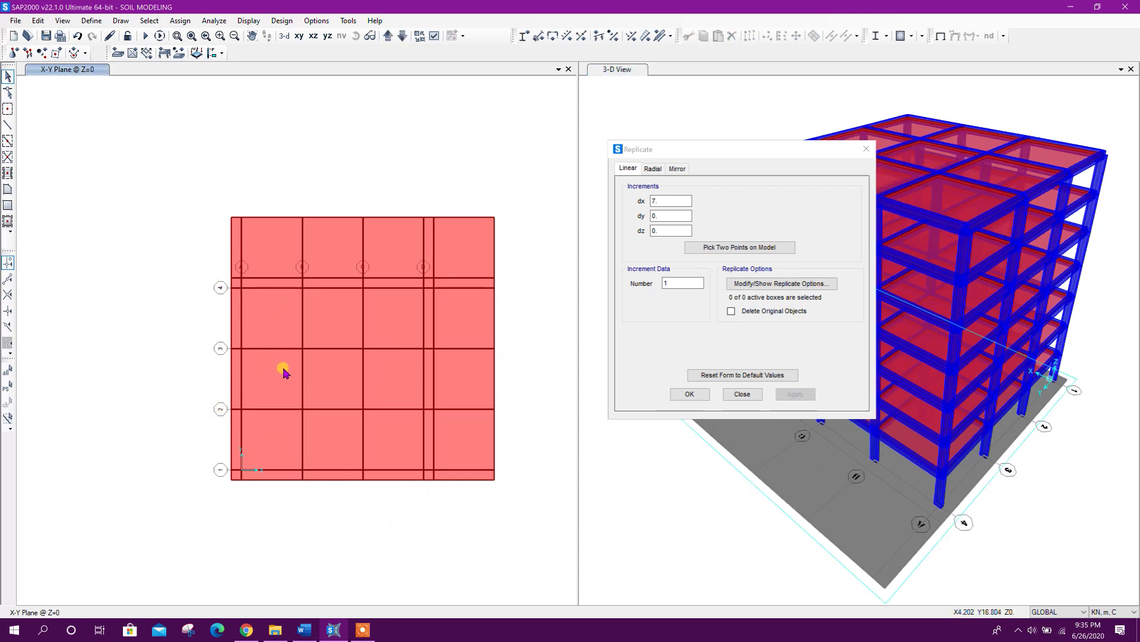
click(273, 472)
click(273, 433)
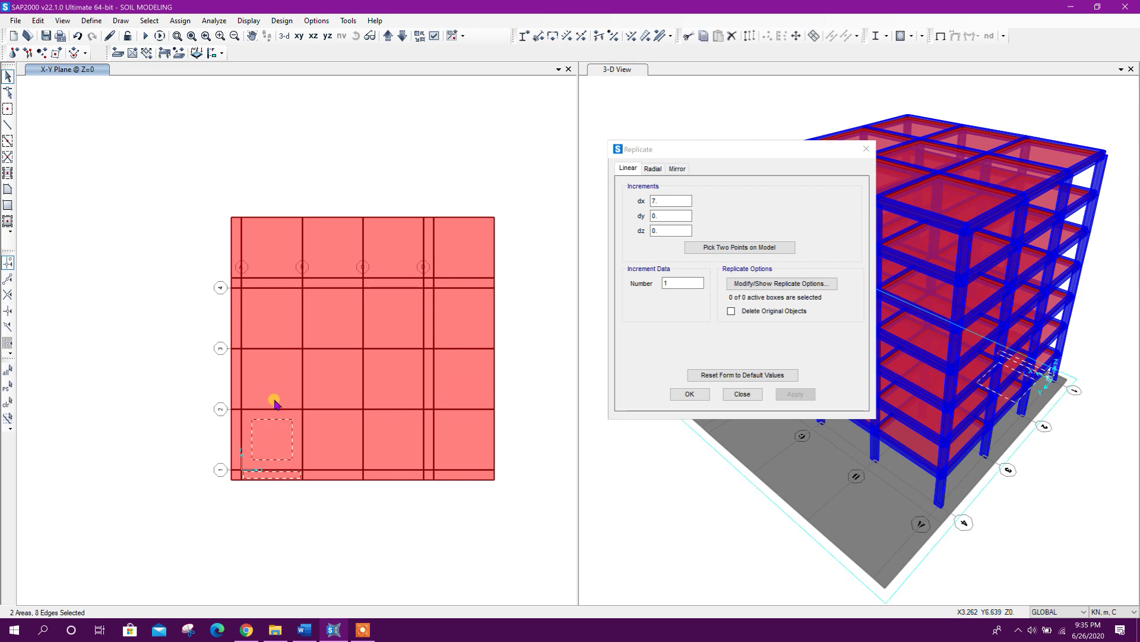
click(272, 378)
click(272, 315)
click(275, 284)
click(273, 249)
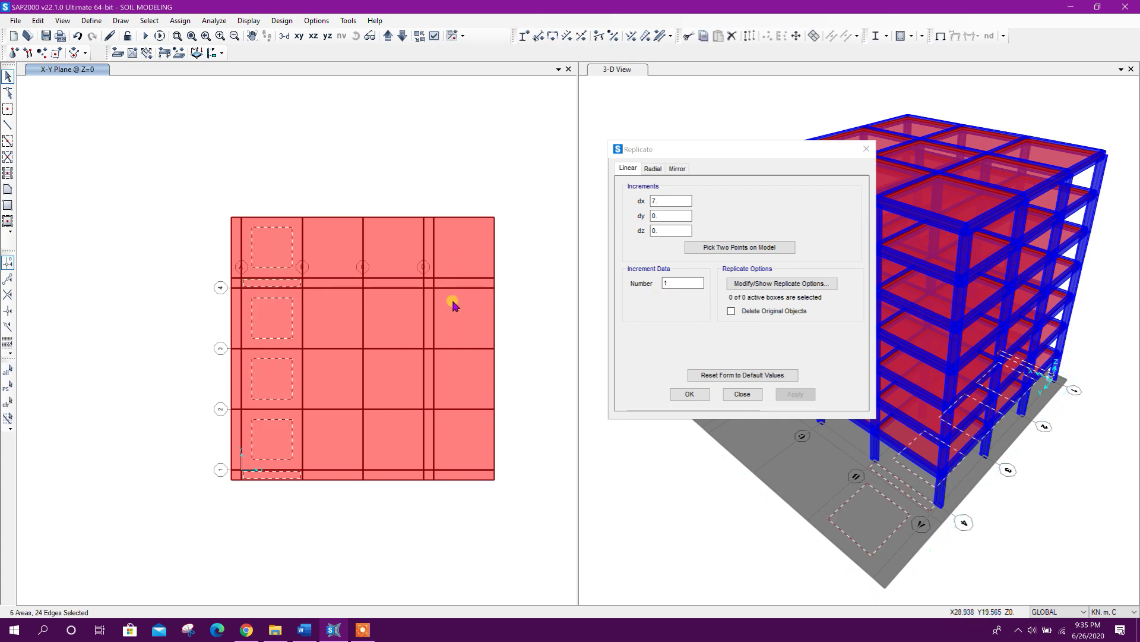
click(741, 248)
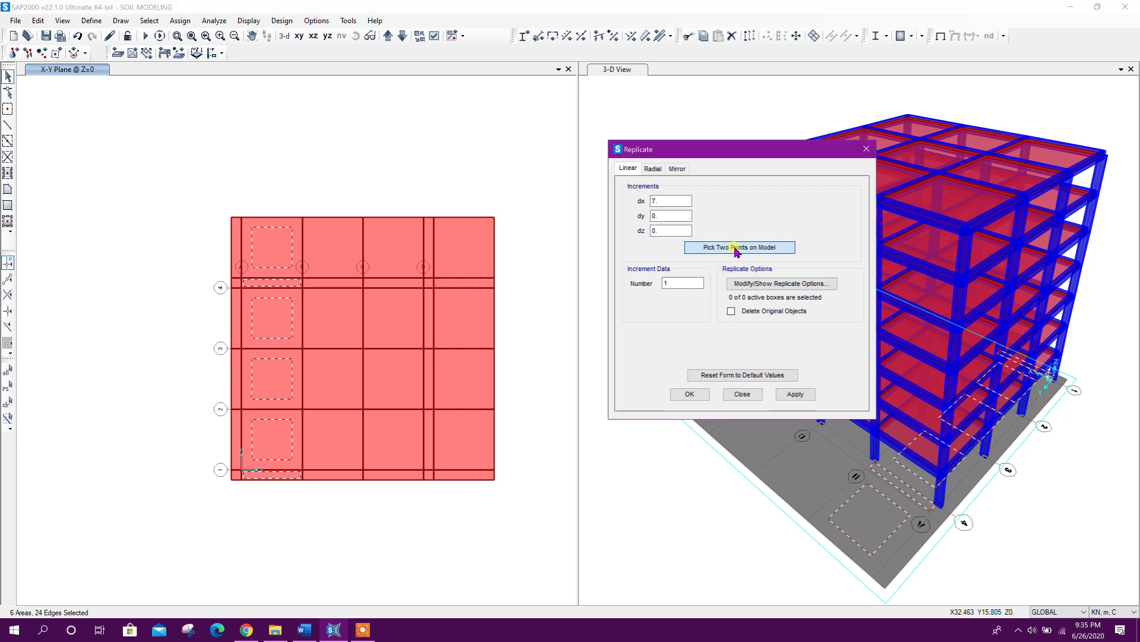
click(303, 469)
click(242, 470)
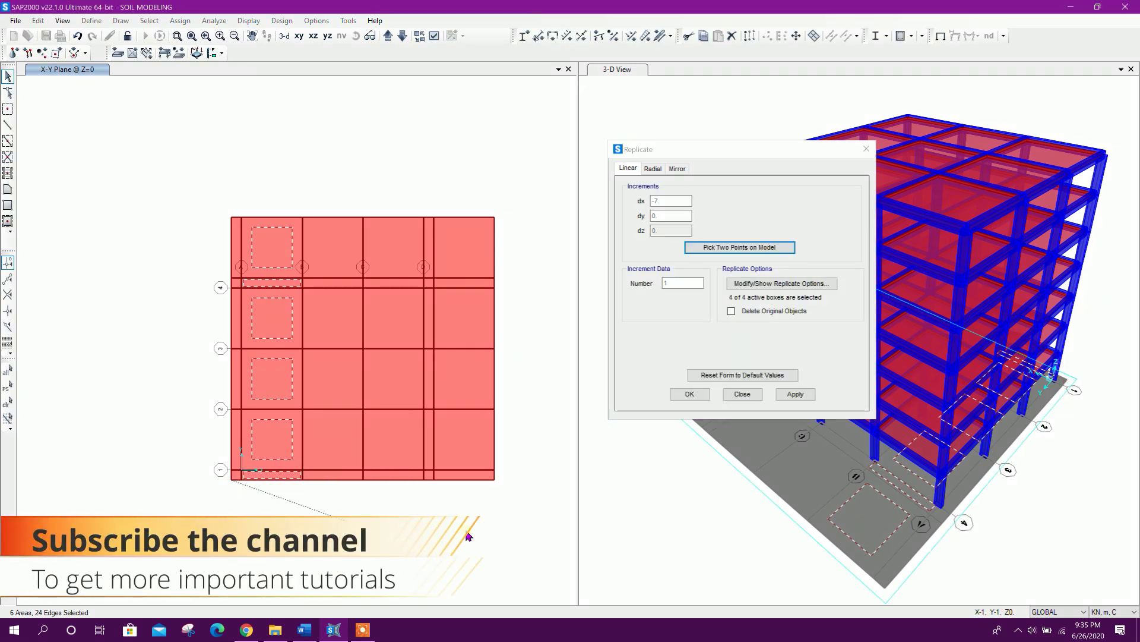
click(803, 396)
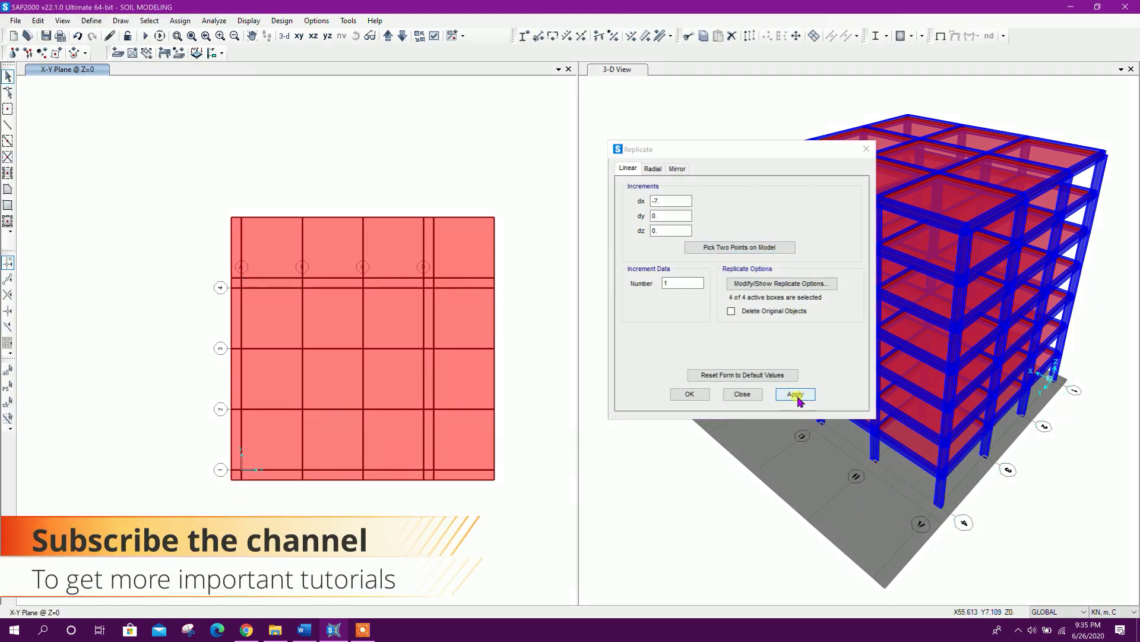
Replicate the full row of base areas between grid lines 1 and 2 by dy = -7 m and finish replicating
click(467, 494)
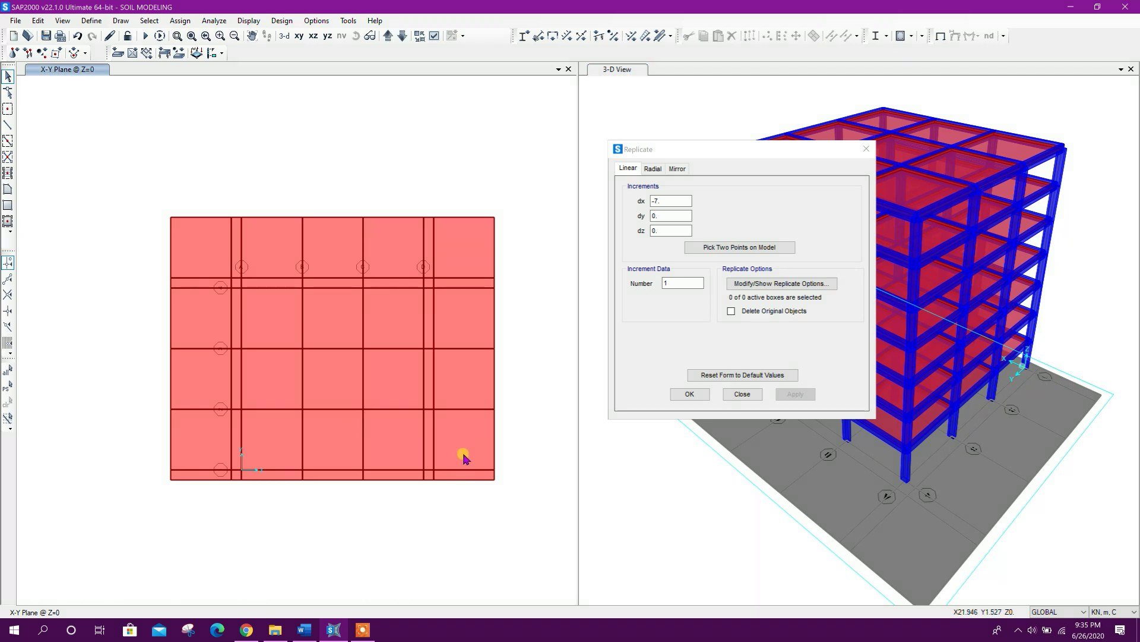
drag(473, 448, 168, 438)
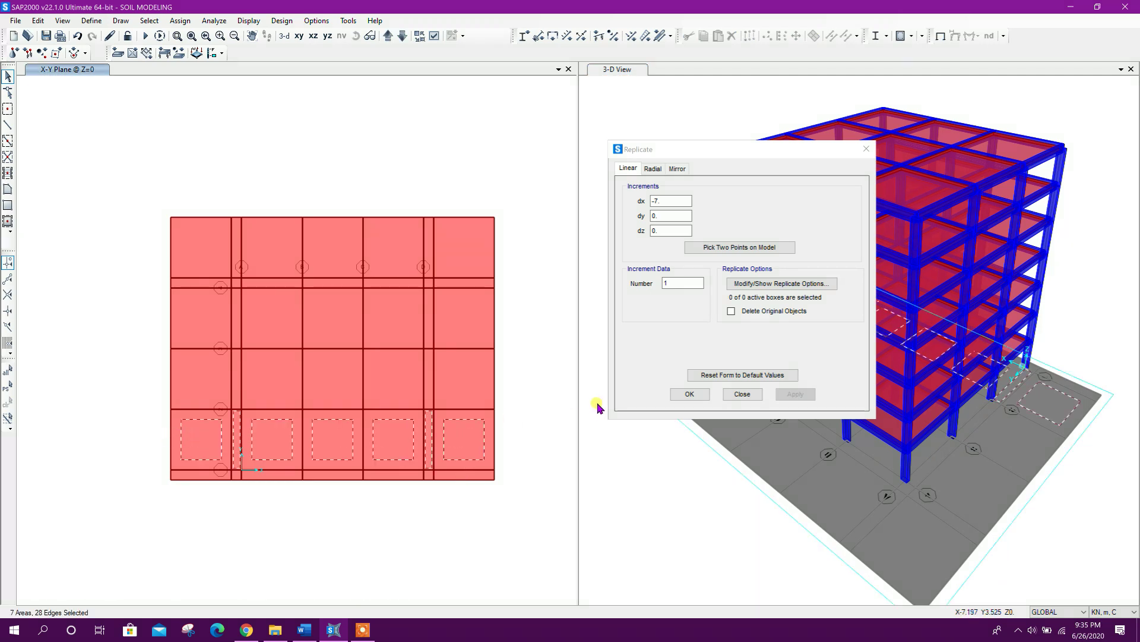
click(736, 247)
click(492, 410)
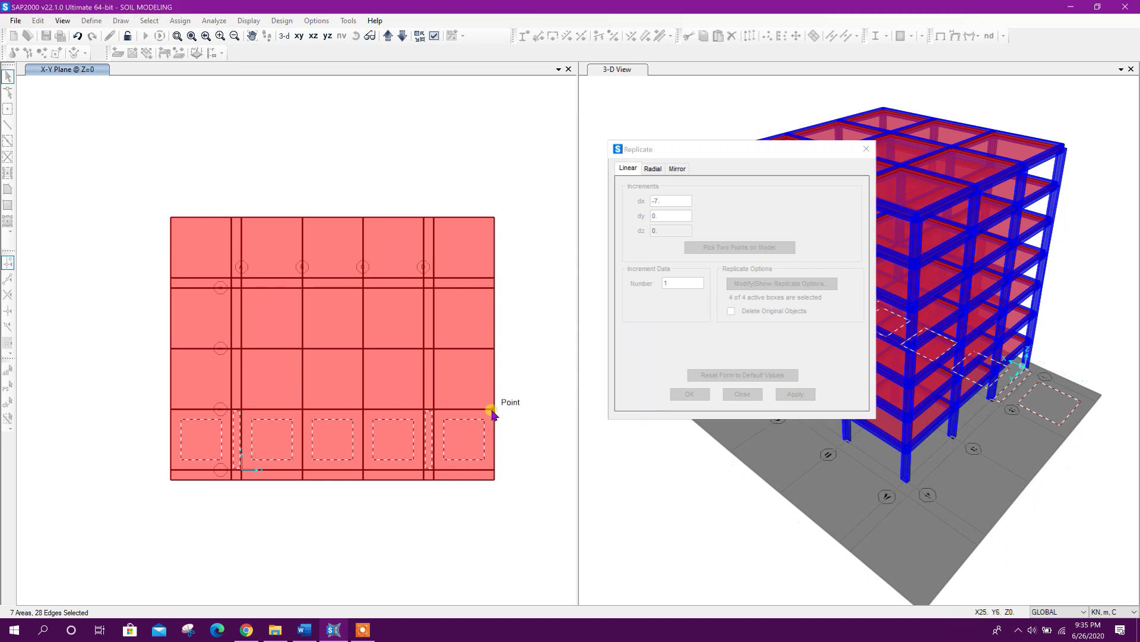
click(495, 478)
click(795, 395)
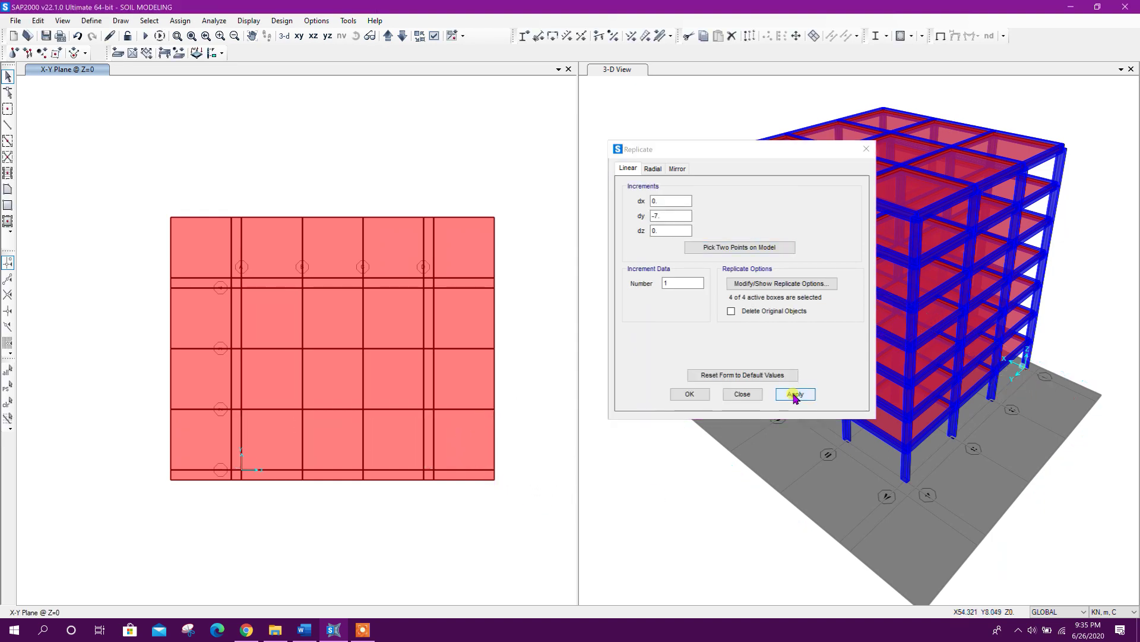
click(742, 395)
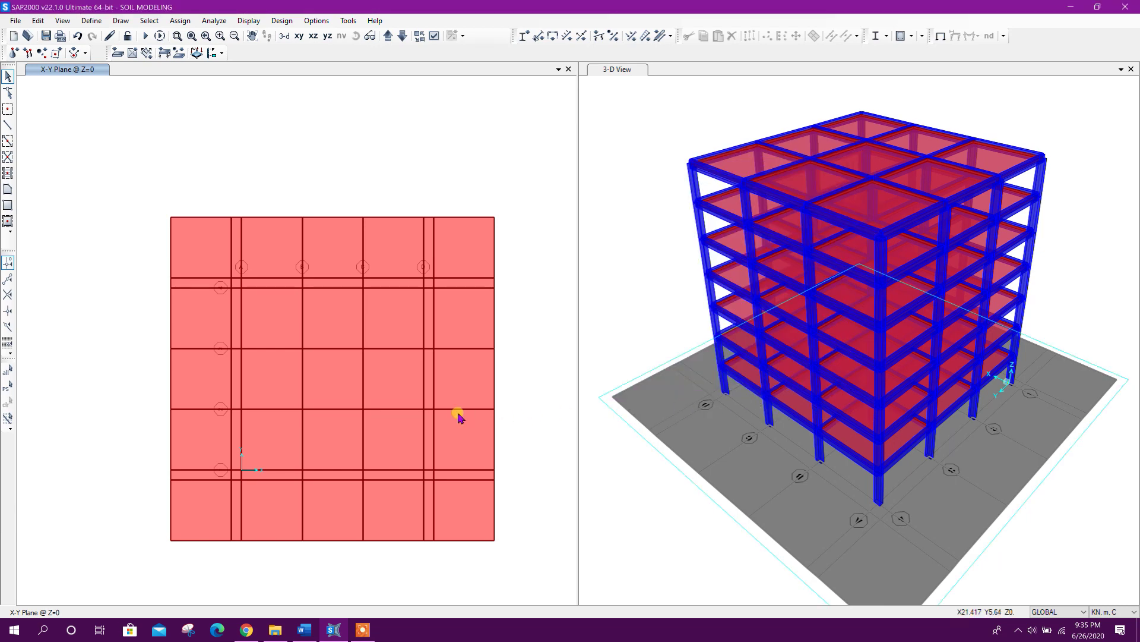
Set up the extrusion of all selected base areas to solids with property SOIL and +3 direction thickness and number of 0
middle_drag(513, 436, 508, 412)
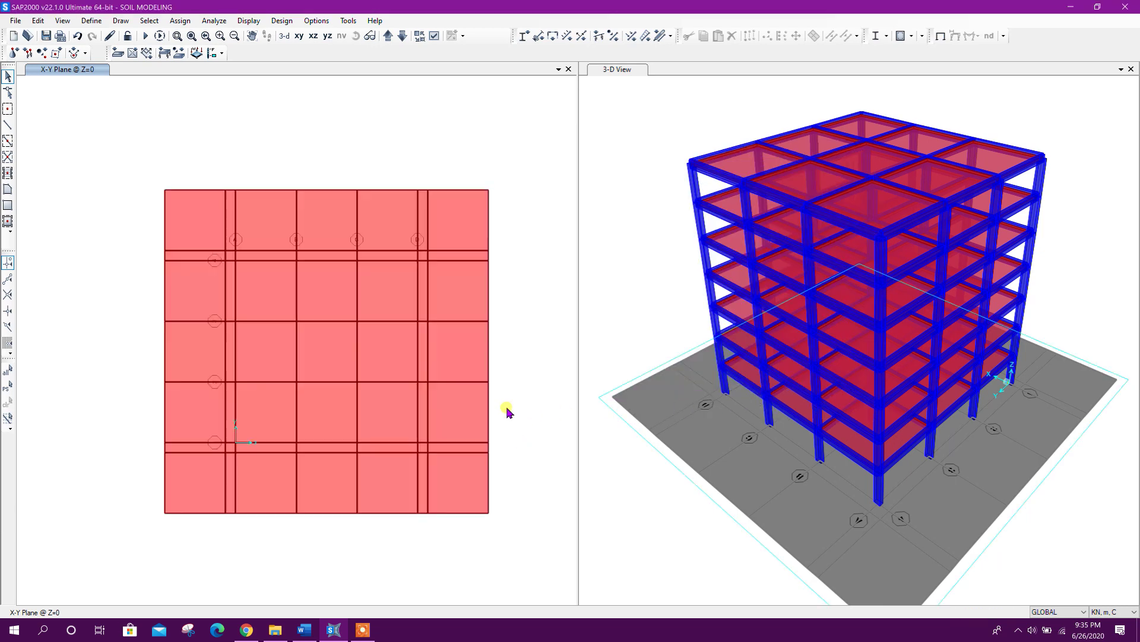
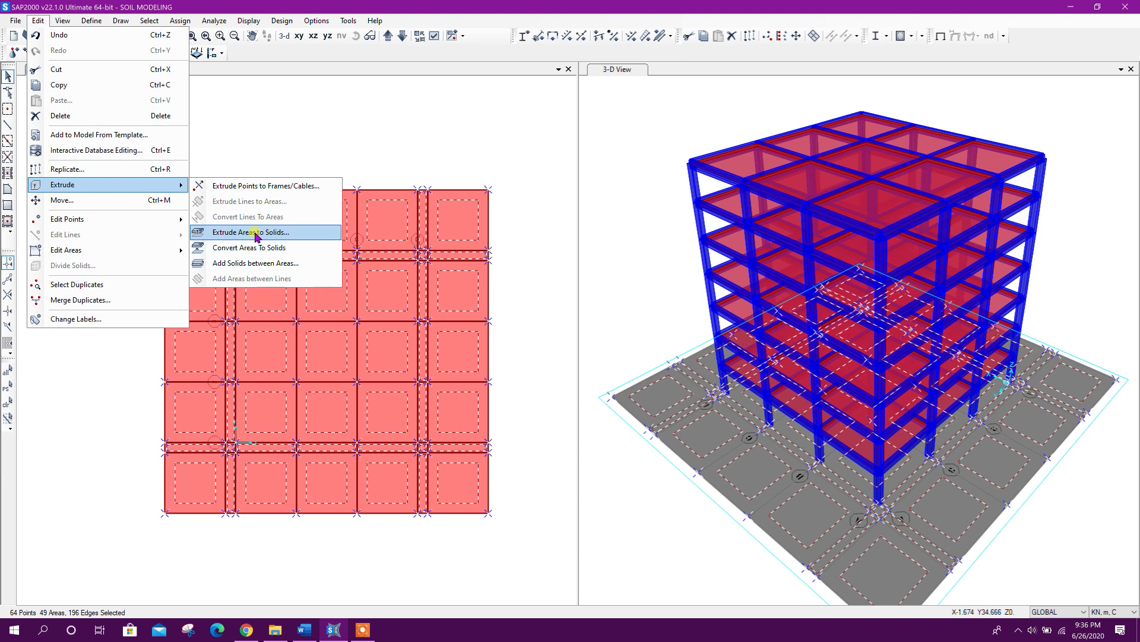
click(290, 234)
drag(545, 193, 644, 165)
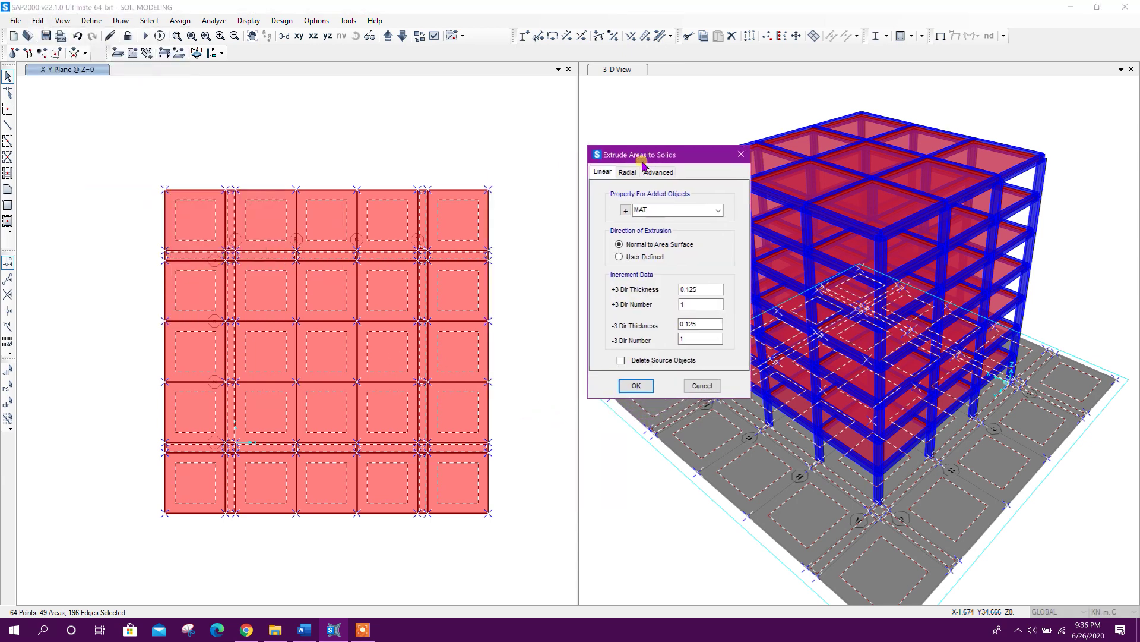
click(718, 210)
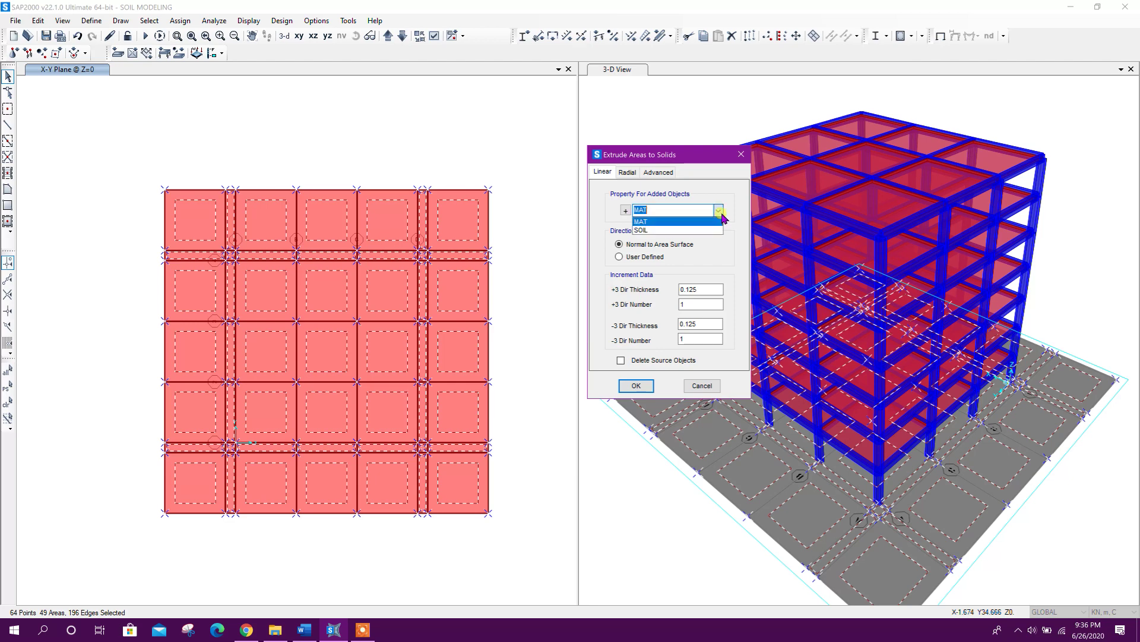
click(651, 230)
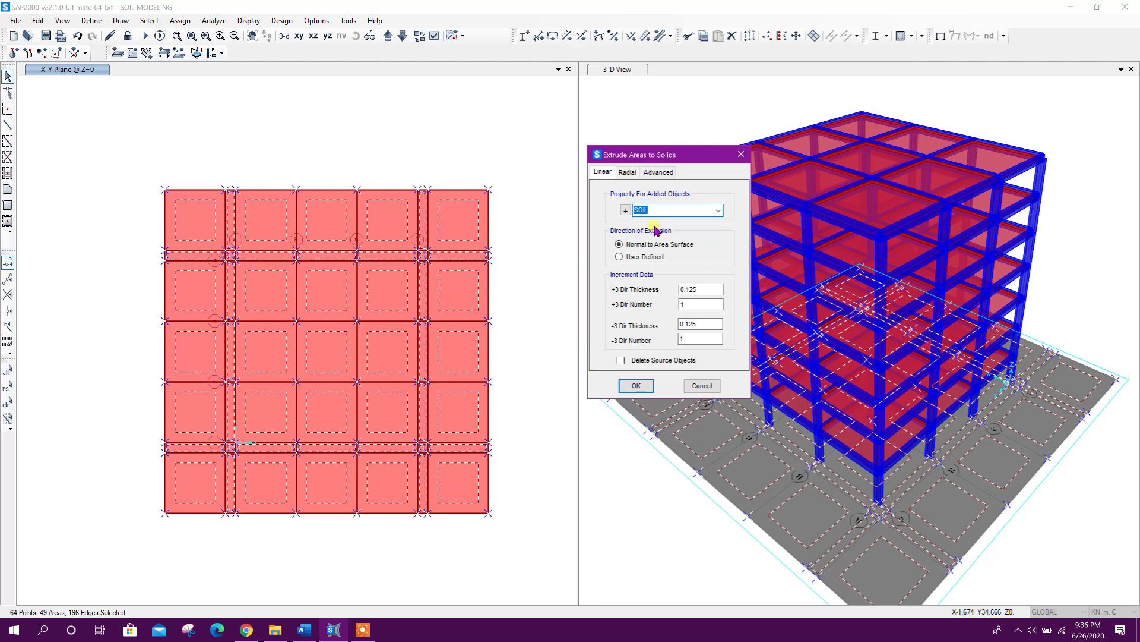
drag(662, 154, 729, 139)
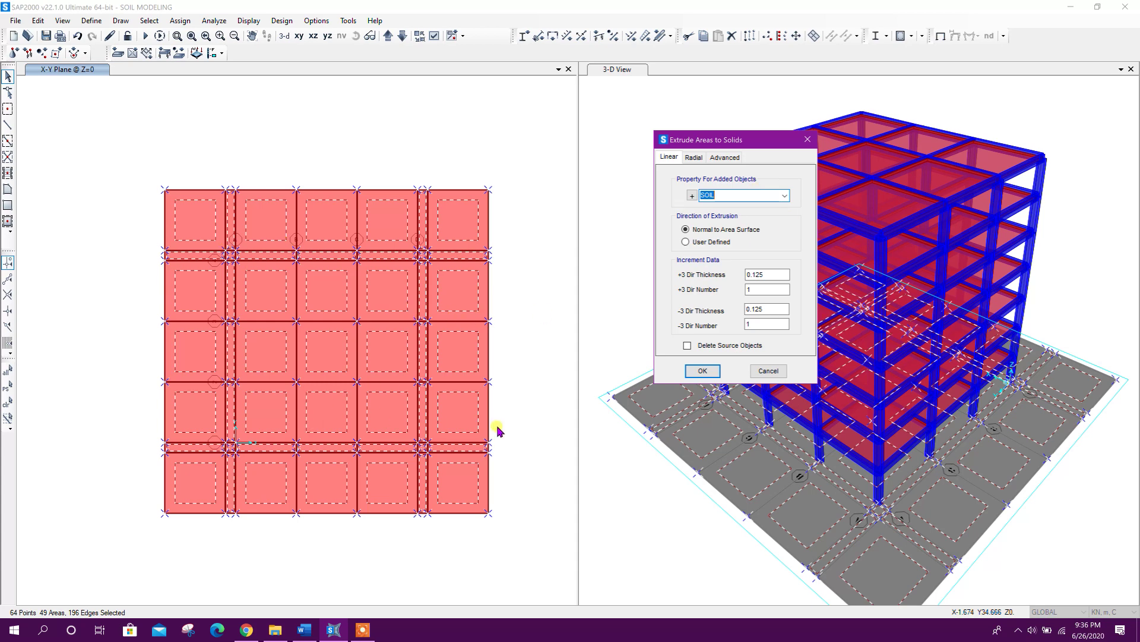
double_click(769, 274)
text(0)
double_click(760, 289)
text(0)
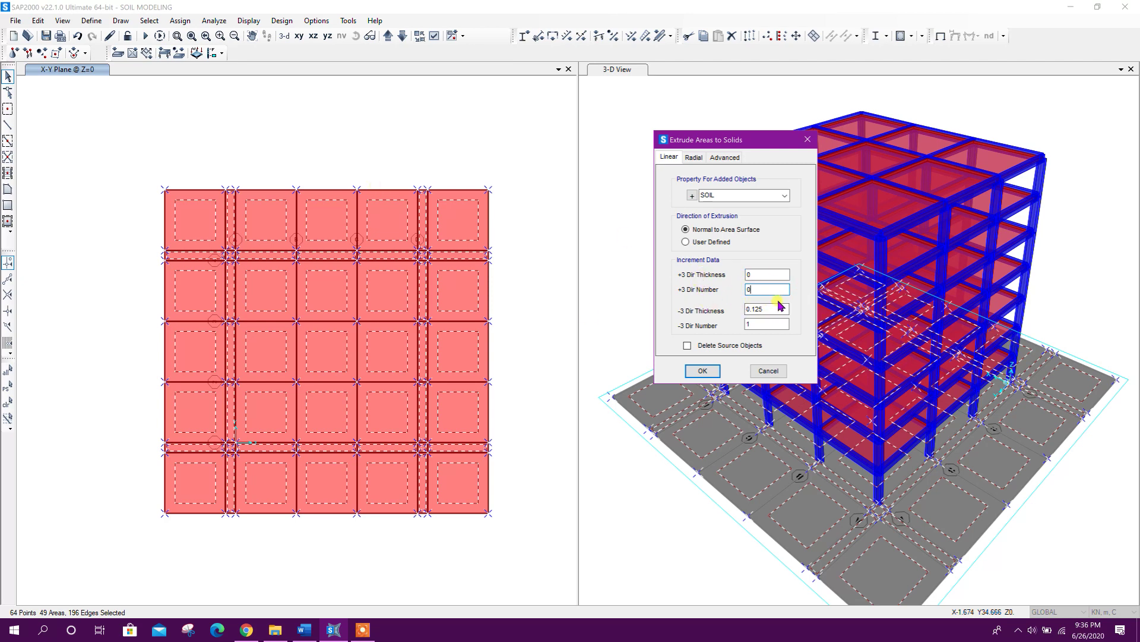
Extrude the base areas downward into SOIL solids with -3 direction thickness 1 and number 3, deleting the source objects
double_click(766, 309)
key(Tab)
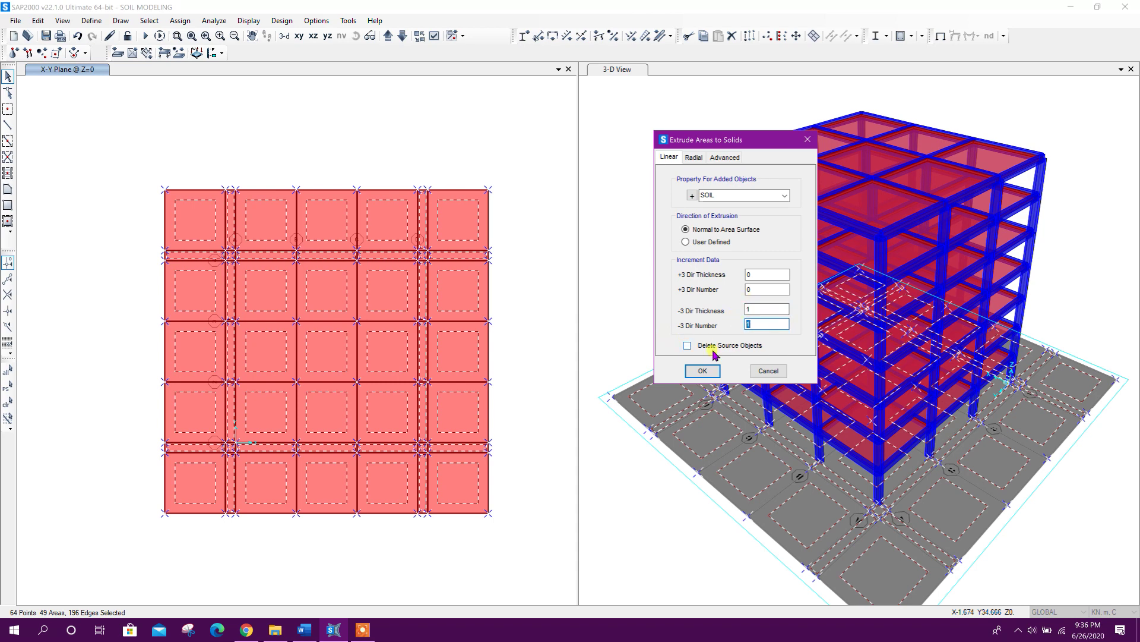
key(shift+Tab)
key(Tab)
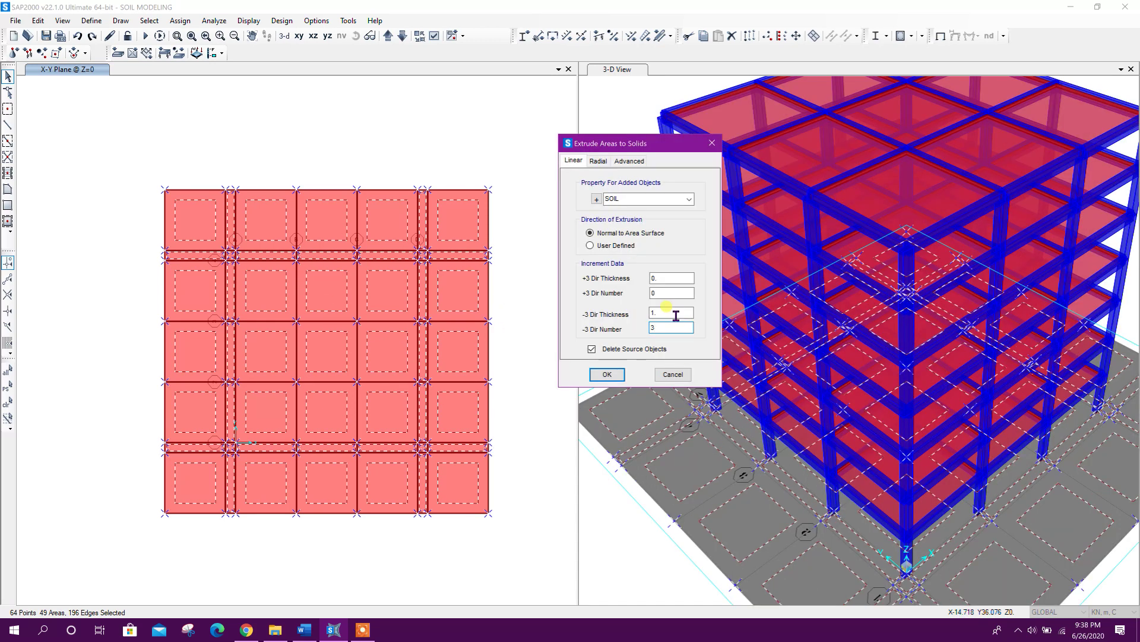
click(671, 328)
double_click(673, 329)
double_click(660, 313)
double_click(661, 327)
double_click(665, 314)
text(3)
click(609, 374)
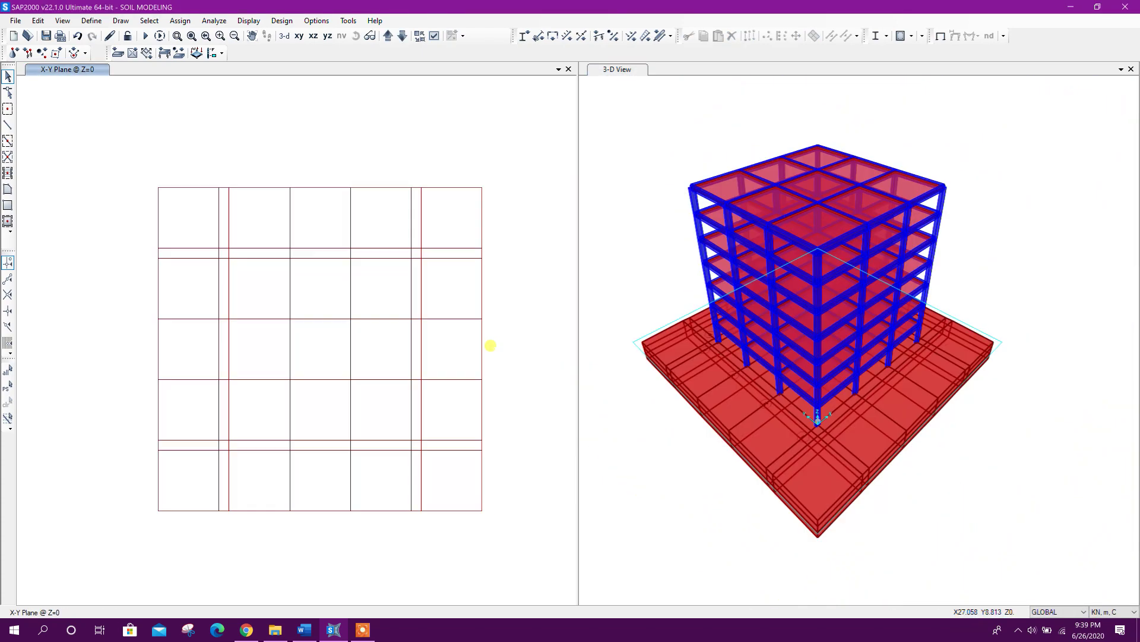
Select the solids beneath the building footprint, including the narrow edge strips, at Z=0 and show only that selection
drag(395, 262, 214, 249)
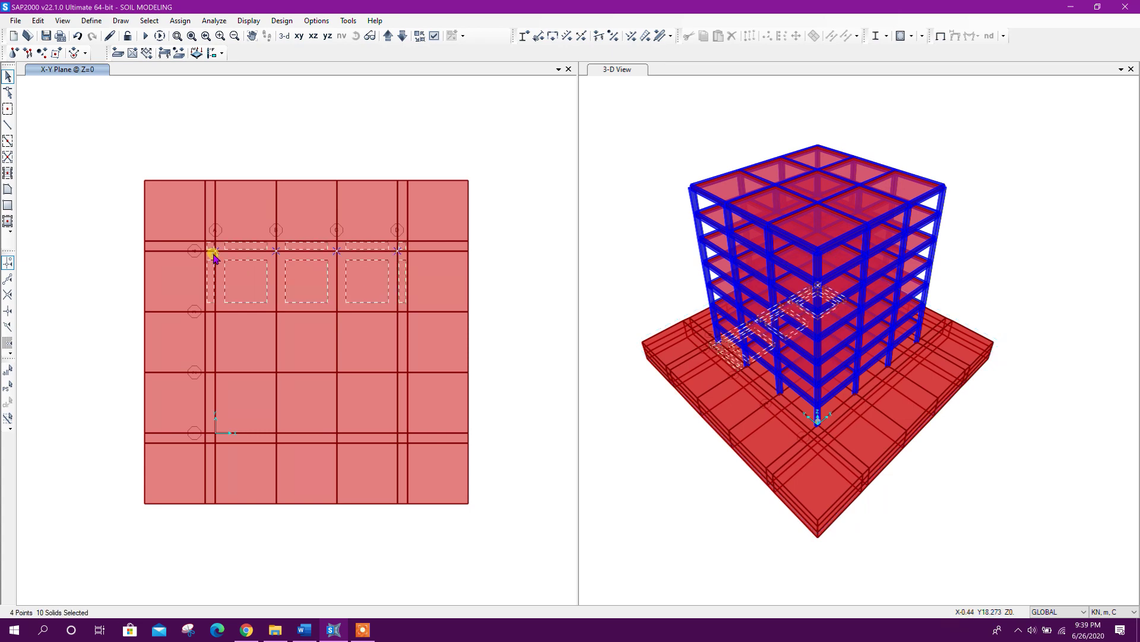
drag(387, 348, 212, 323)
drag(398, 415, 215, 386)
scroll(372, 456, up, 2)
drag(472, 434, 278, 432)
scroll(278, 432, down, 2)
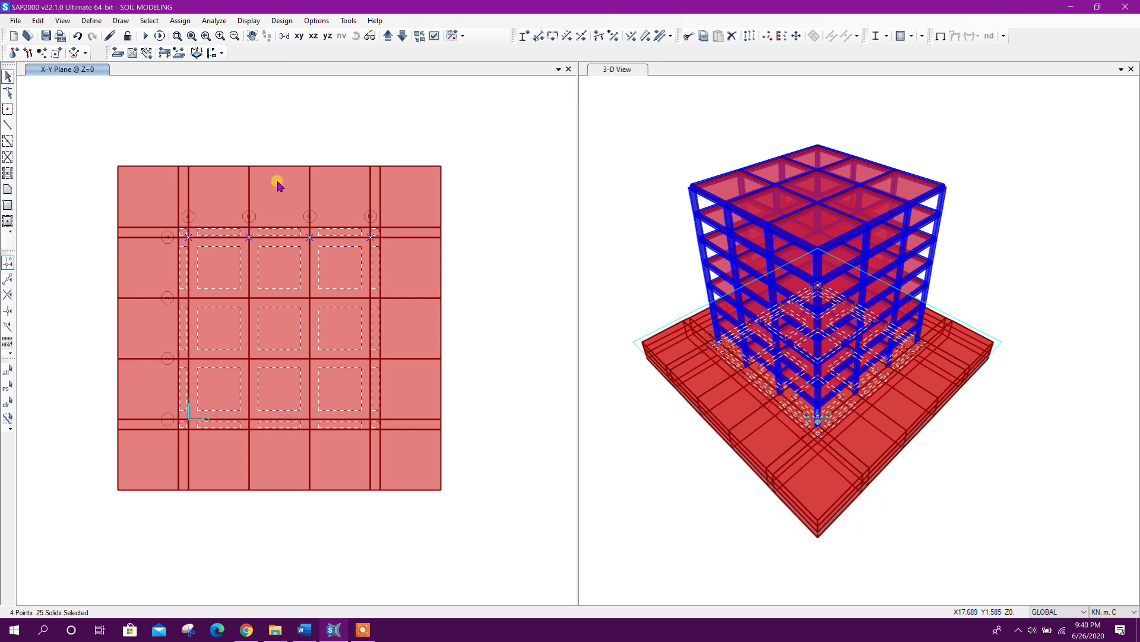
right_click(314, 108)
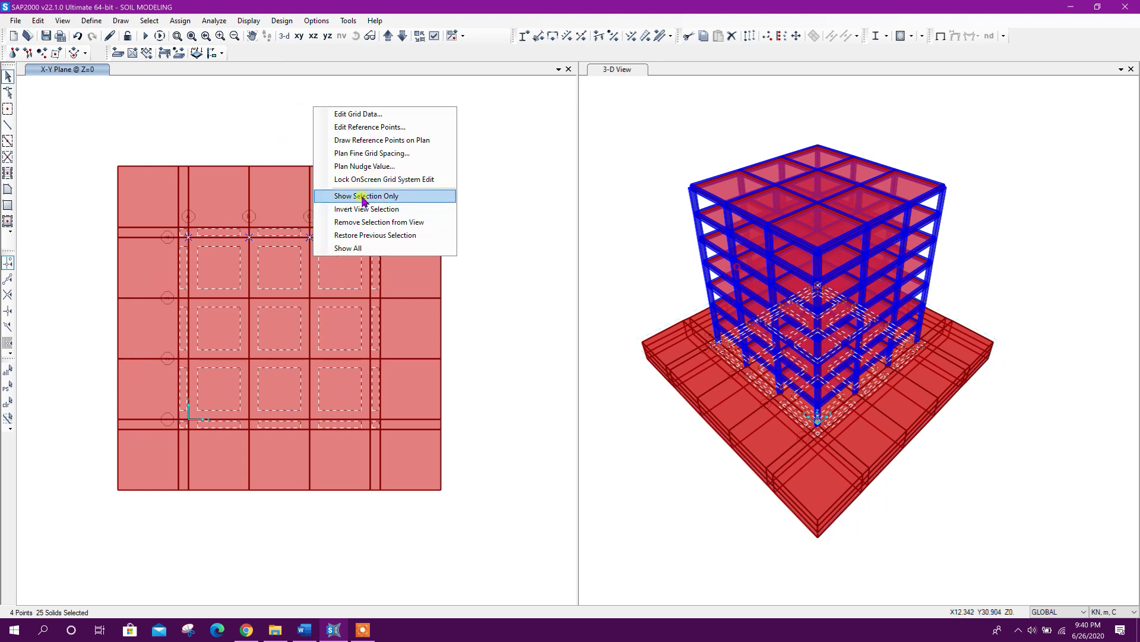
click(364, 196)
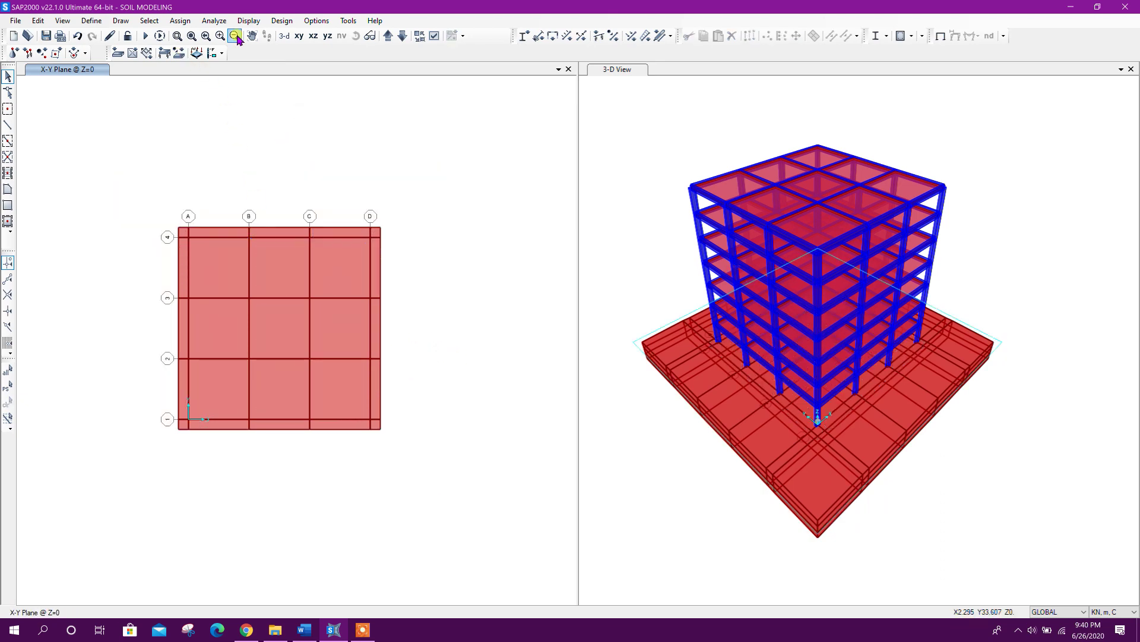
Select all the isolated footprint solids in a 3-D view and assign them the solid property MAT
click(284, 35)
shift+middle_drag(334, 486, 363, 521)
drag(192, 361, 475, 510)
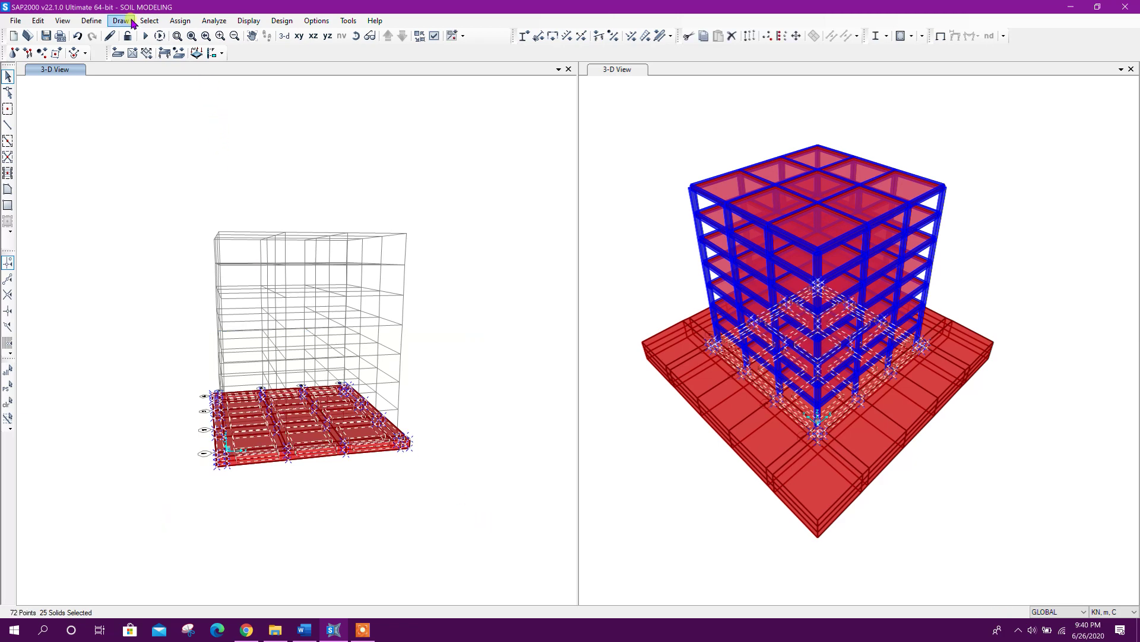
click(180, 20)
mouse_move(214, 113)
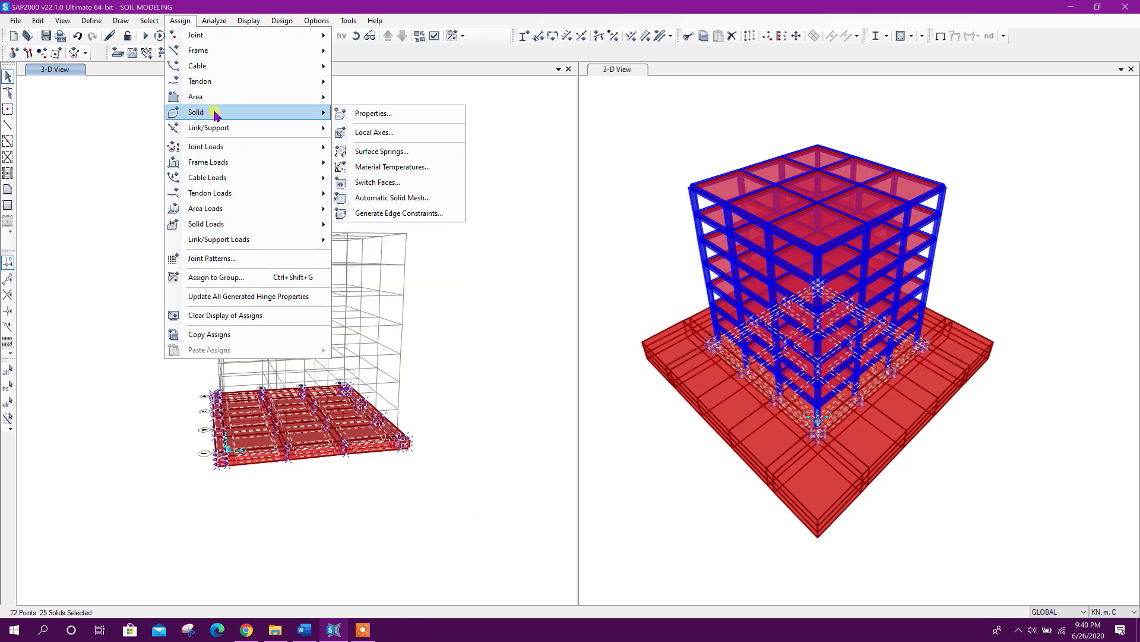
click(401, 115)
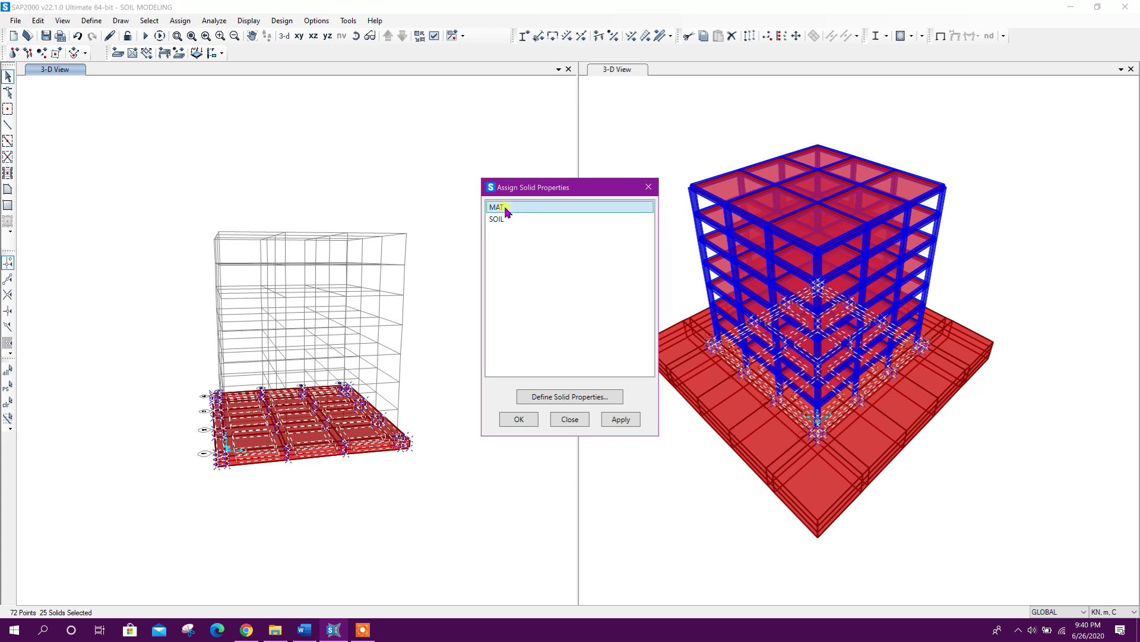
click(624, 422)
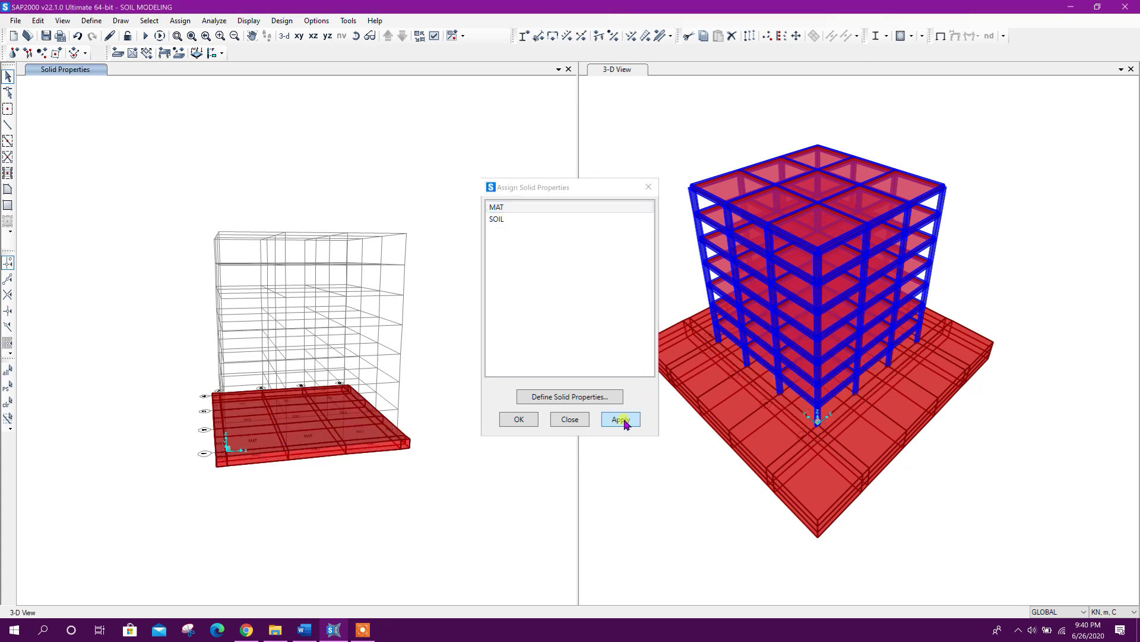
click(570, 419)
Set the full 3-D building view to show objects by colors of Sections
click(614, 117)
click(436, 36)
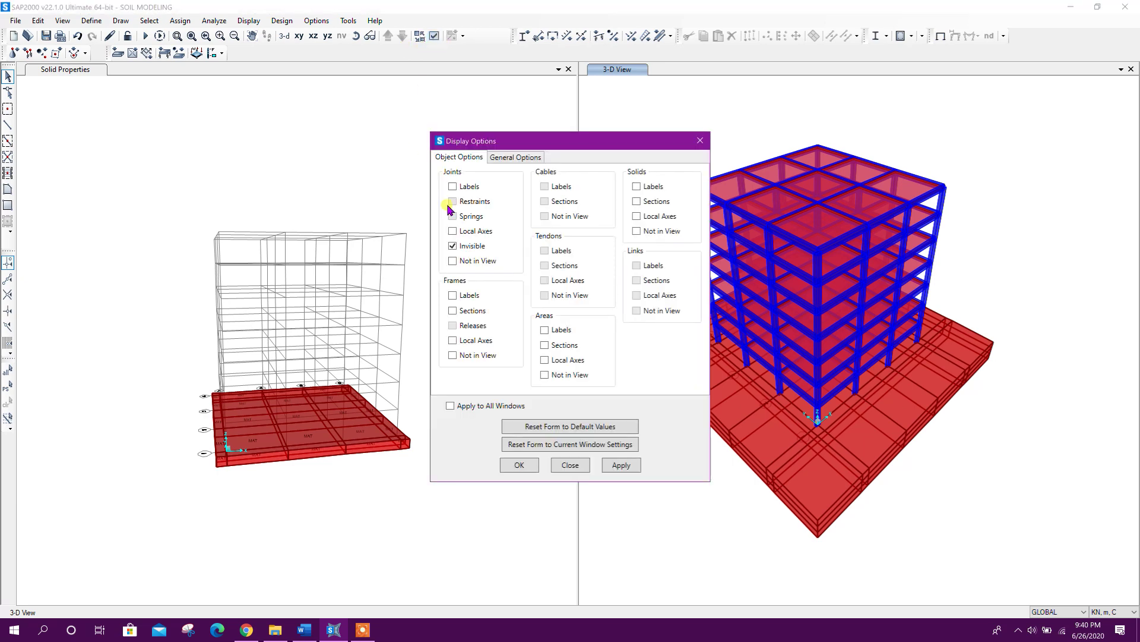
click(534, 158)
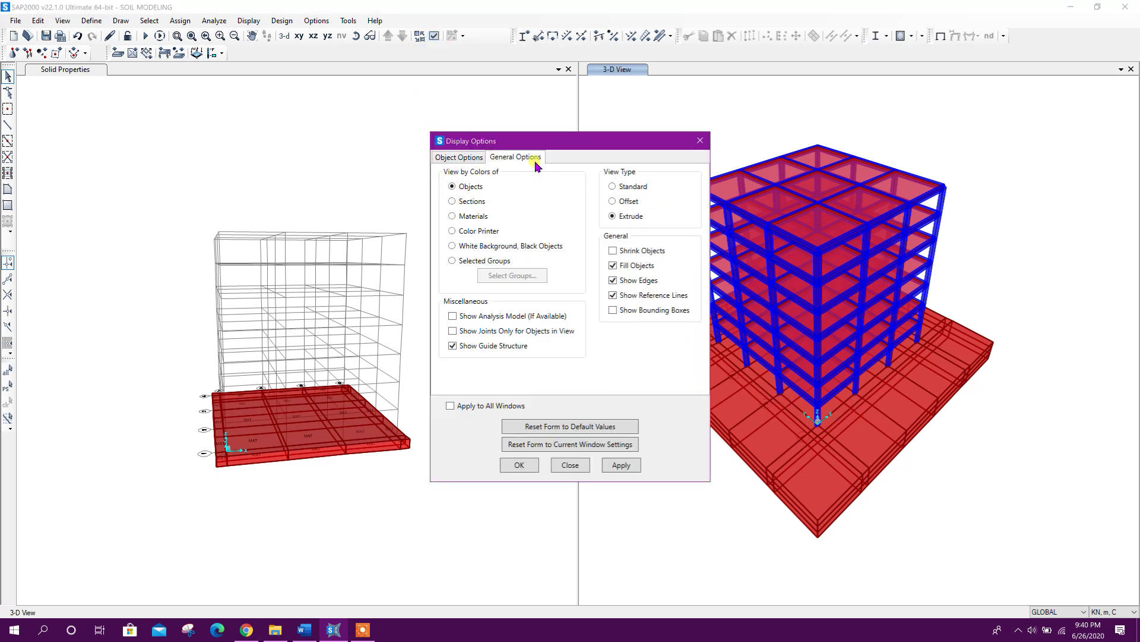
click(621, 465)
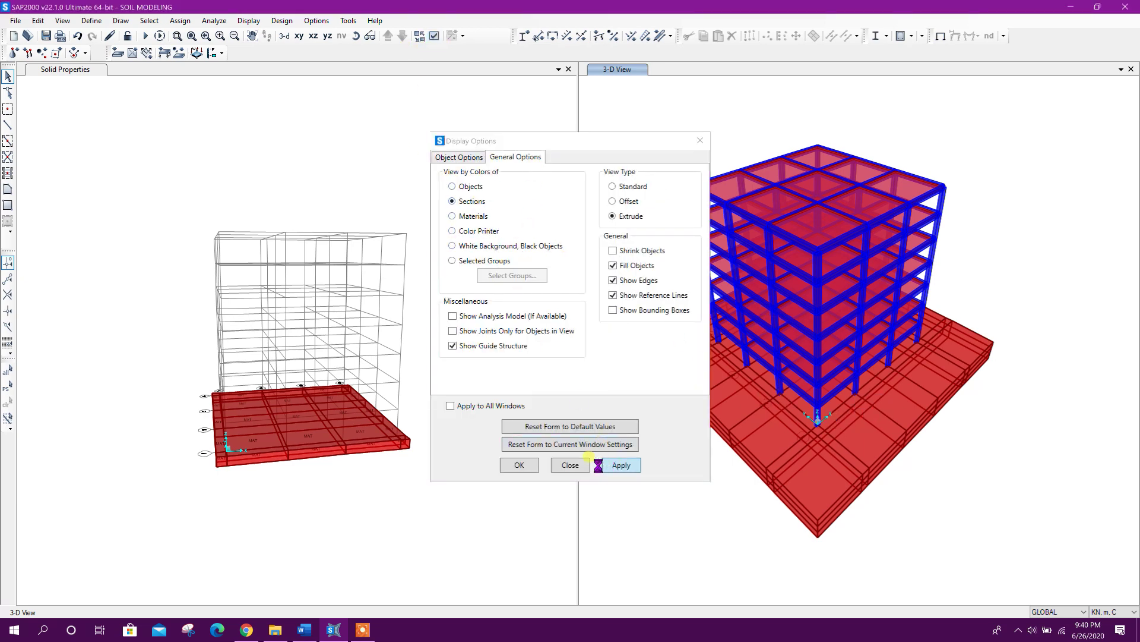
click(568, 466)
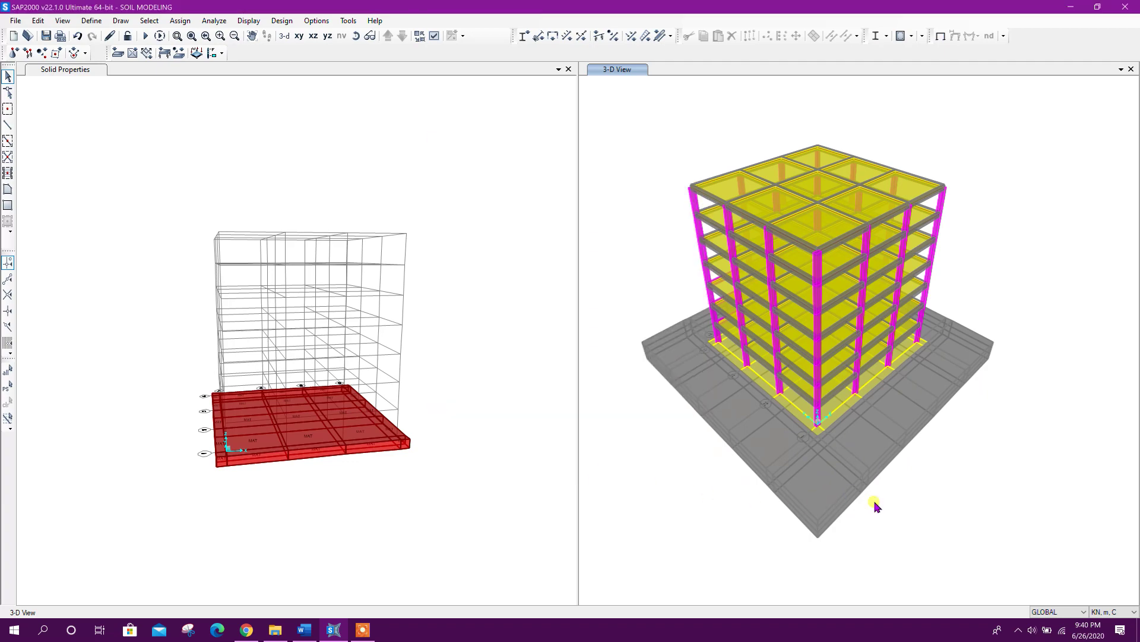
mouse_move(946, 549)
shift+middle_down()
mouse_move(880, 551)
mouse_move(851, 538)
mouse_move(934, 543)
mouse_move(759, 547)
mouse_move(854, 507)
shift+middle_up()
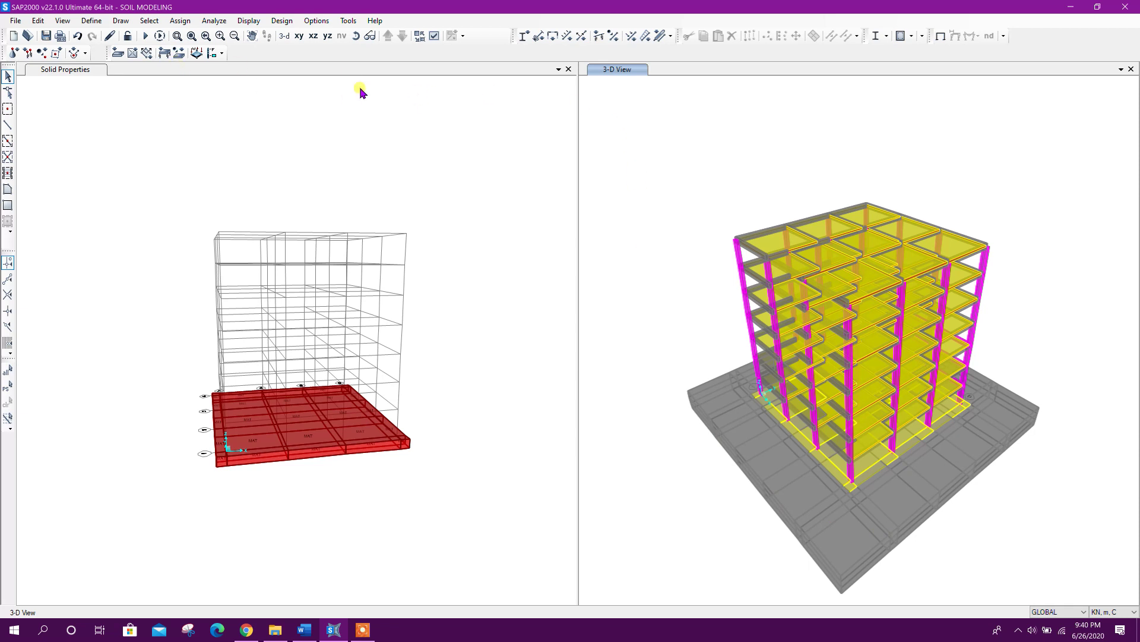
Change the display color of the MAT solid property to blue
click(92, 21)
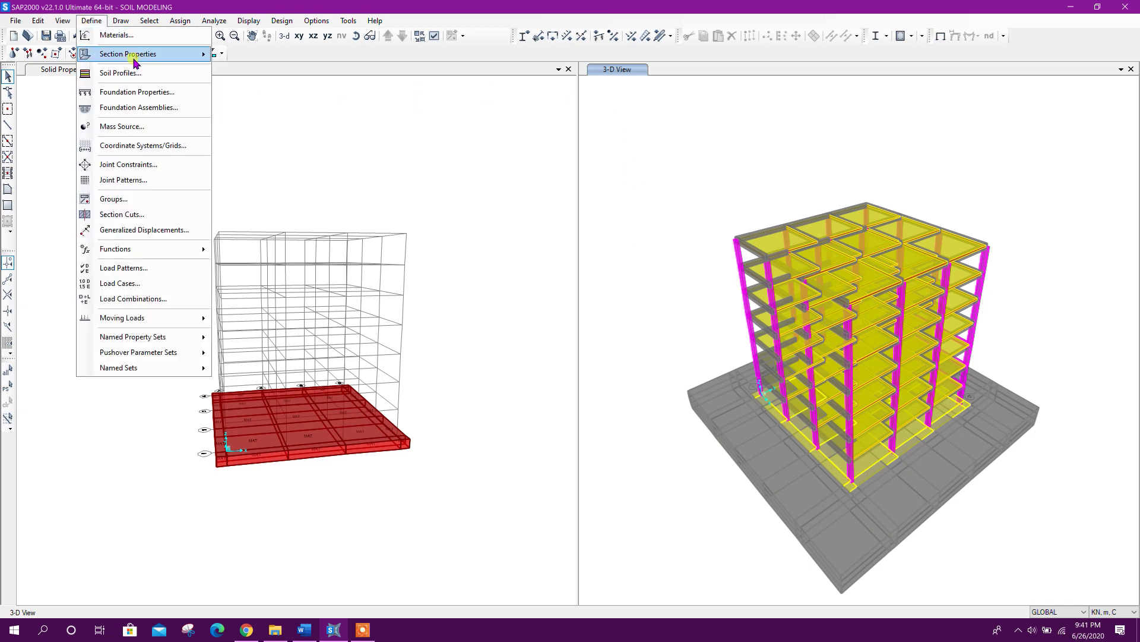
mouse_move(156, 54)
click(270, 124)
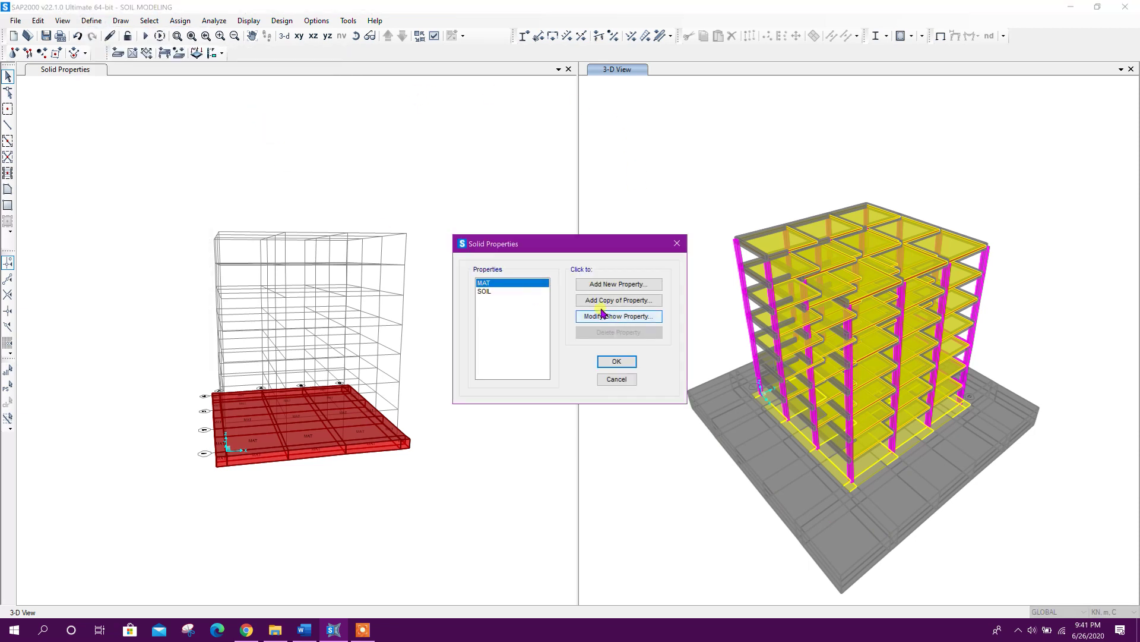
click(500, 292)
click(493, 283)
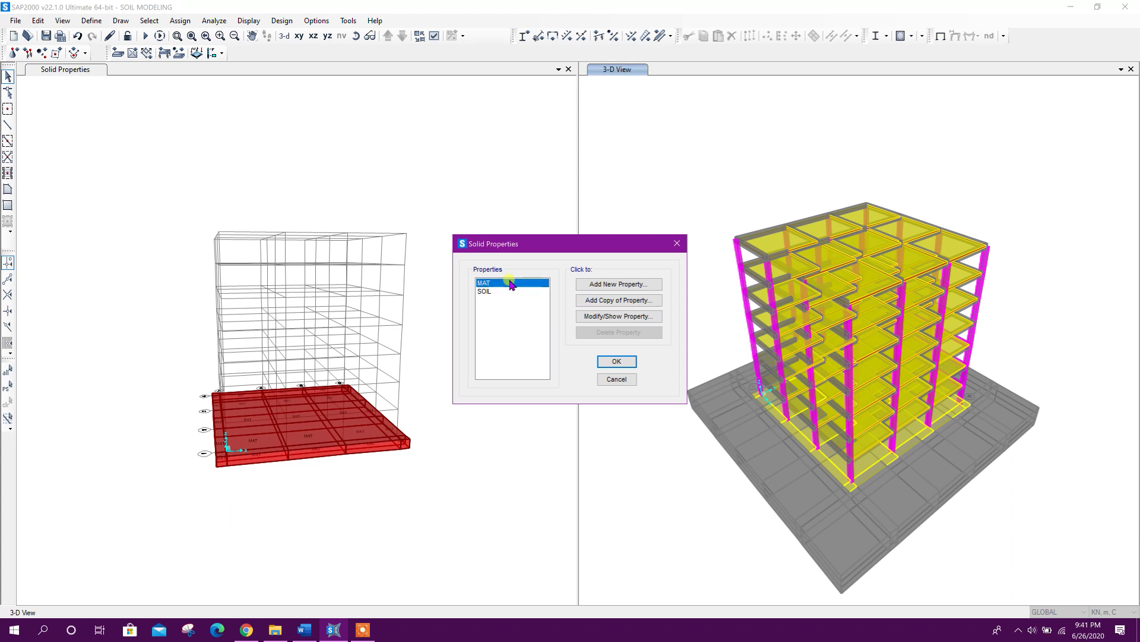
click(617, 316)
click(643, 260)
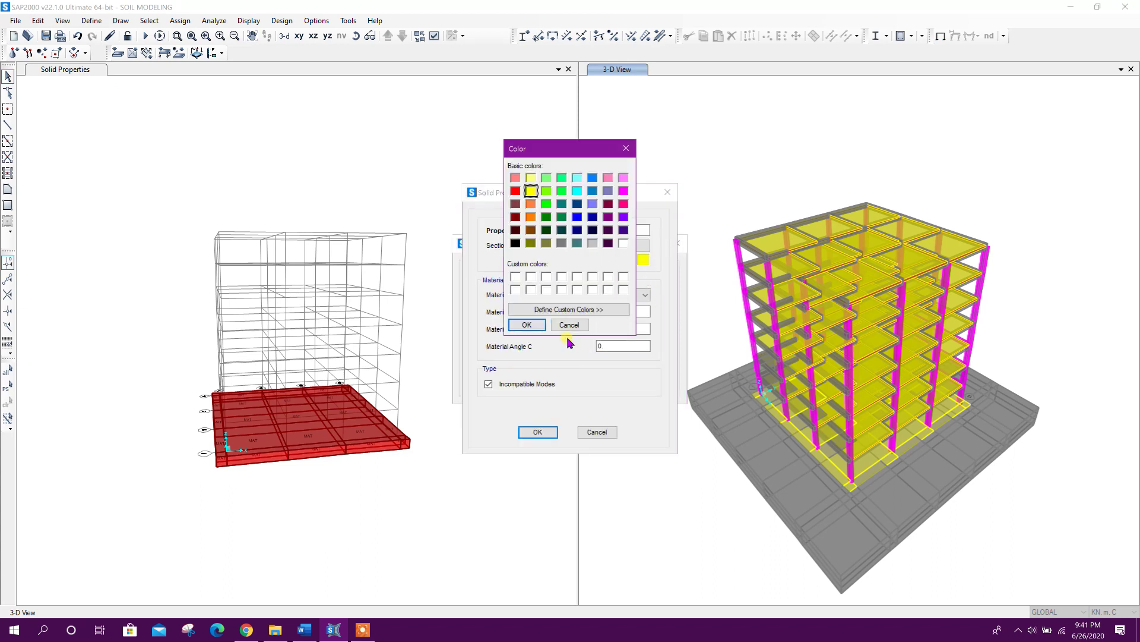
click(593, 180)
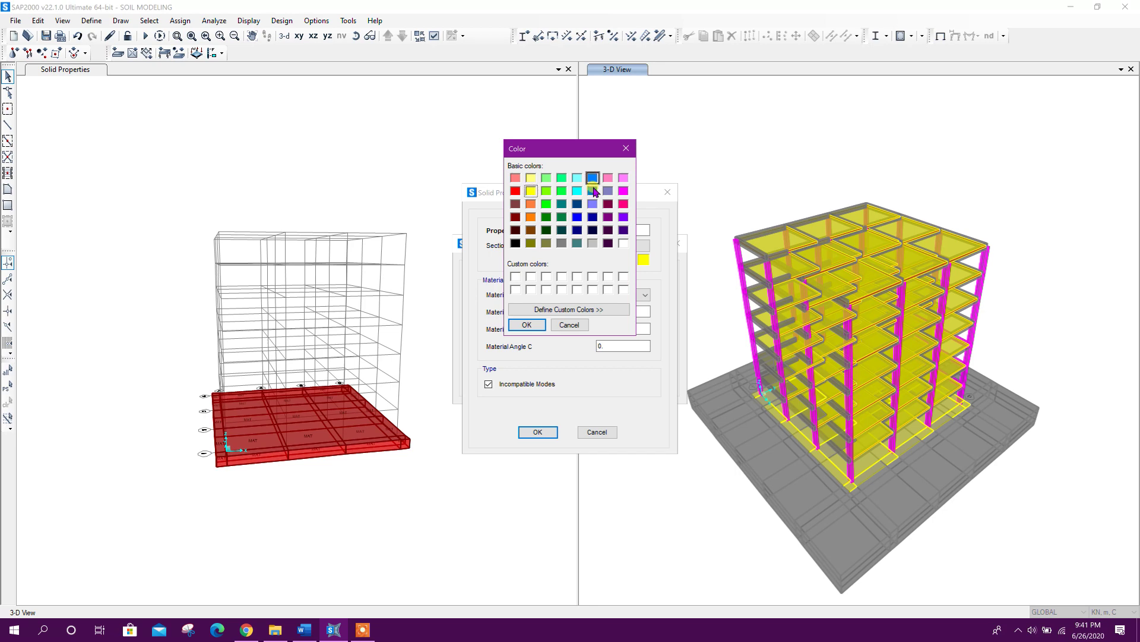
click(527, 327)
click(536, 433)
Change the display color of the SOIL solid property to orange and accept the solid property definitions
click(515, 291)
click(609, 317)
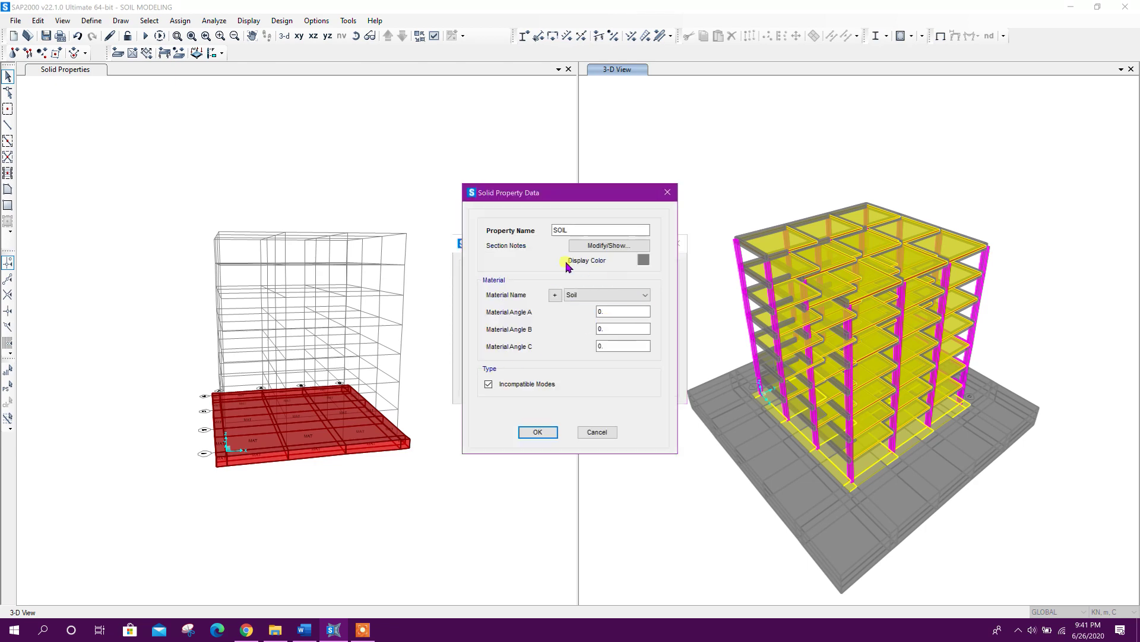
click(643, 260)
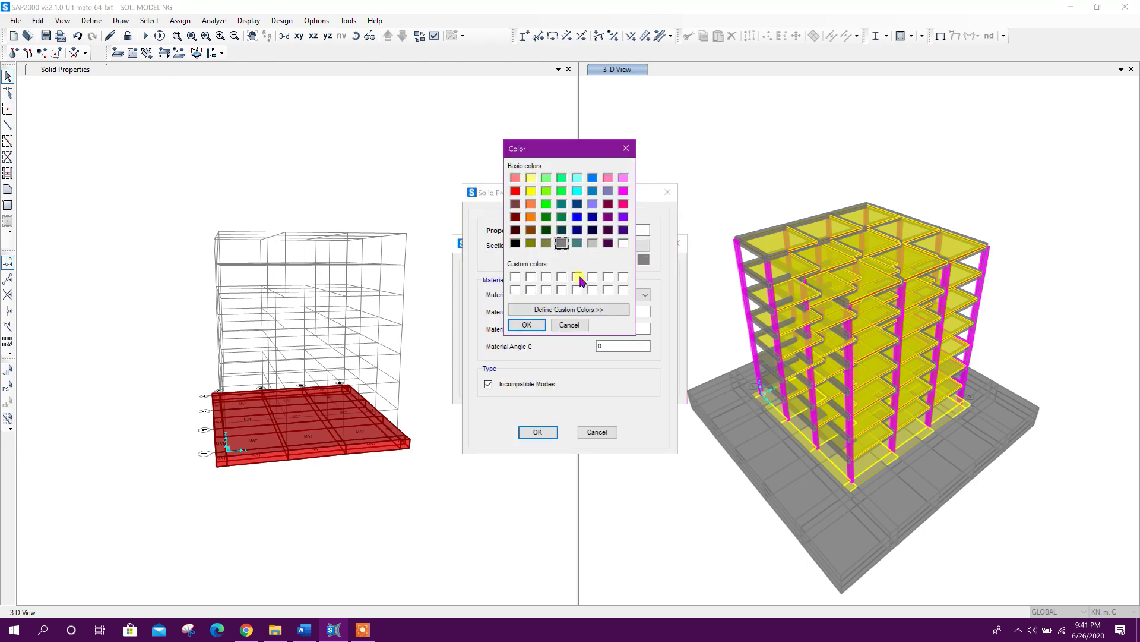
click(531, 216)
click(526, 324)
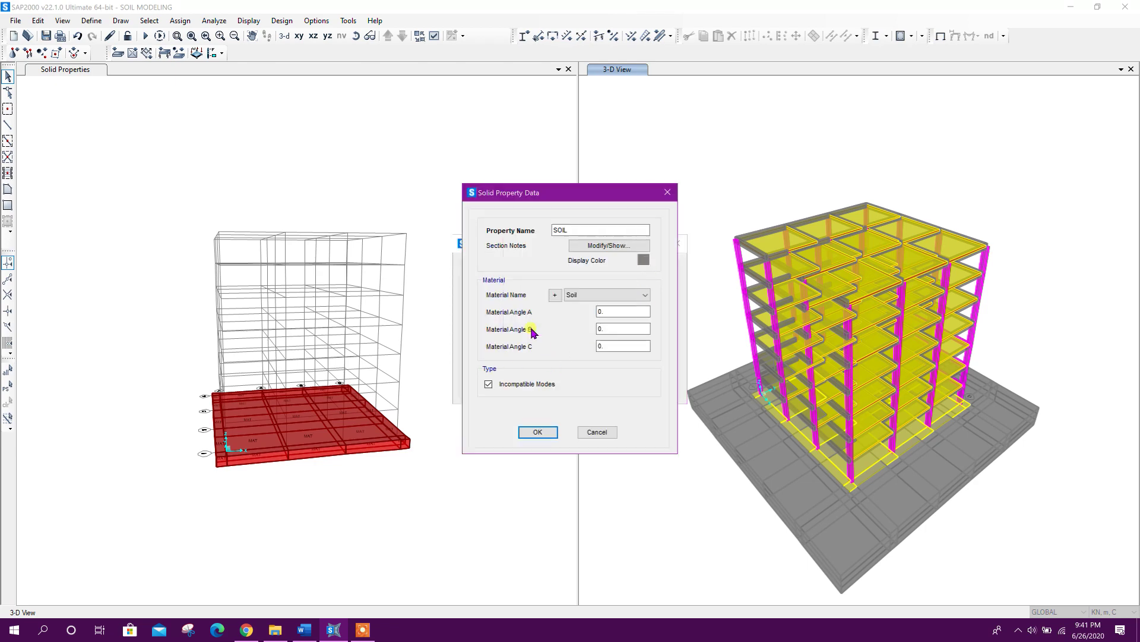
click(538, 432)
click(615, 364)
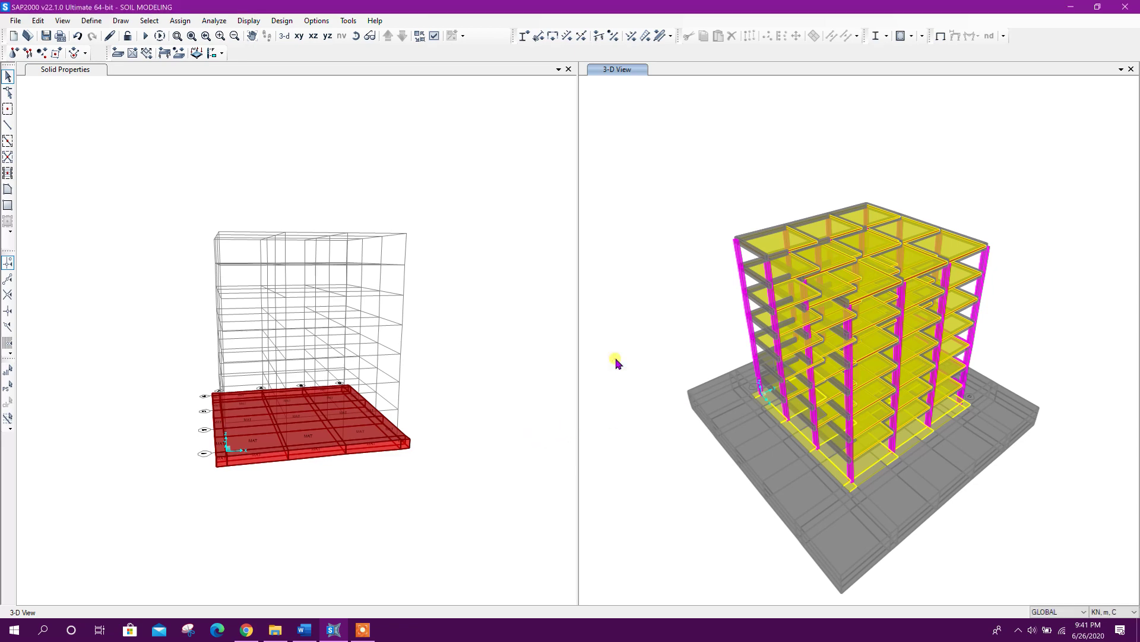
middle_drag(693, 317, 665, 248)
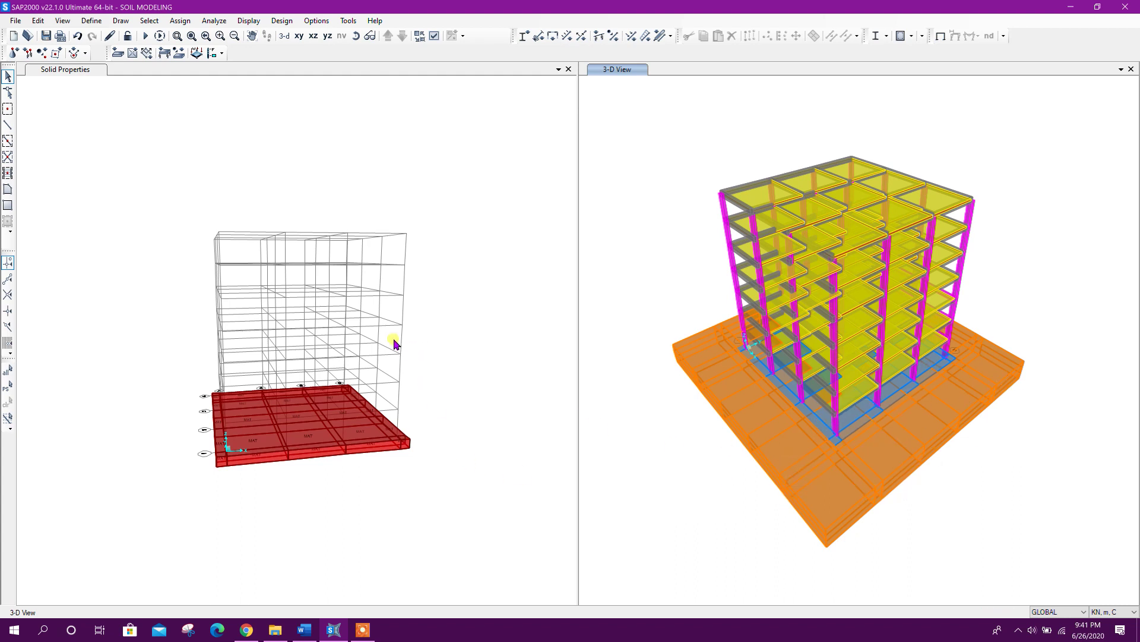
Show all objects again in the solid properties view and switch it to the X-Y plane at Z=0
click(277, 163)
right_click(295, 113)
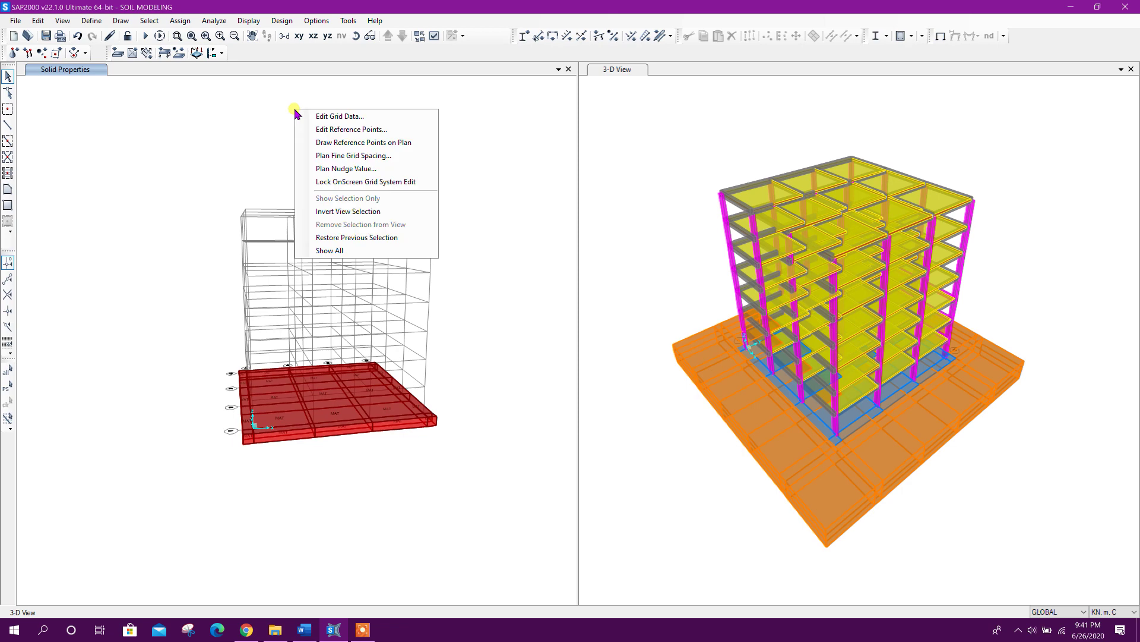
click(355, 252)
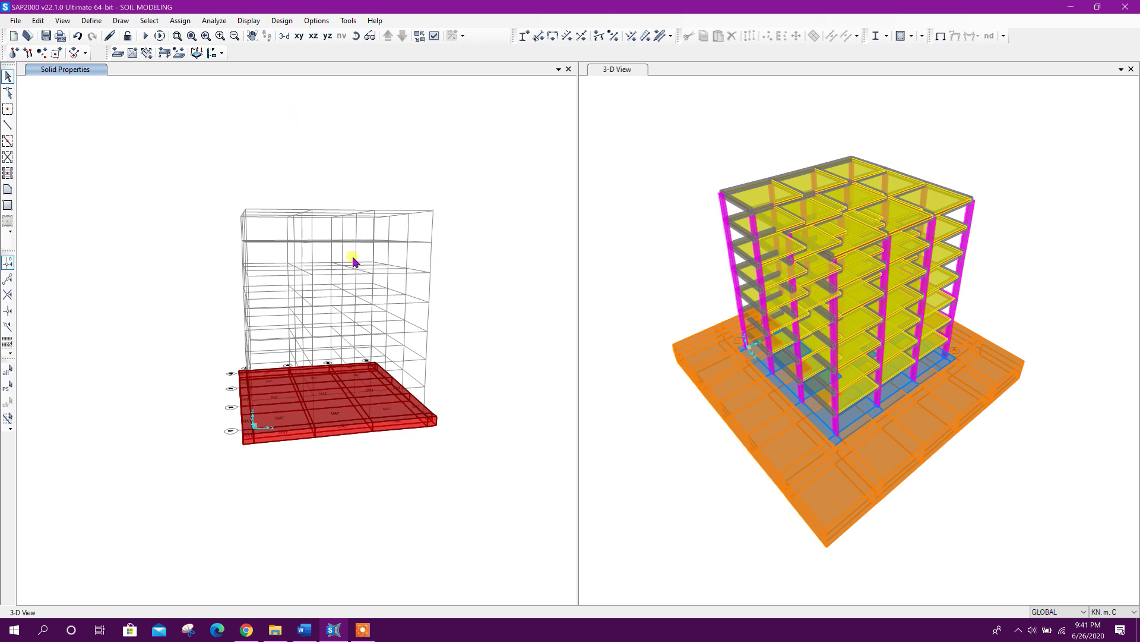
click(300, 36)
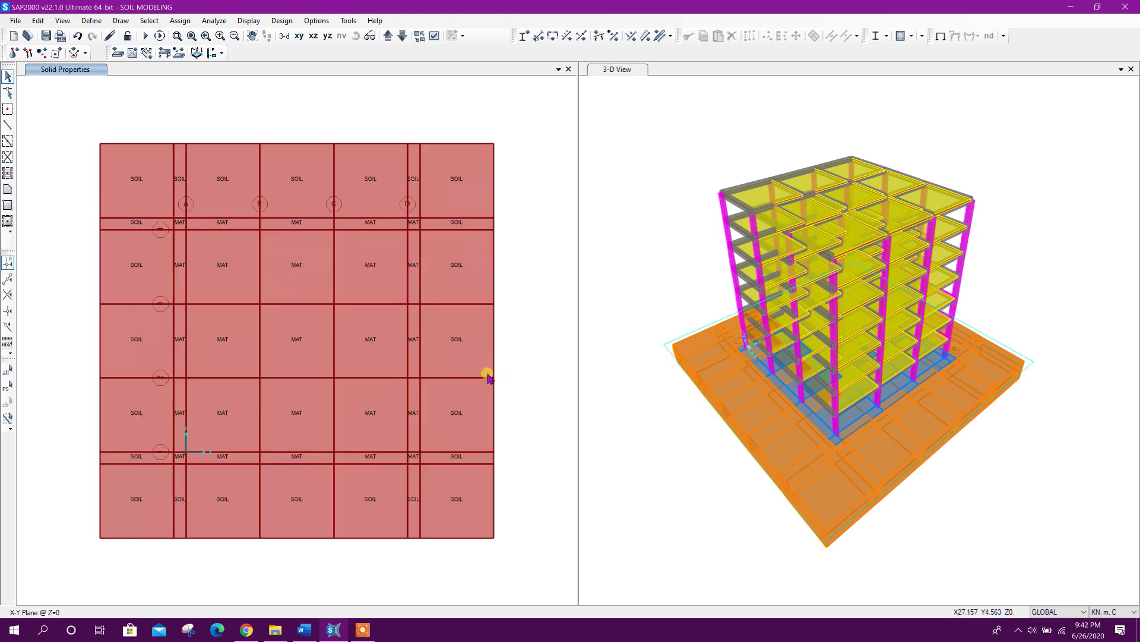
Add Constant X and Constant Y grid lines at the upper-left and lower-right corner points of the soil block
drag(82, 106, 131, 178)
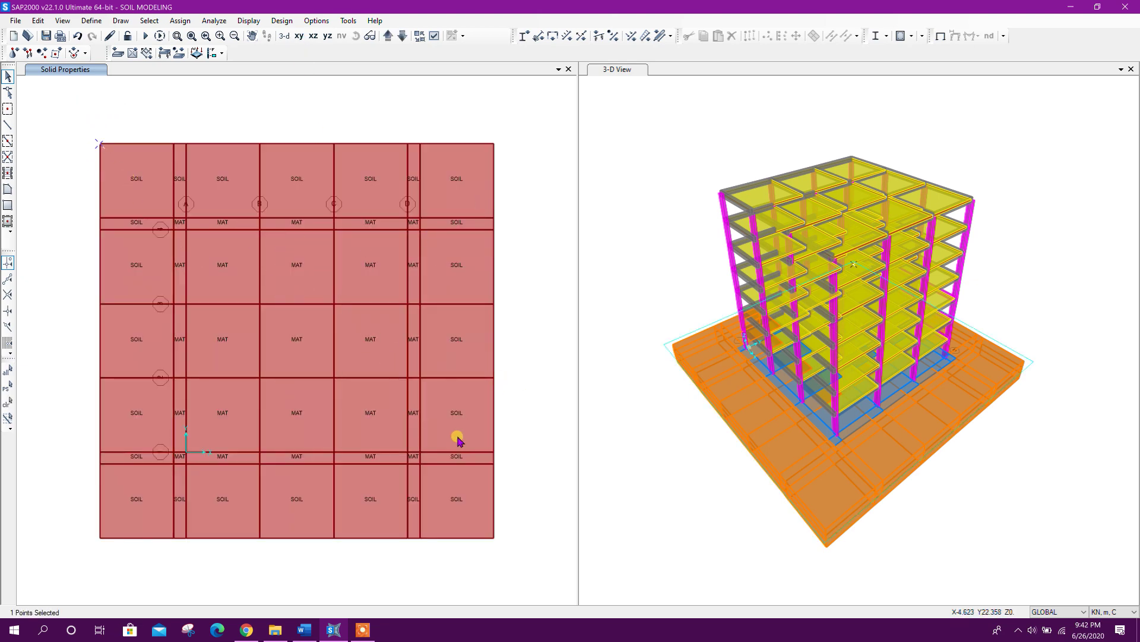
drag(478, 529, 541, 569)
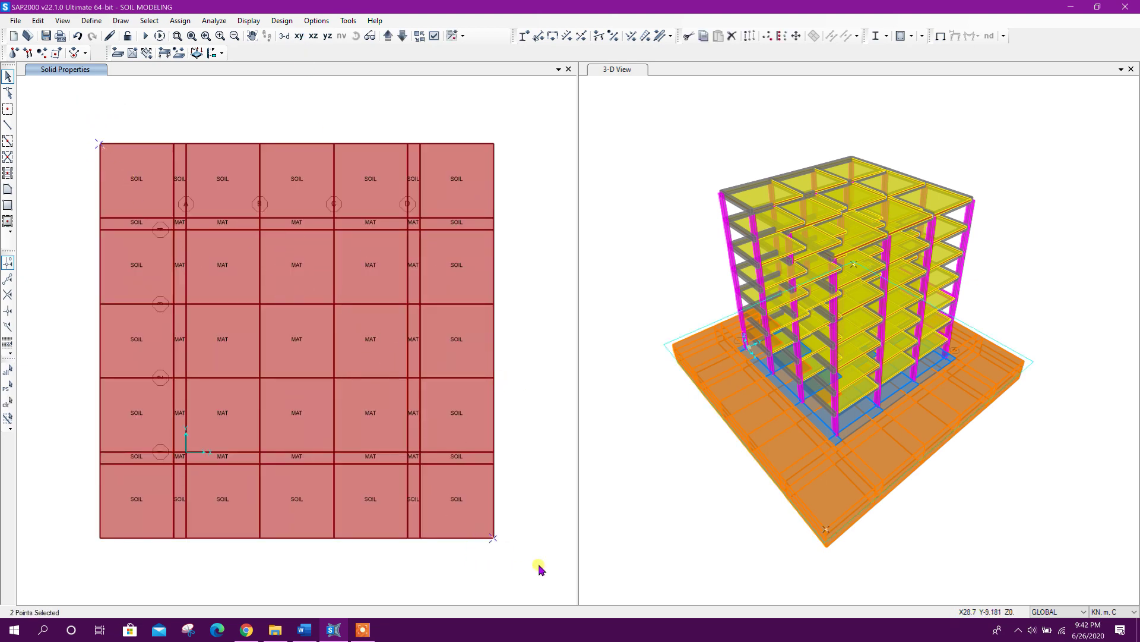
click(37, 20)
mouse_move(96, 220)
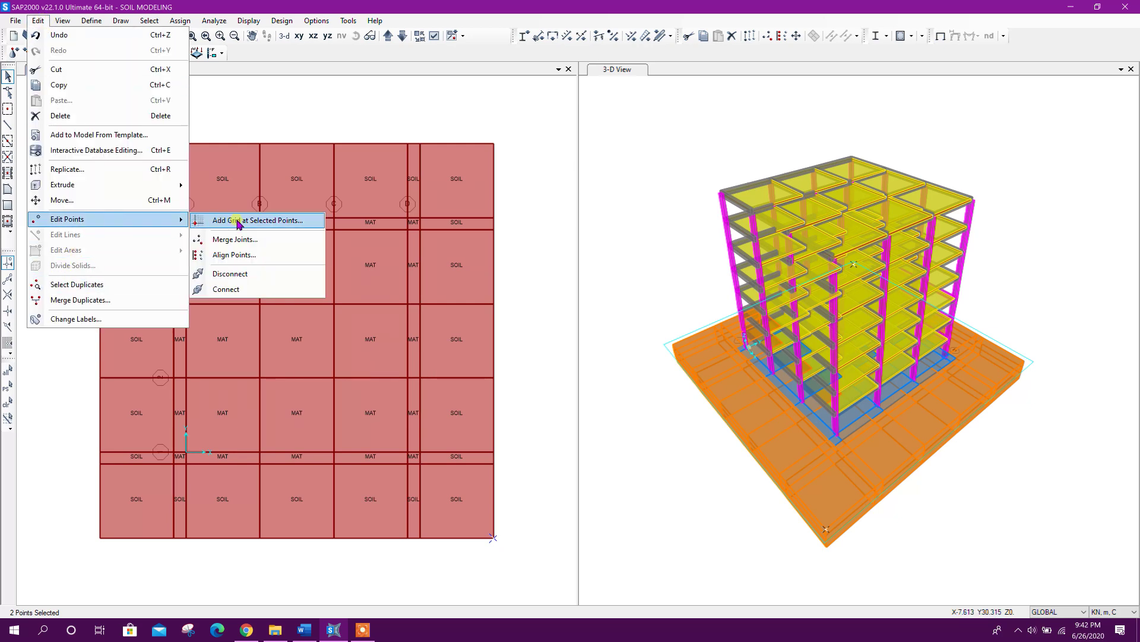
click(286, 221)
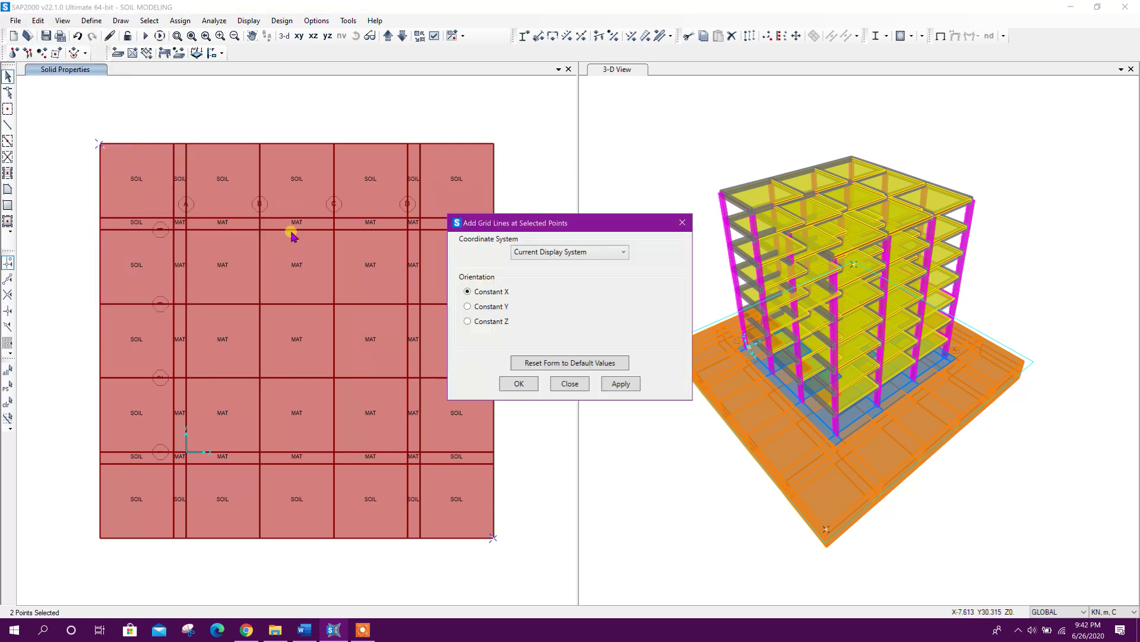
drag(594, 229, 825, 198)
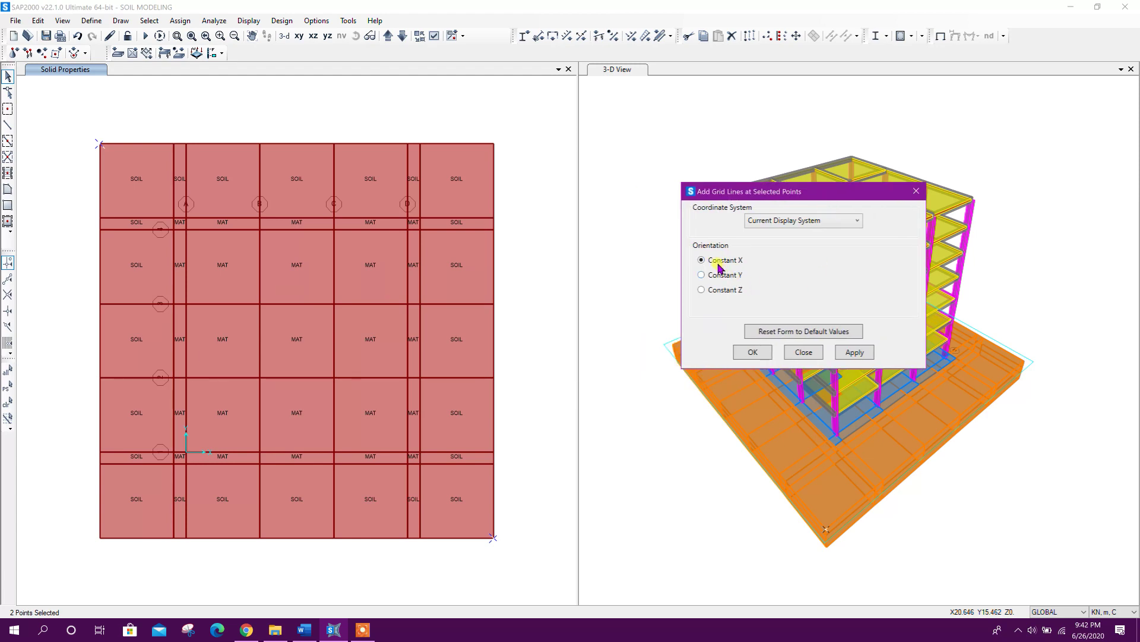
click(851, 355)
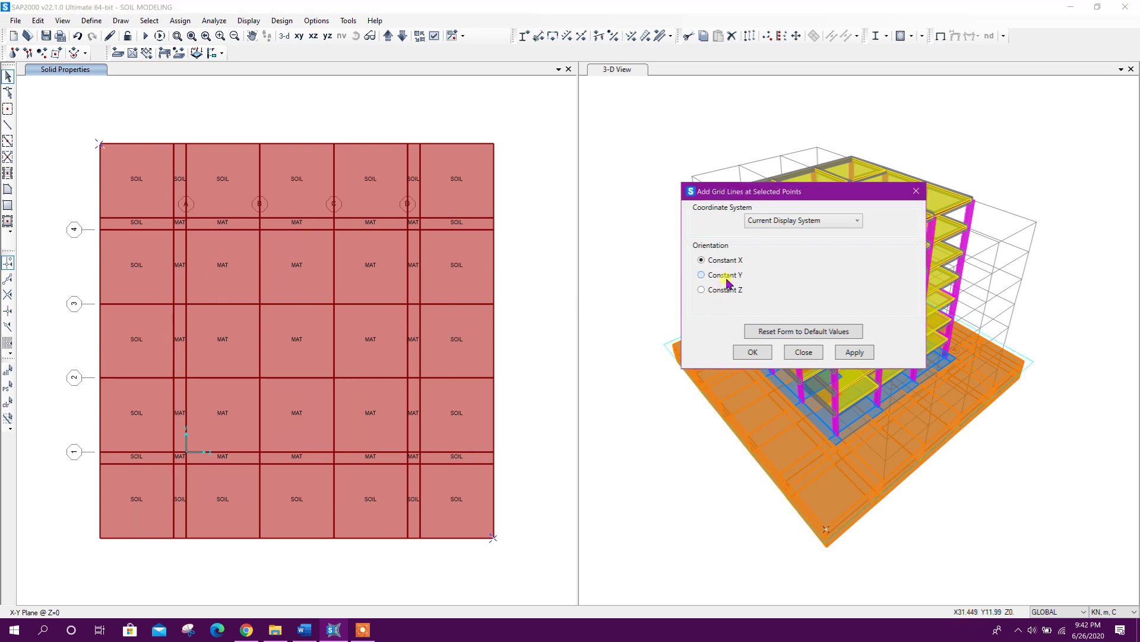
click(855, 353)
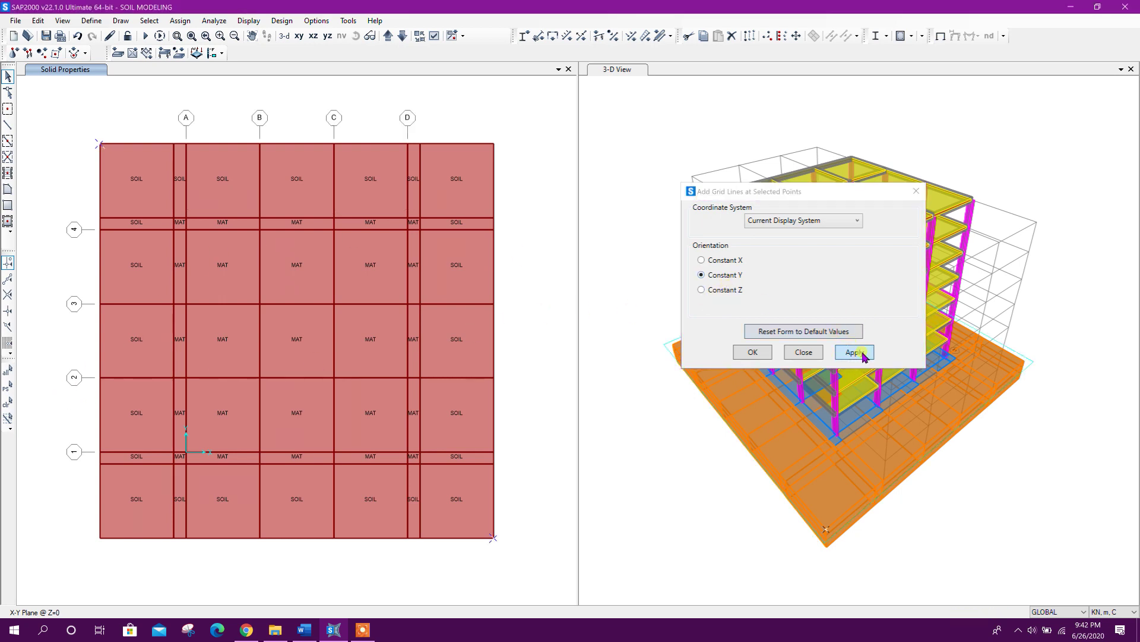
click(802, 352)
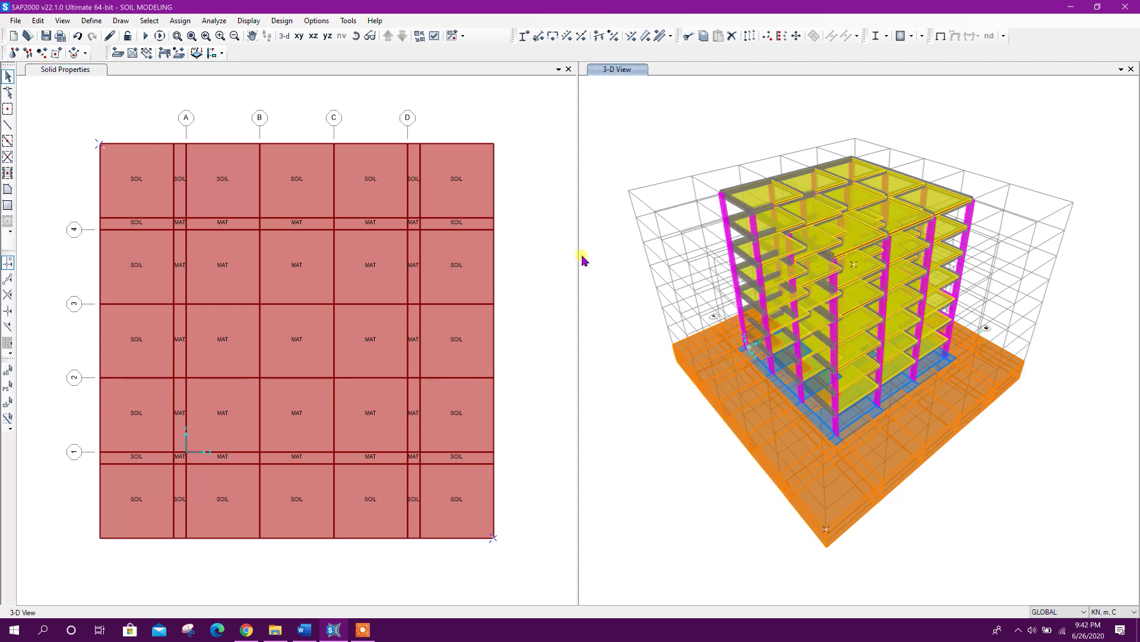
Open the GLOBAL grid system data and label the X grid lines at -7 m and 25 m as A' and D'
right_click(532, 131)
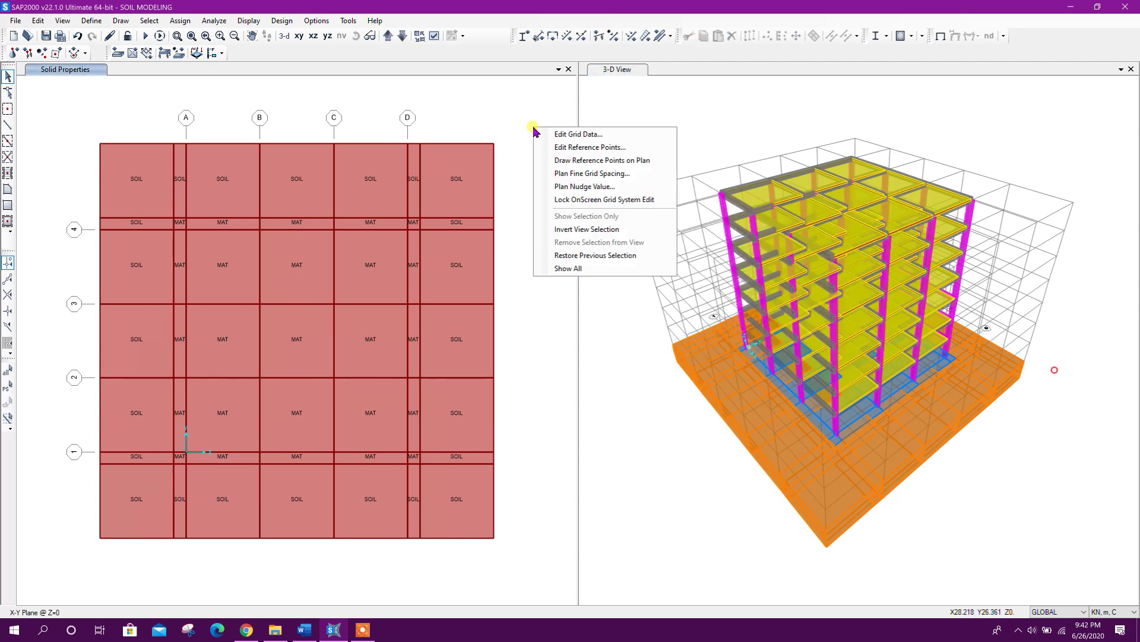
click(611, 134)
drag(543, 237, 799, 198)
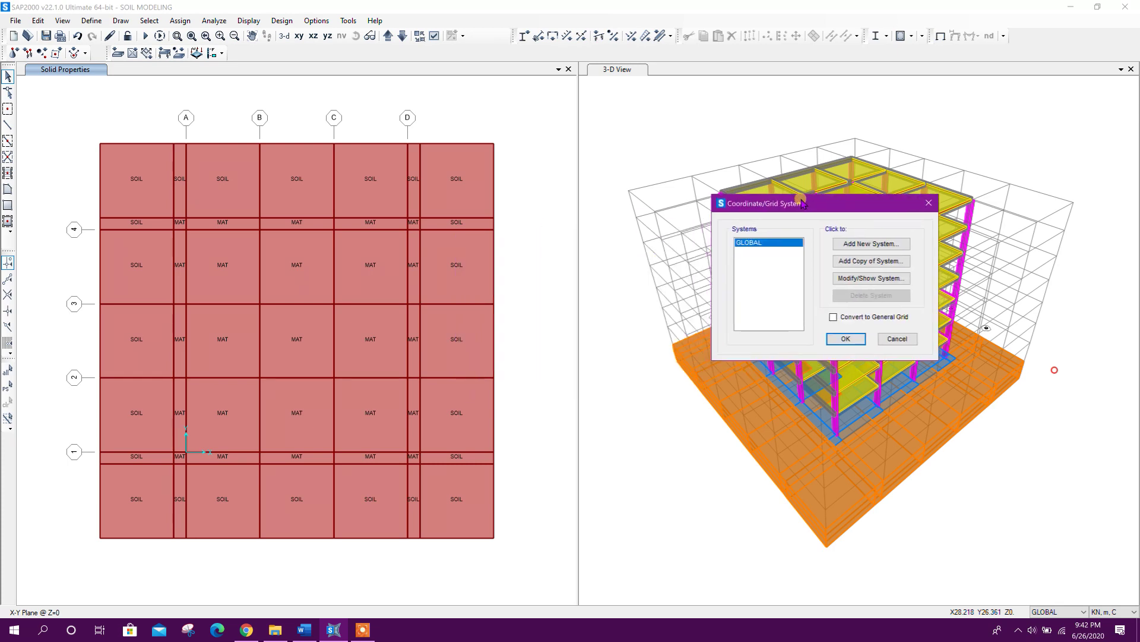
click(871, 278)
drag(570, 114, 802, 131)
click(617, 219)
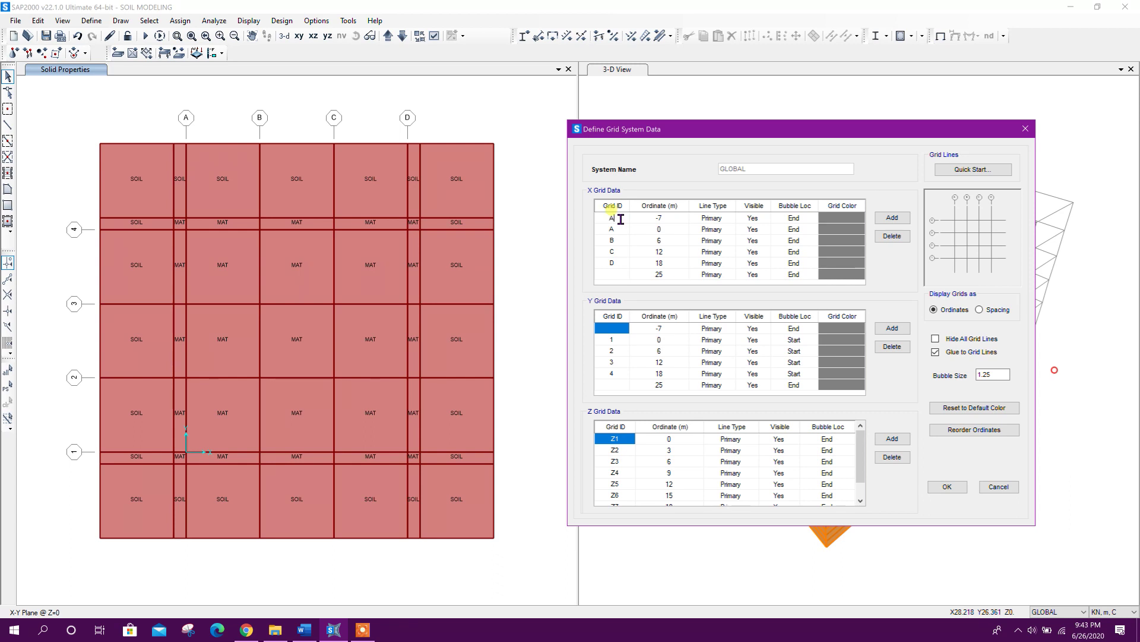
click(620, 275)
text(D')
Label the Y grid lines at ordinates -7 m and 25 m as 1' and 4'
click(619, 329)
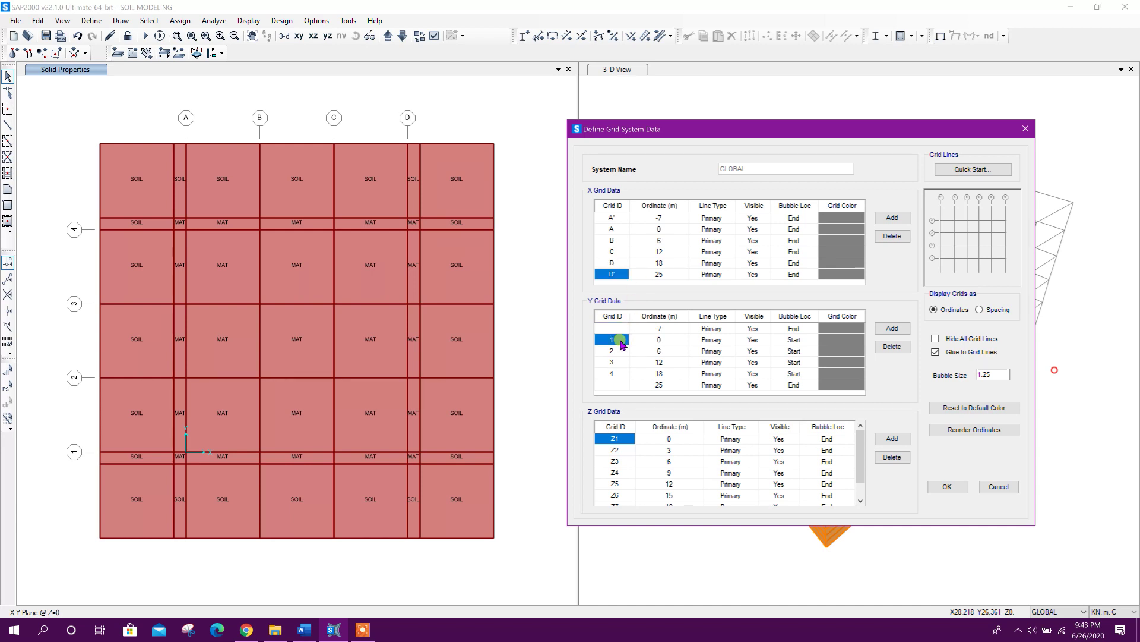
text(1')
click(618, 385)
text(4)
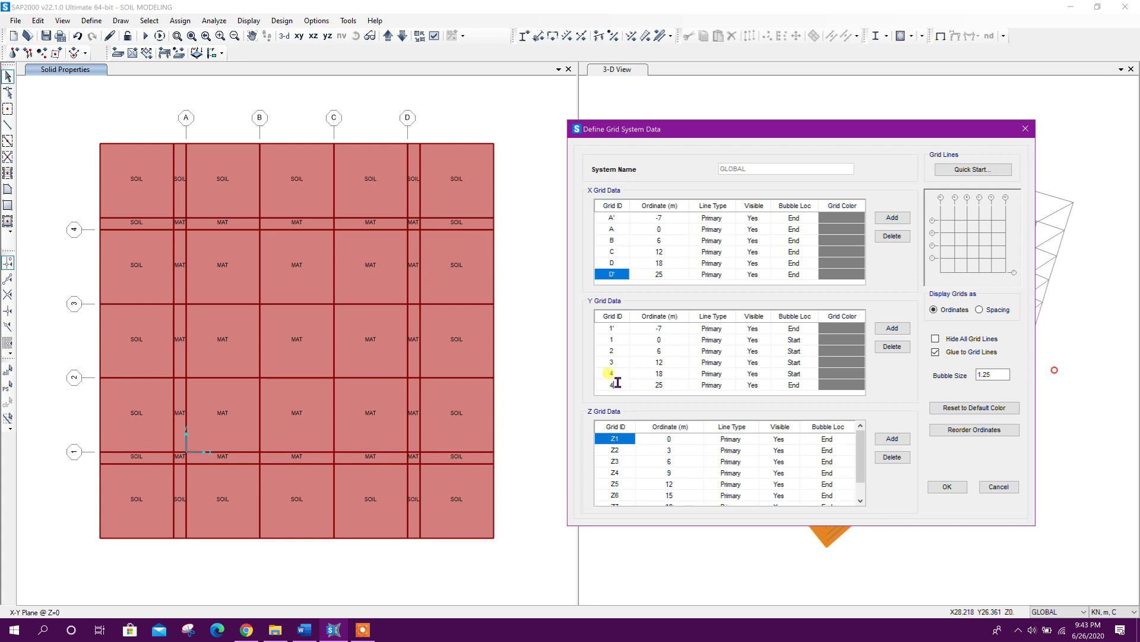
text(')
click(625, 373)
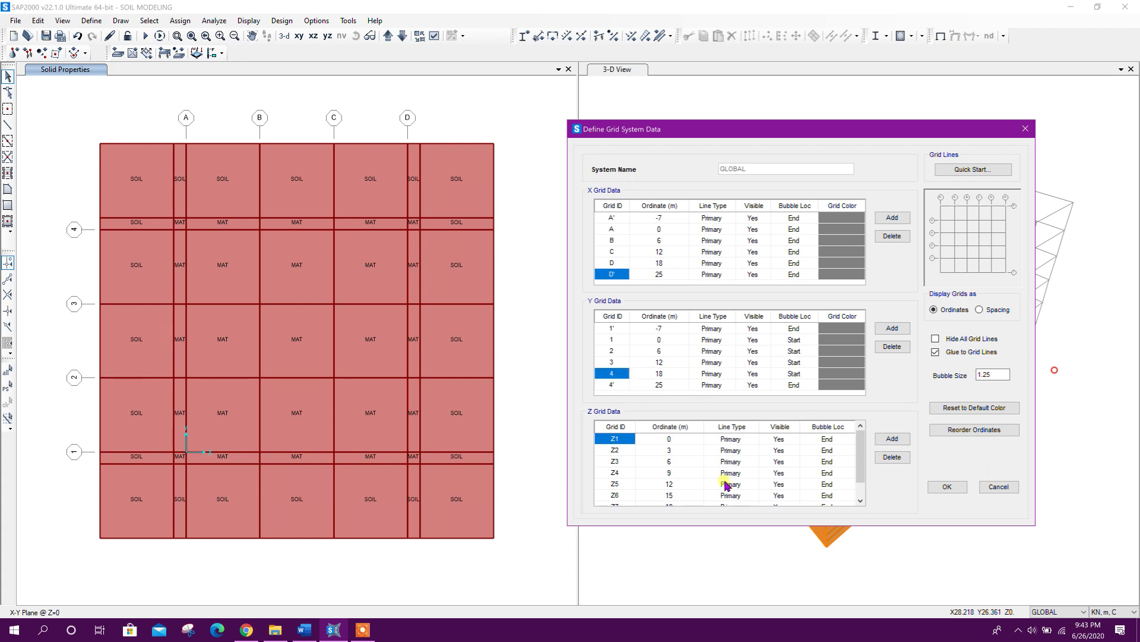
Add Z grid line Z9 at ordinate -3 m and accept the grid system changes
scroll(726, 485, down, 1)
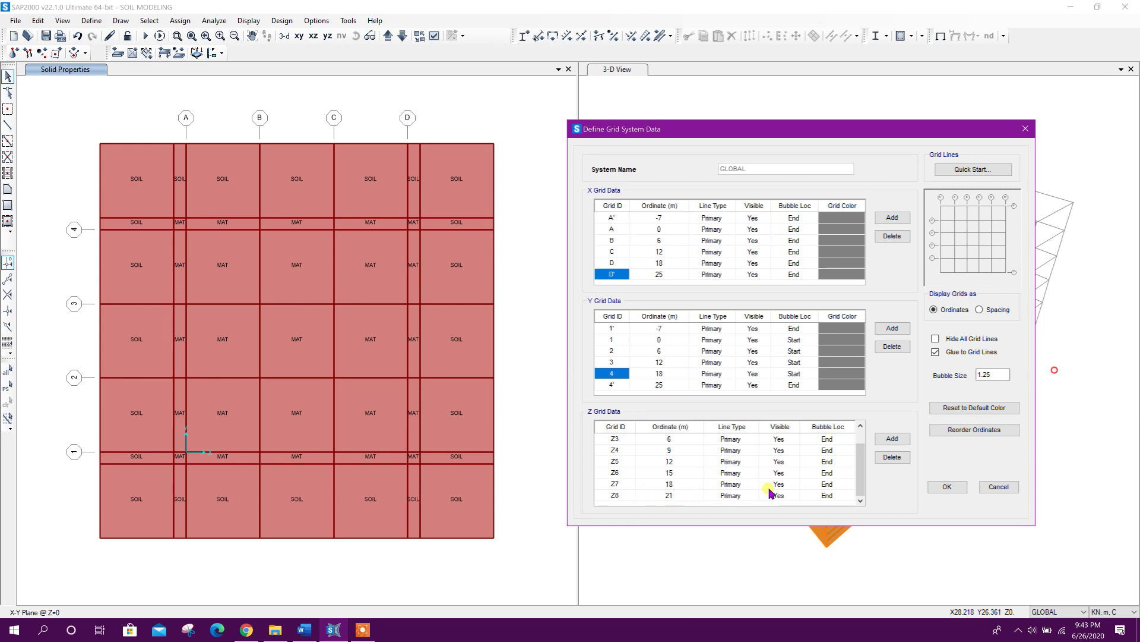
scroll(673, 475, up, 1)
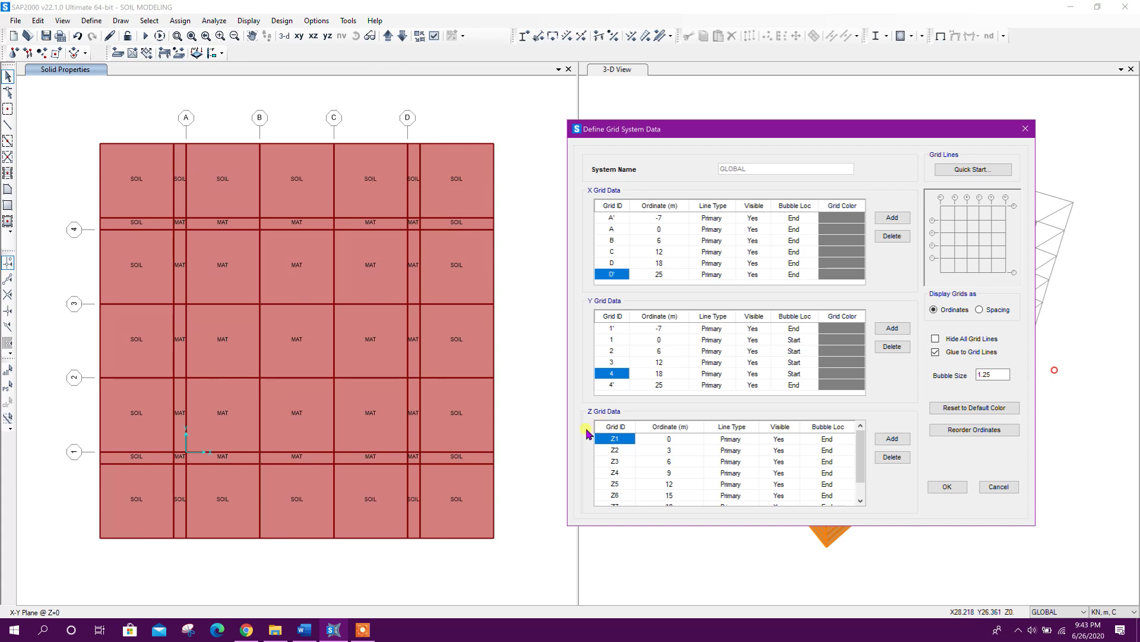
drag(645, 133, 659, 125)
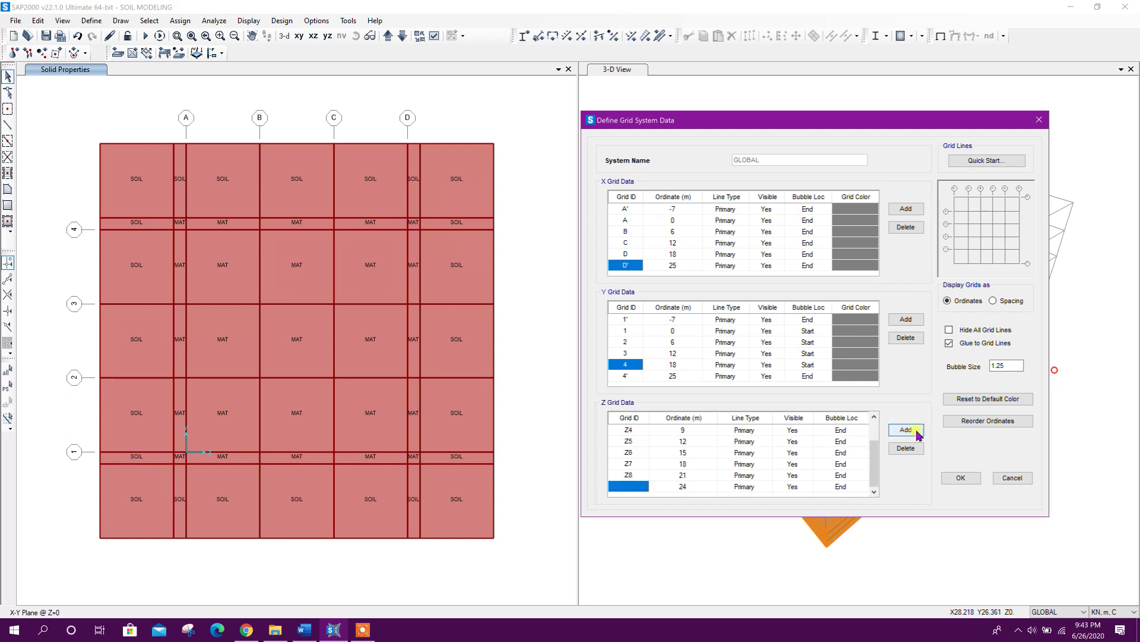
click(630, 486)
click(683, 486)
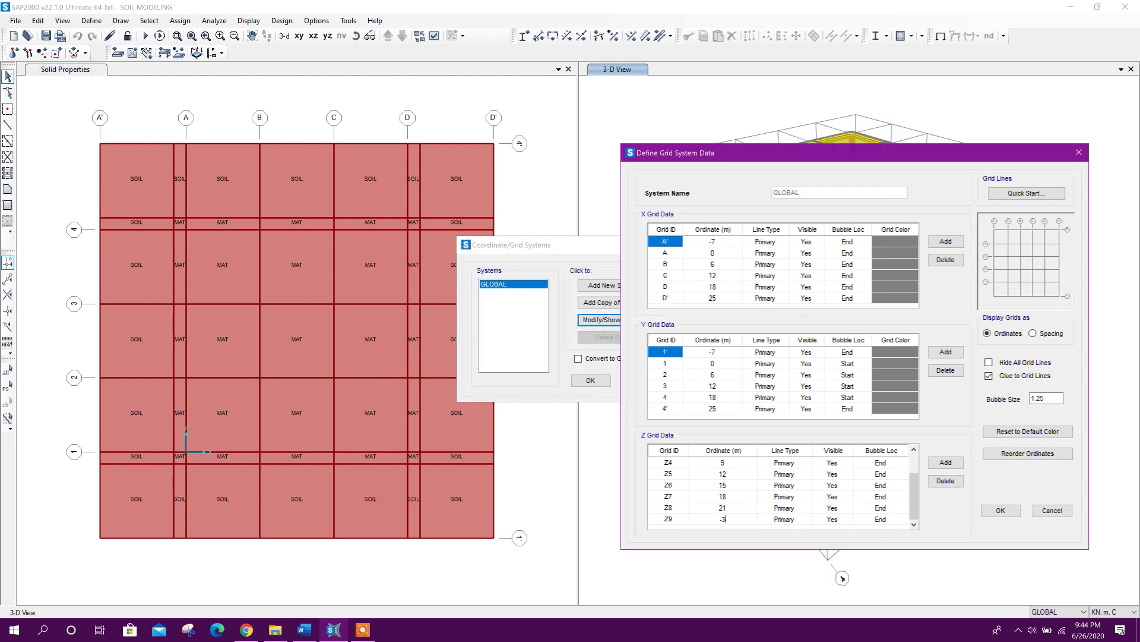
click(724, 518)
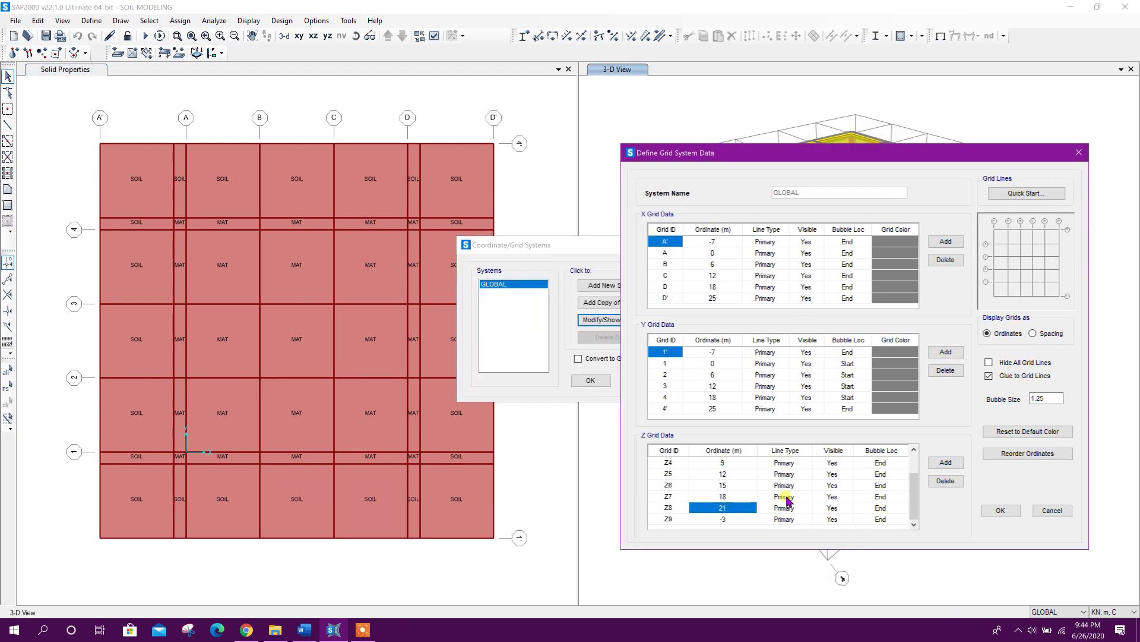
click(1001, 510)
click(590, 380)
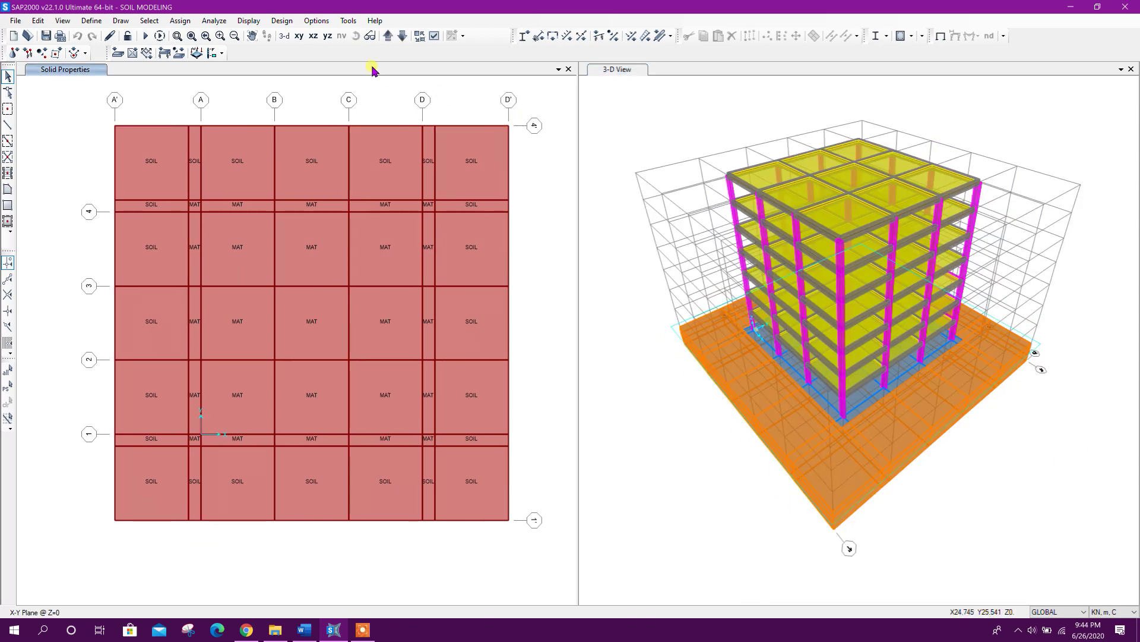
Select the soil joints between the two outer edges on the Y-Z plane at X=25 and open the joint restraints assignment
click(327, 36)
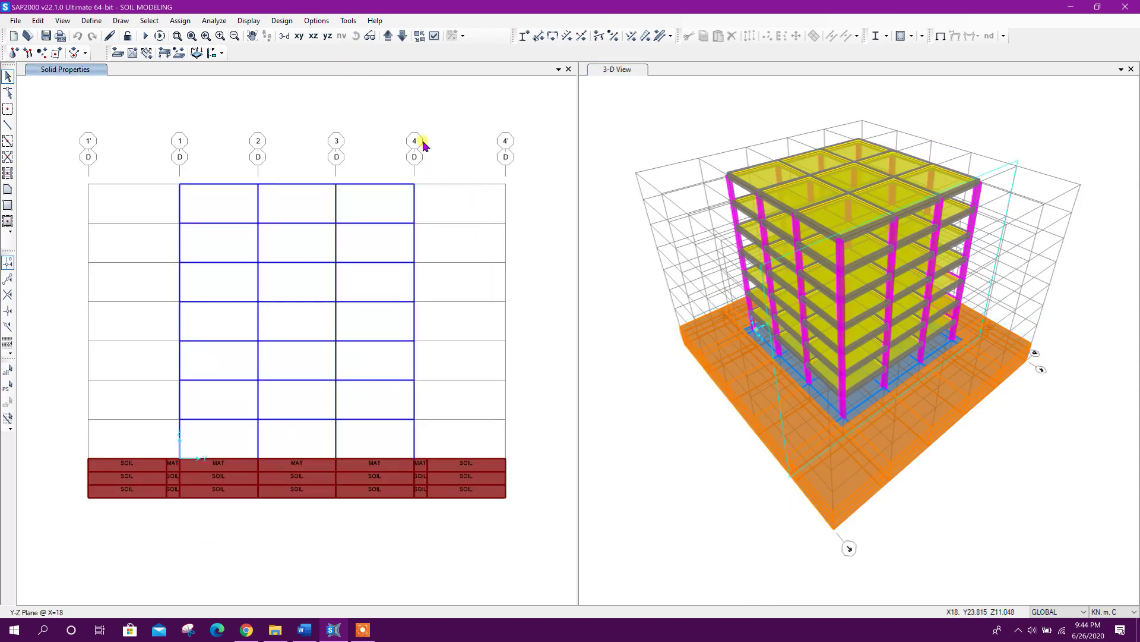
click(388, 36)
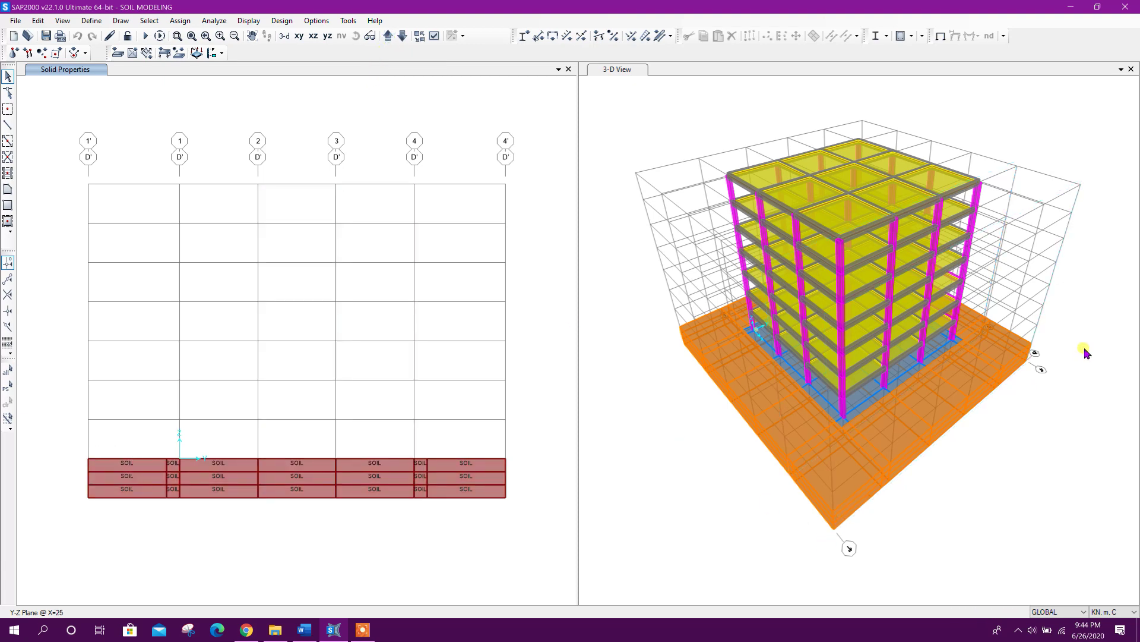
drag(118, 448, 493, 542)
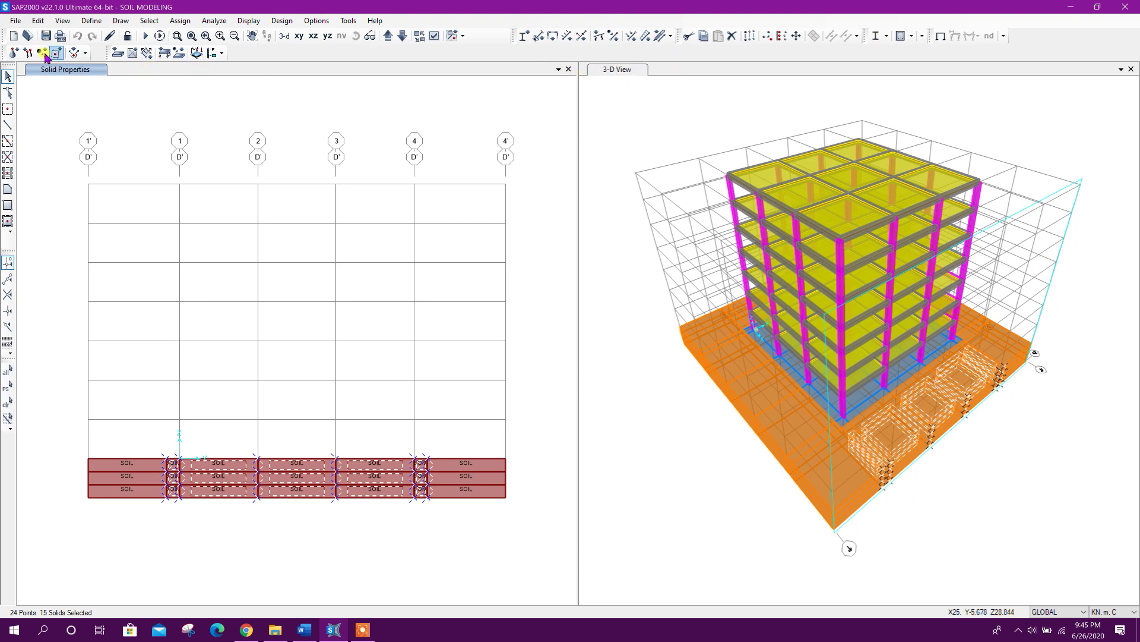
click(14, 53)
drag(527, 236, 598, 168)
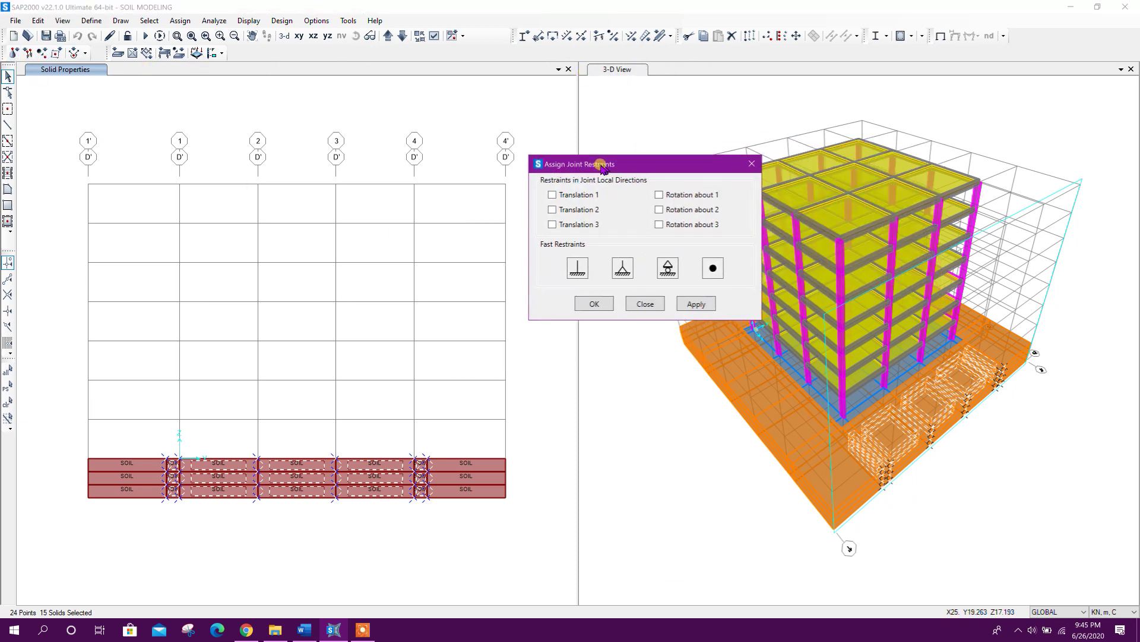
drag(645, 169, 538, 254)
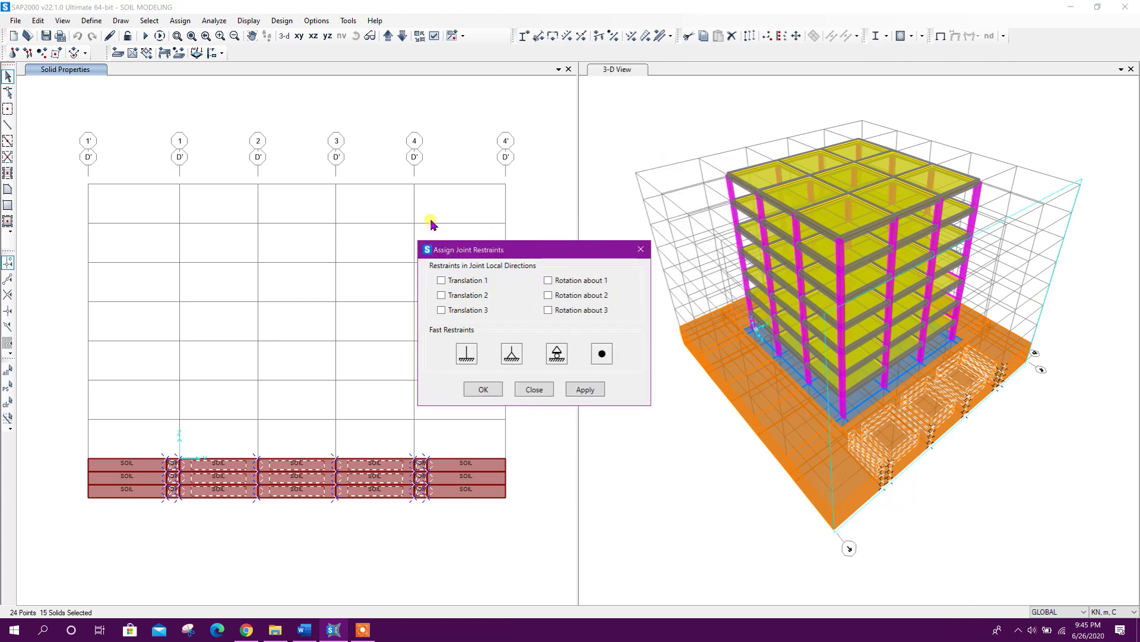
click(216, 132)
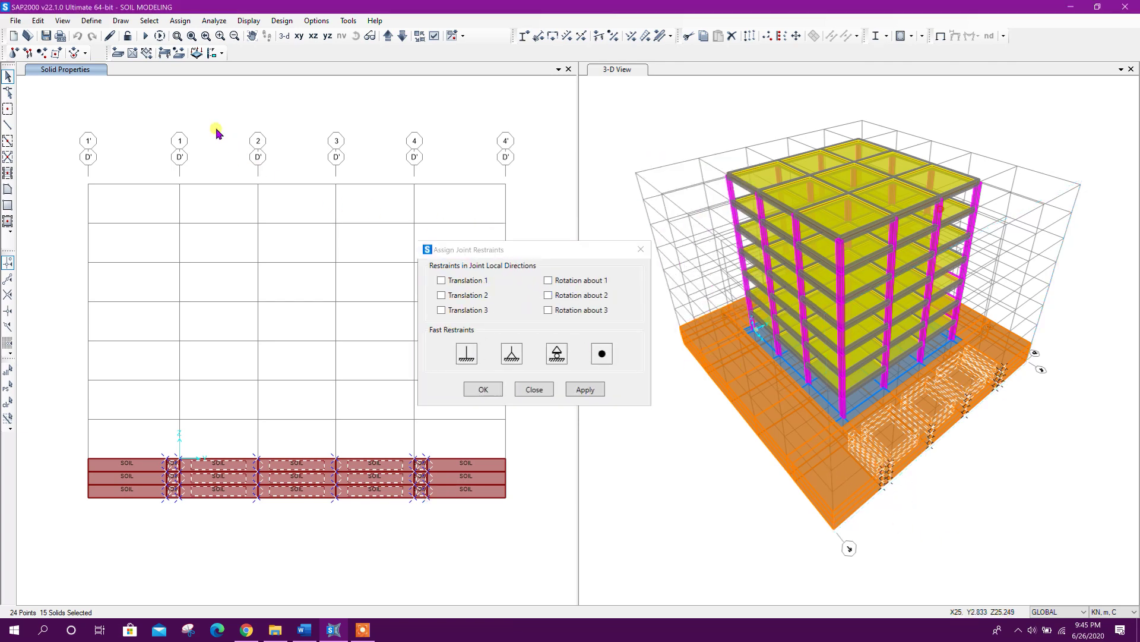
Add the corresponding soil joints on the X=-7 plane to the selection and restrain all selected joints in Translation 1 only
click(402, 37)
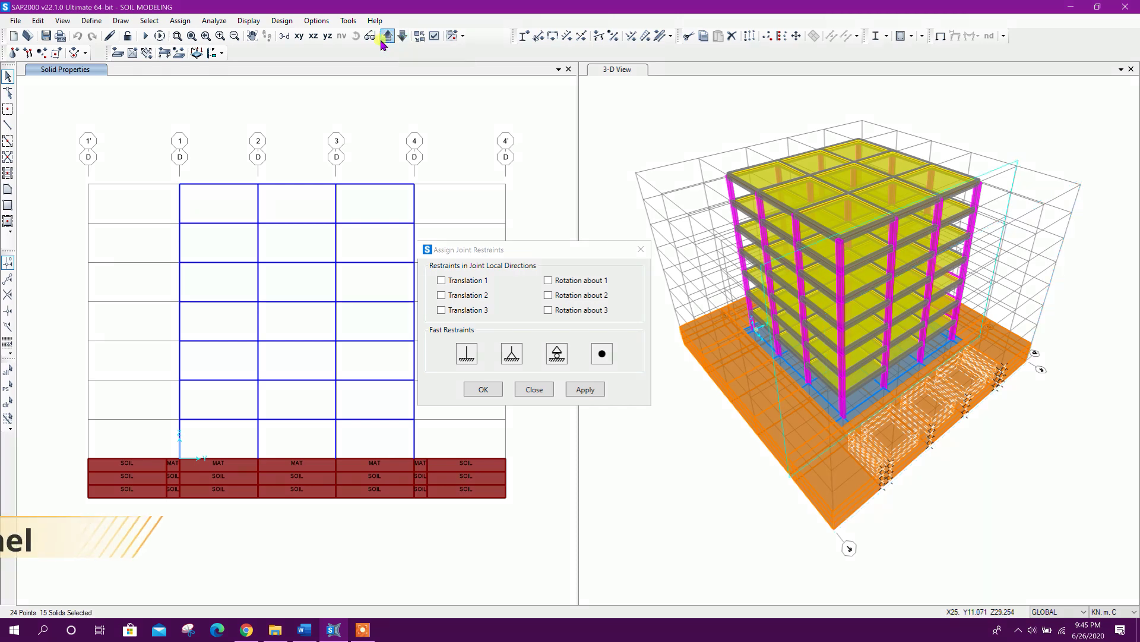
click(386, 36)
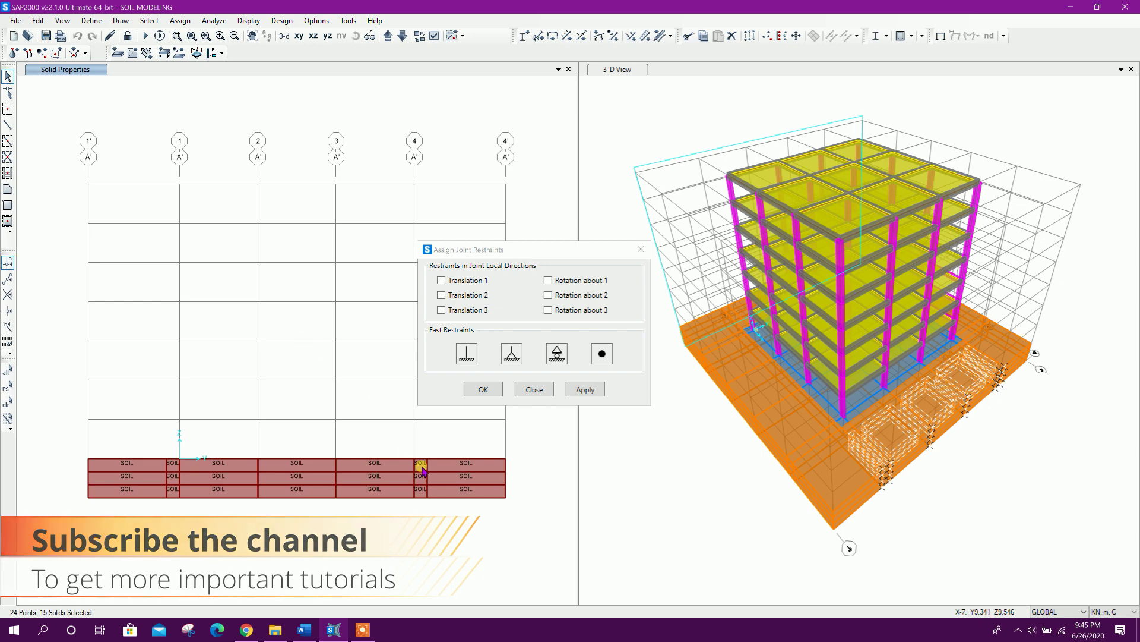
drag(156, 444, 443, 517)
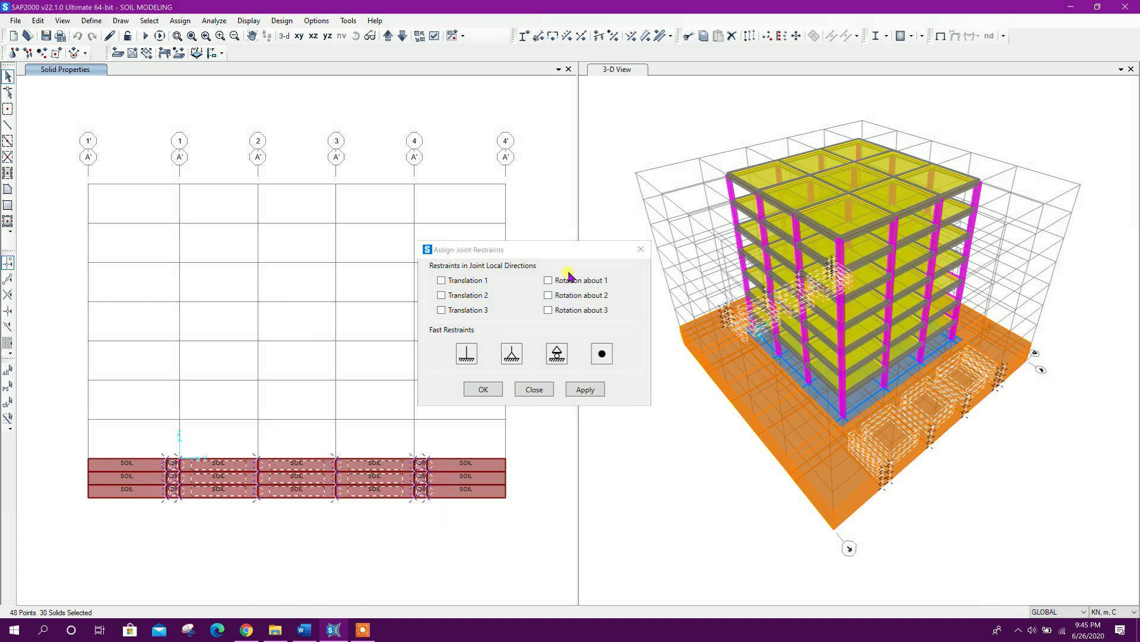
drag(572, 253, 528, 255)
click(721, 499)
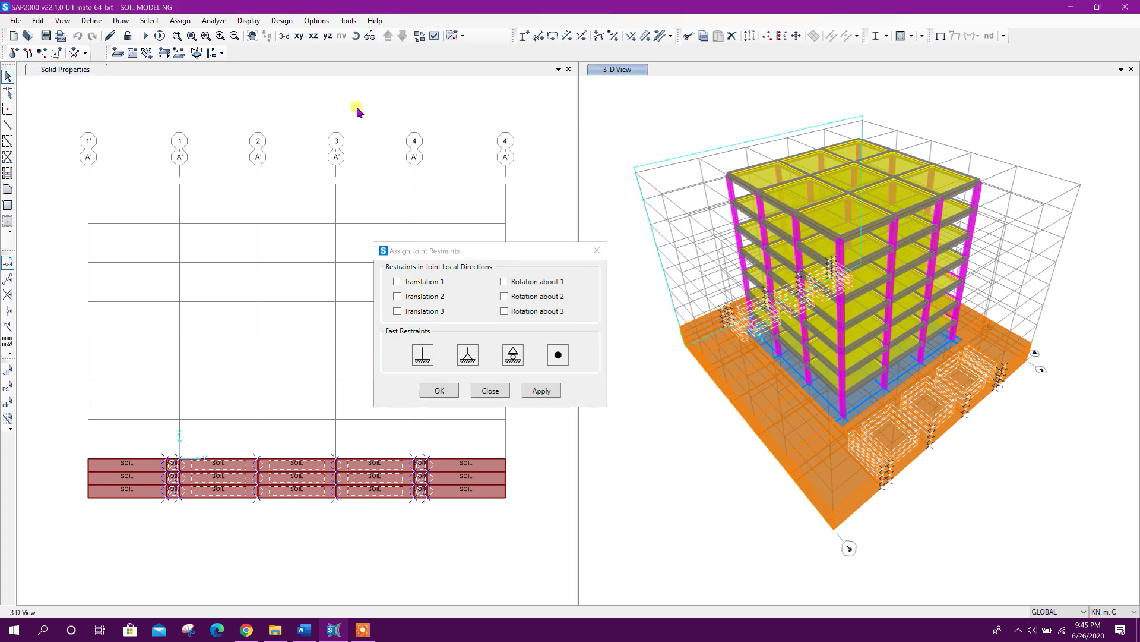
shift+middle_drag(865, 307, 858, 303)
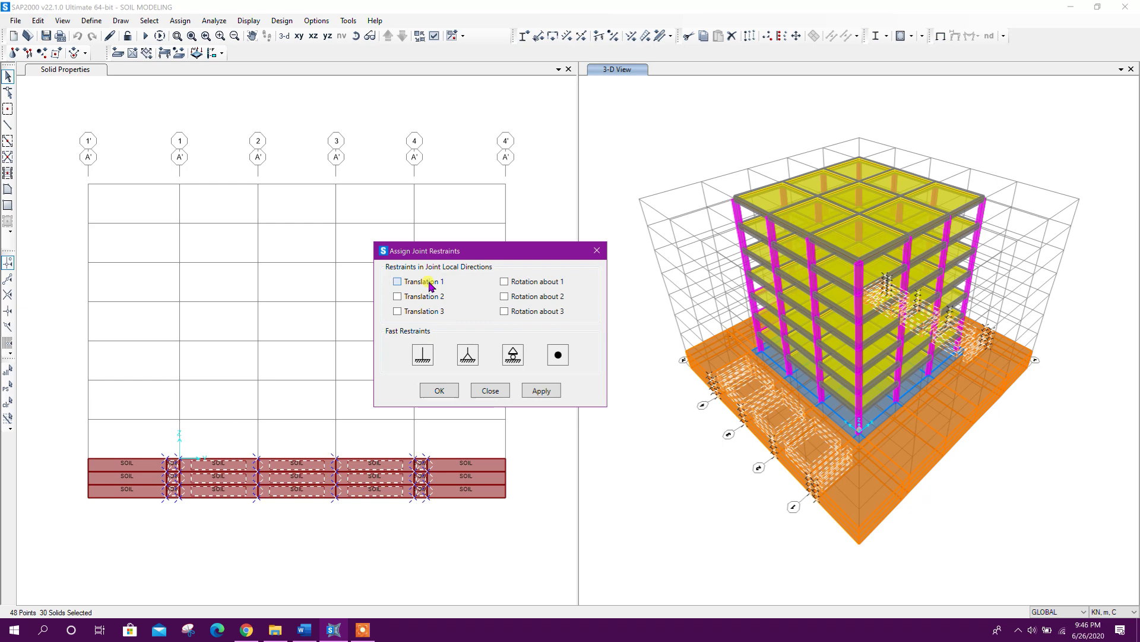
click(541, 391)
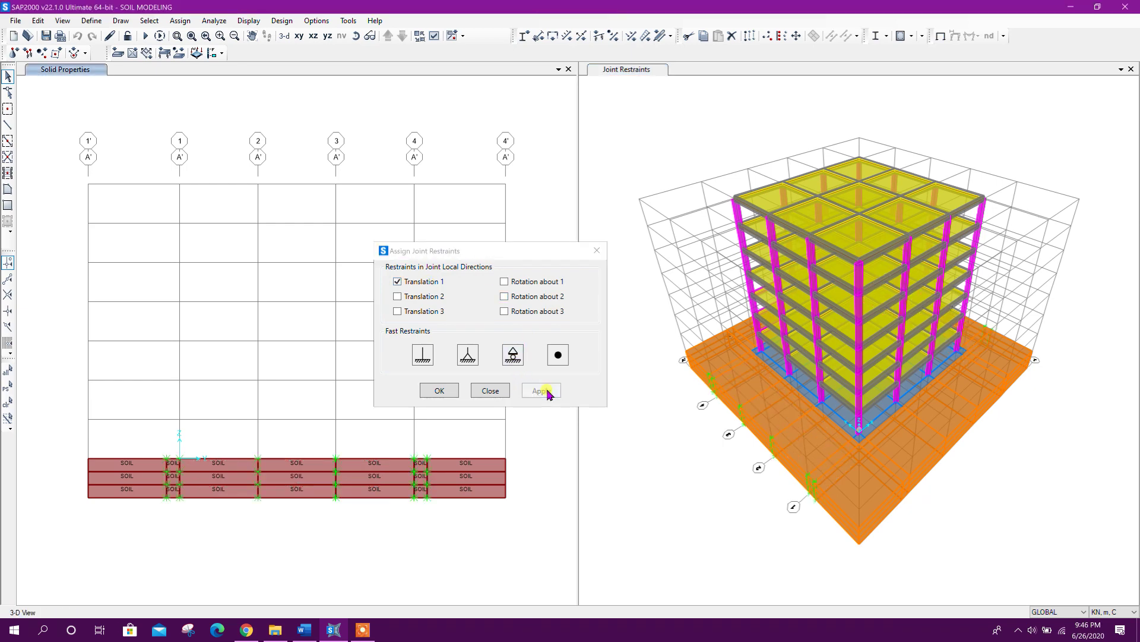
Select the soil joints between the outer edges on the X-Z planes at Y=25 and Y=-7 and restrain them in Translation 2 only
click(235, 95)
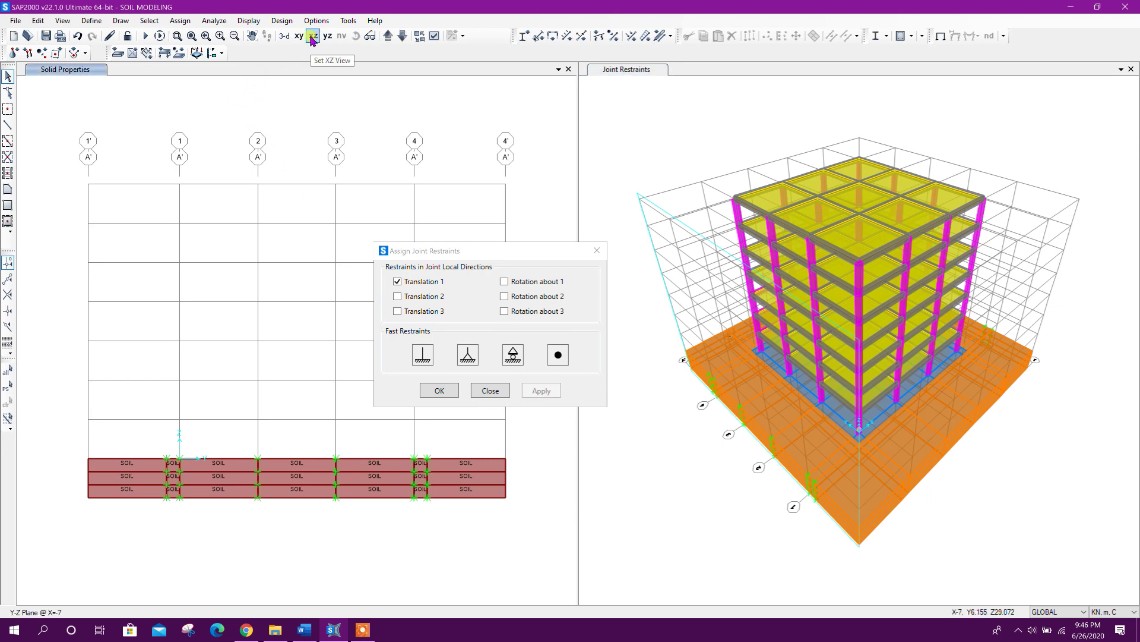
click(313, 37)
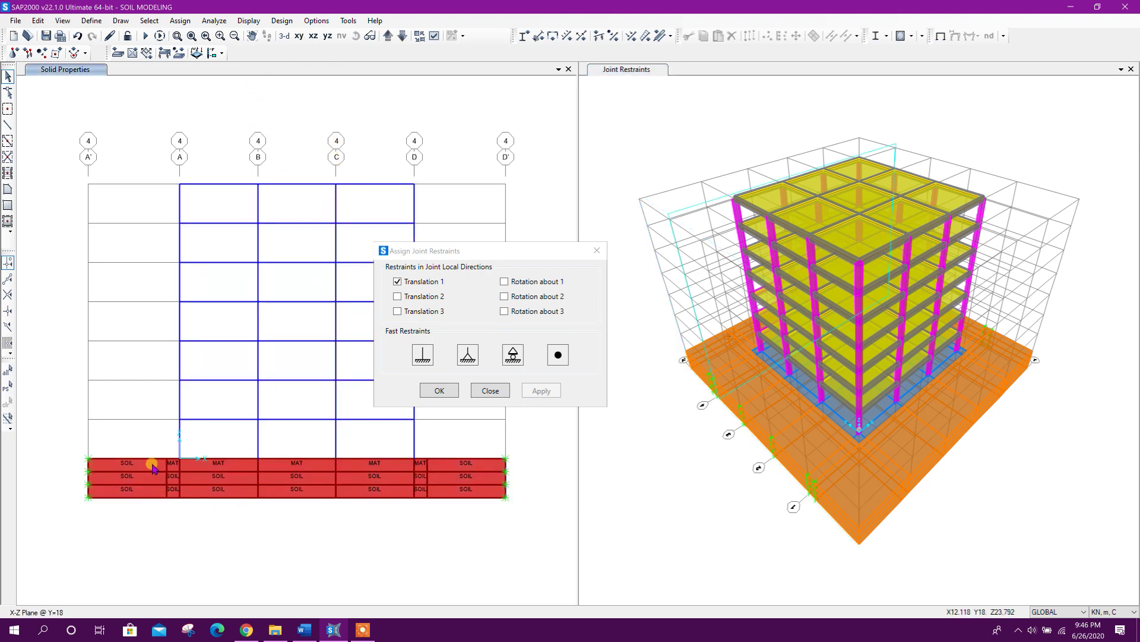
click(389, 37)
drag(159, 438, 428, 537)
click(402, 37)
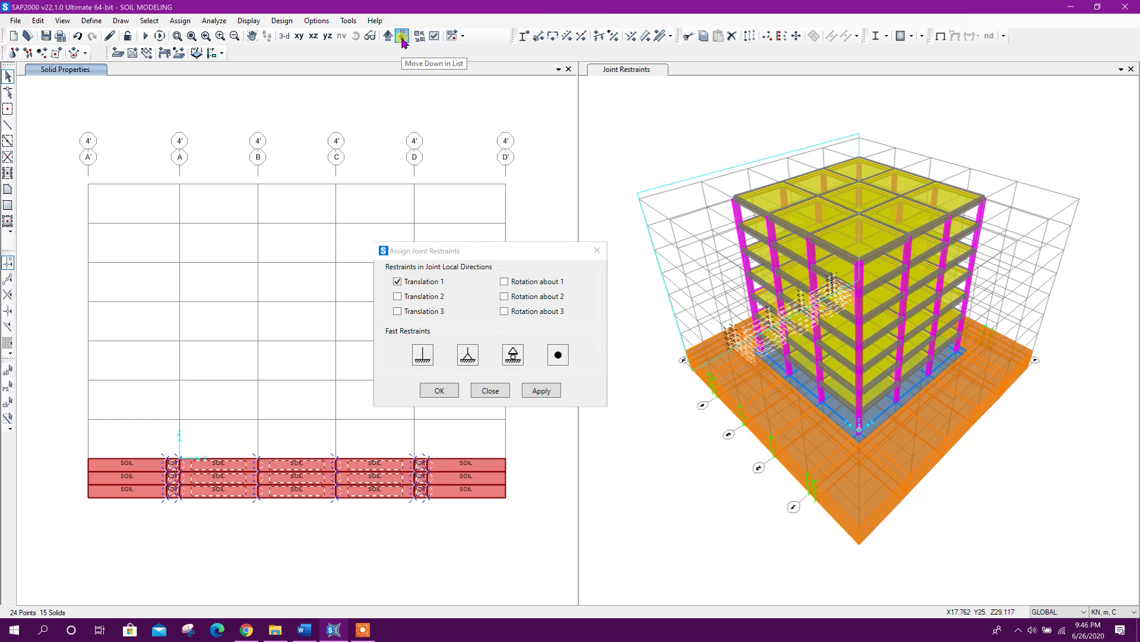
click(389, 37)
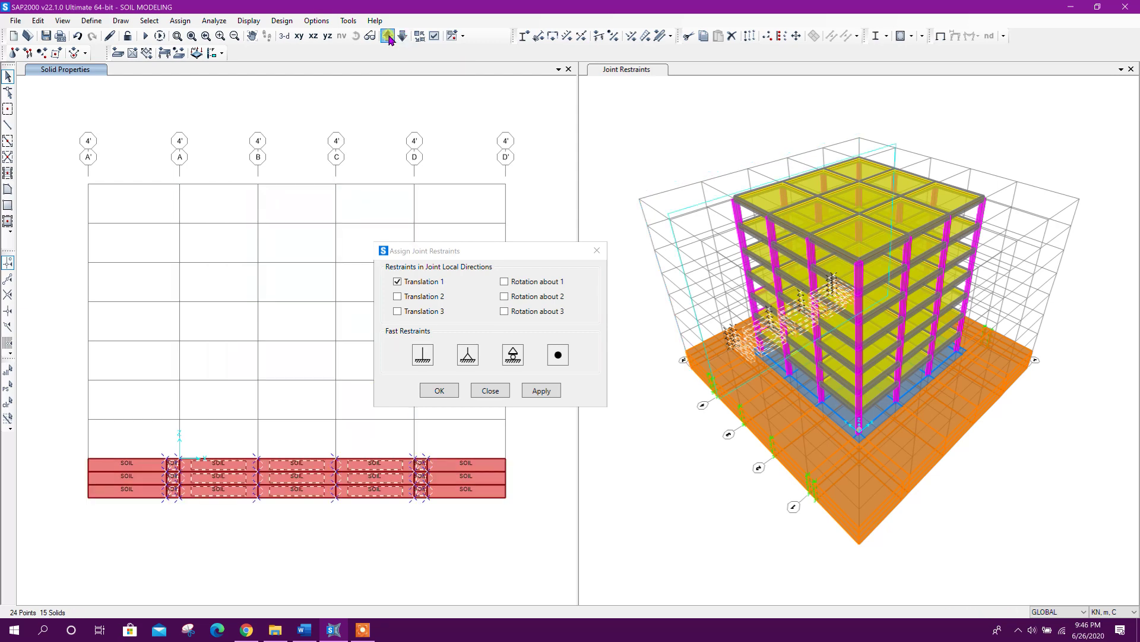
click(389, 37)
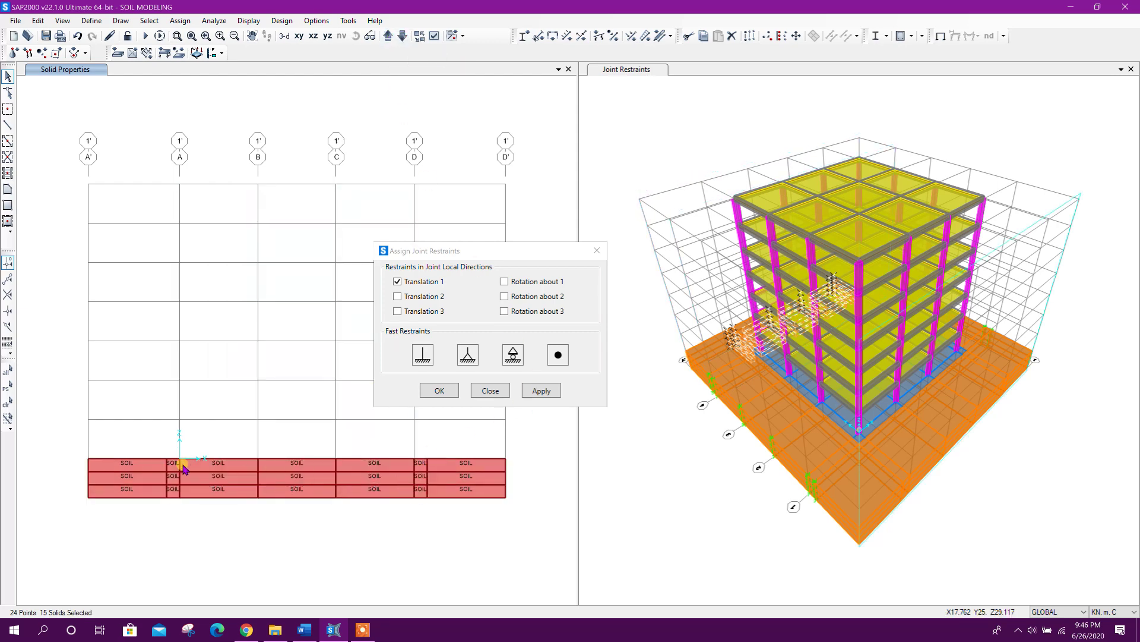
drag(150, 449, 430, 527)
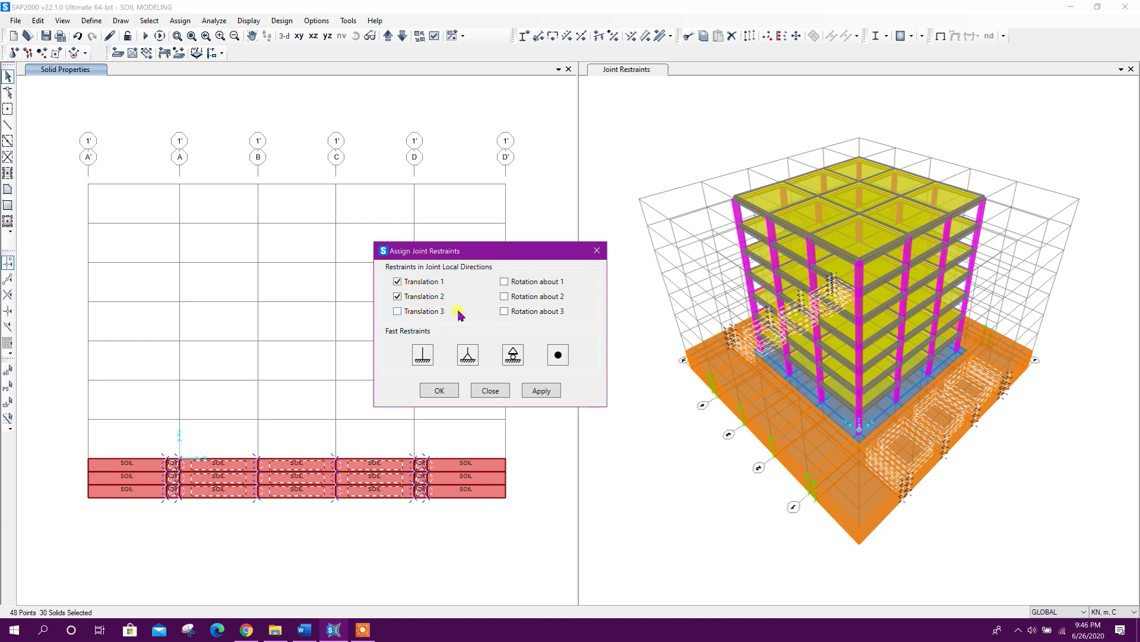
click(425, 282)
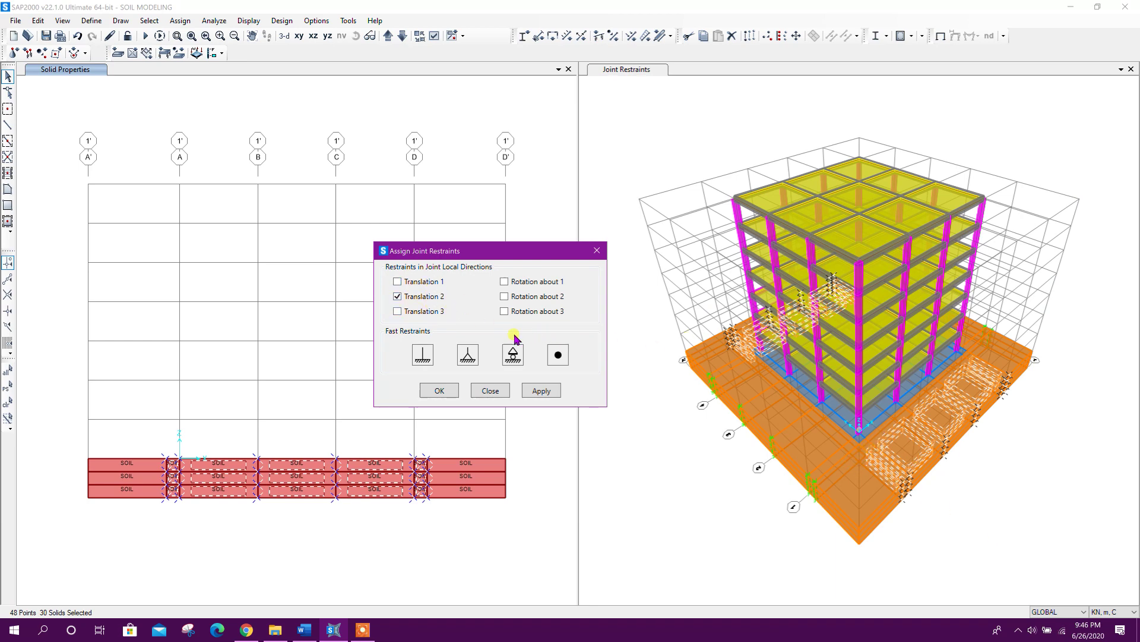
click(542, 391)
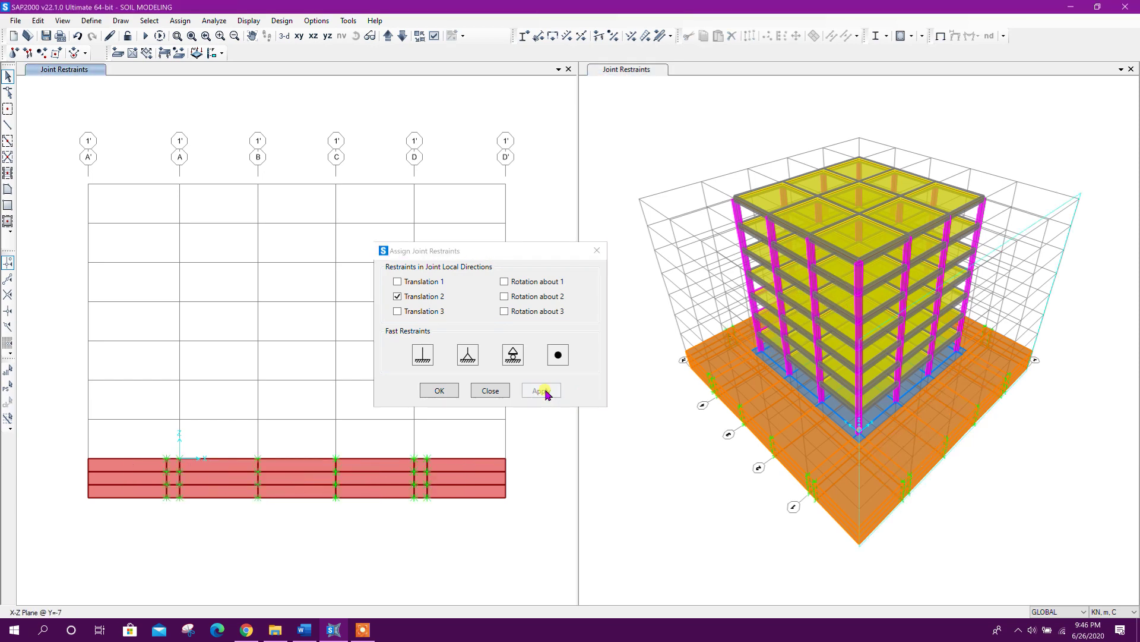
Select the joints along the soil block's four vertical corner edges and restrain them in Translation 1 and Translation 2
drag(493, 252, 791, 236)
drag(496, 450, 532, 516)
drag(82, 452, 102, 520)
click(403, 37)
drag(74, 420, 123, 505)
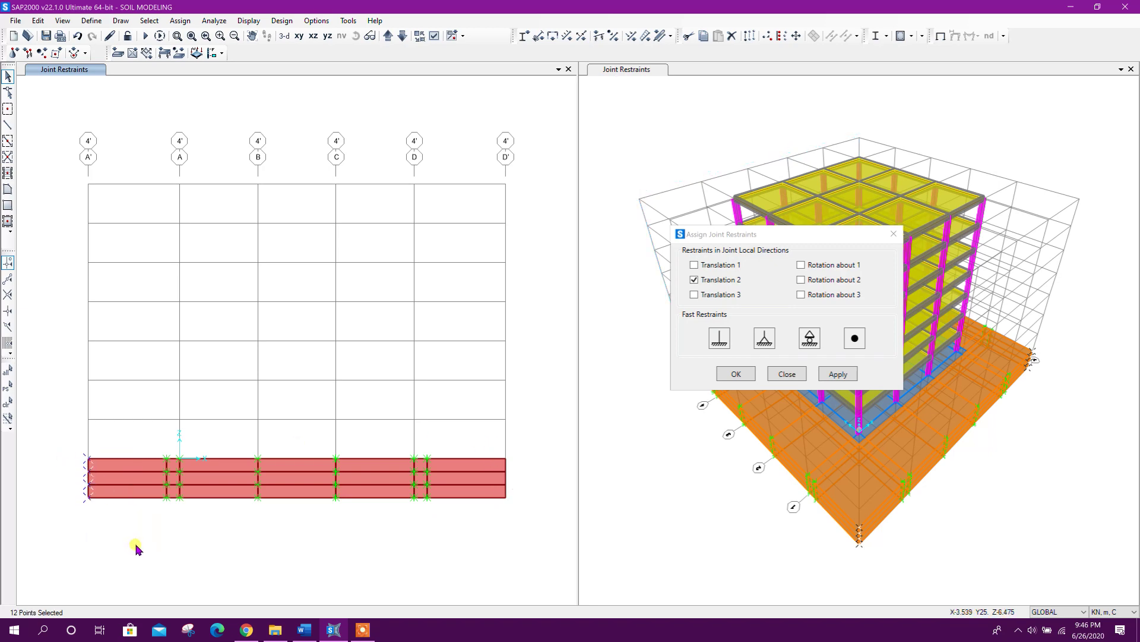
drag(486, 444, 531, 528)
drag(772, 234, 601, 187)
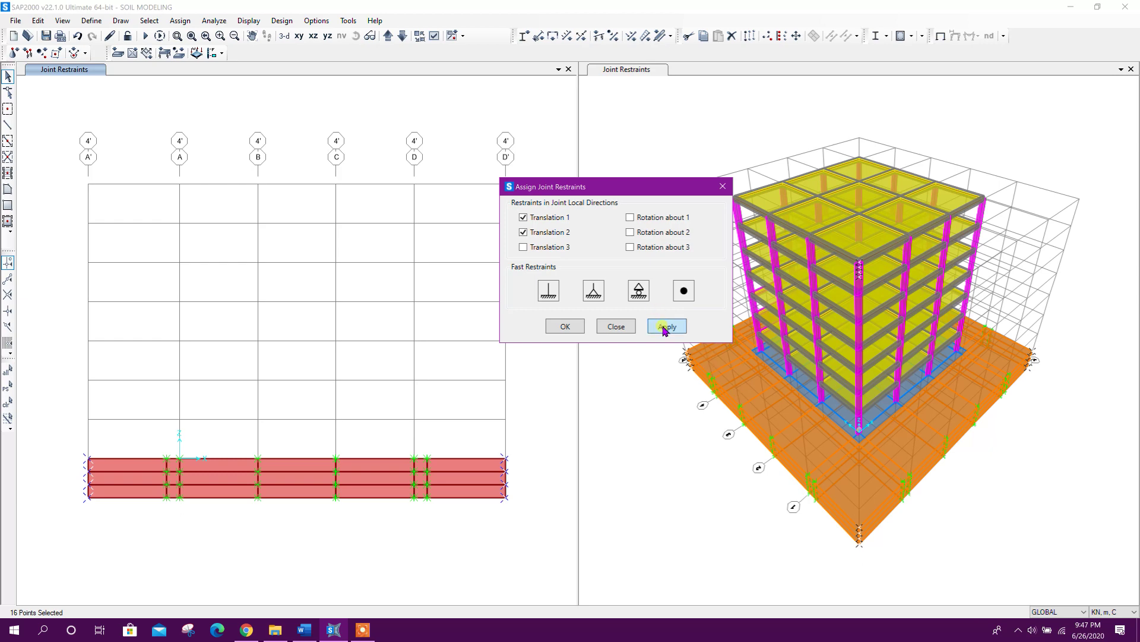
click(666, 327)
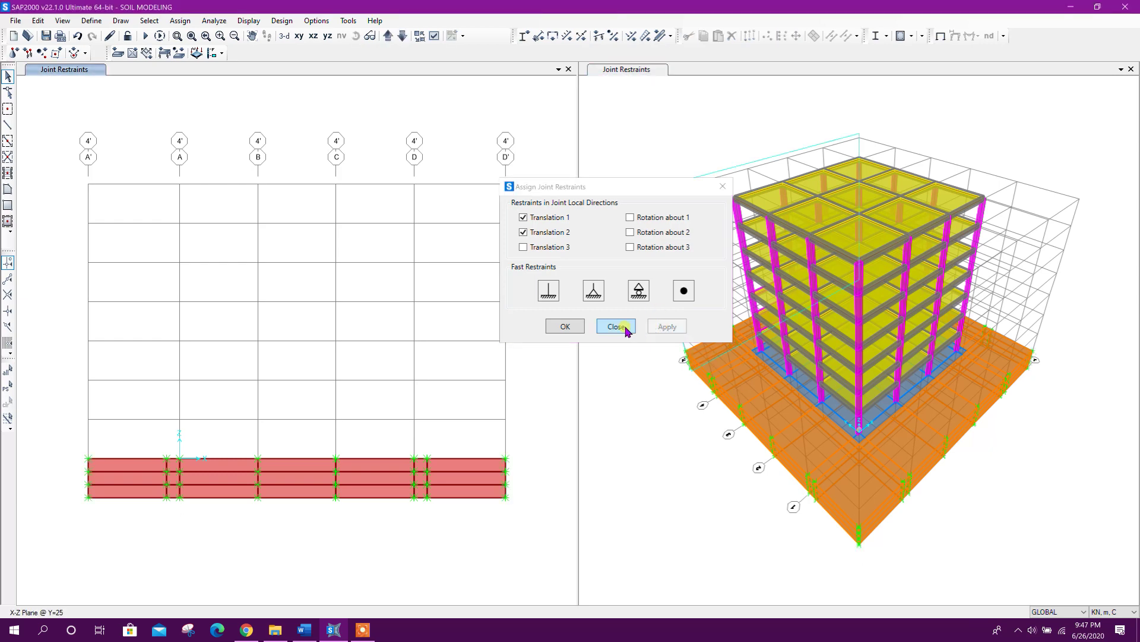
Select all soil joints on the X-Y plane at Z=-3 and fully fix them in all translations and rotations
drag(573, 187, 720, 196)
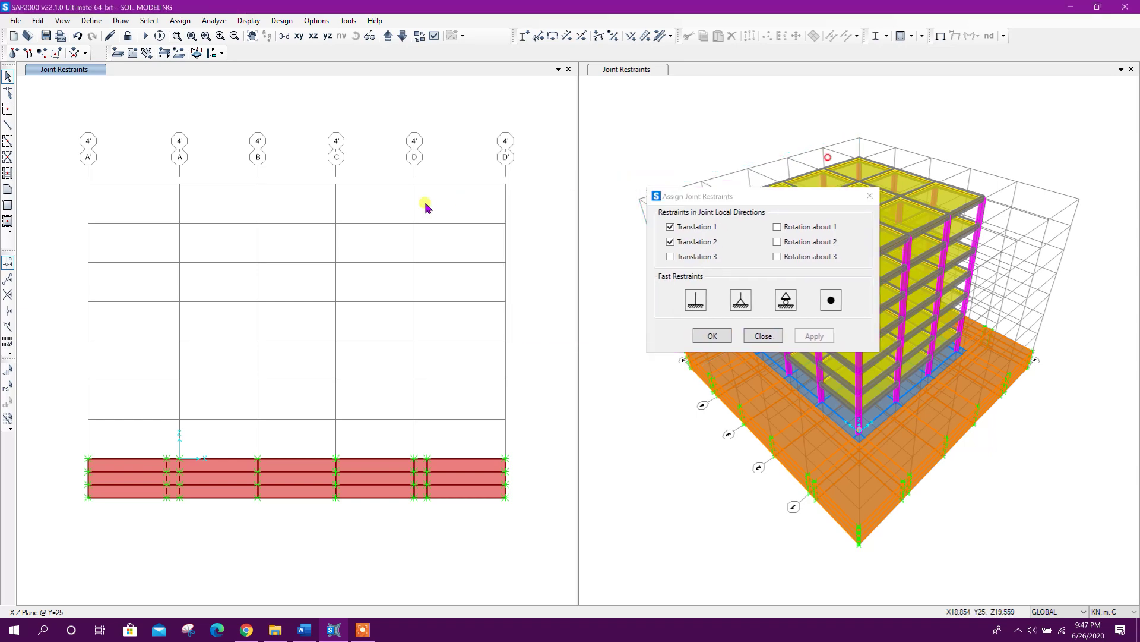
click(298, 36)
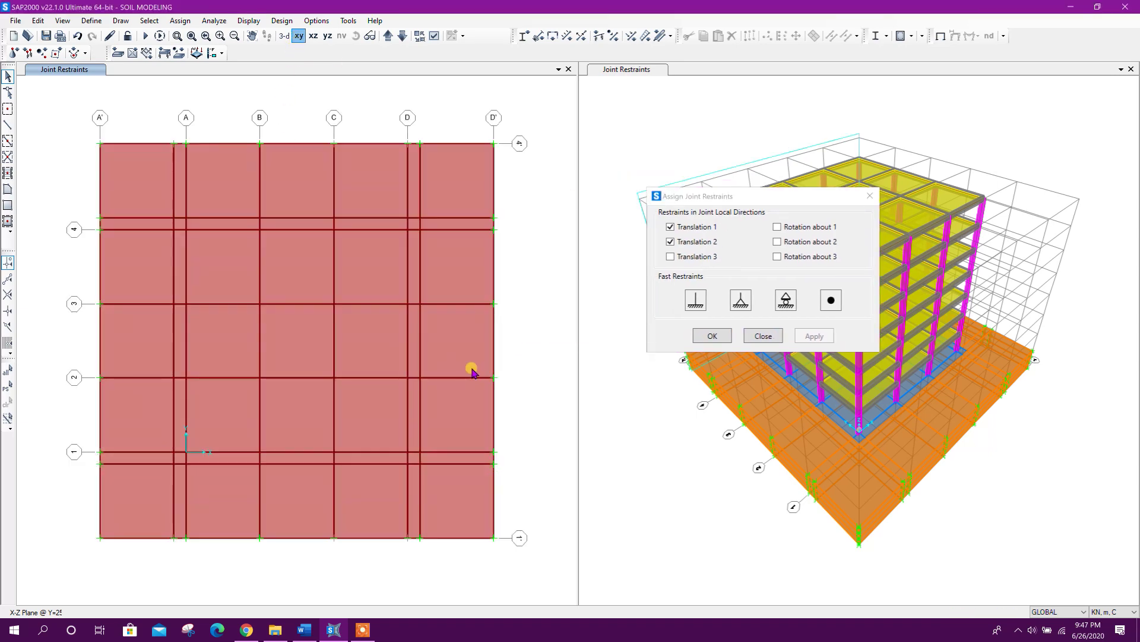
click(403, 38)
click(940, 36)
click(349, 95)
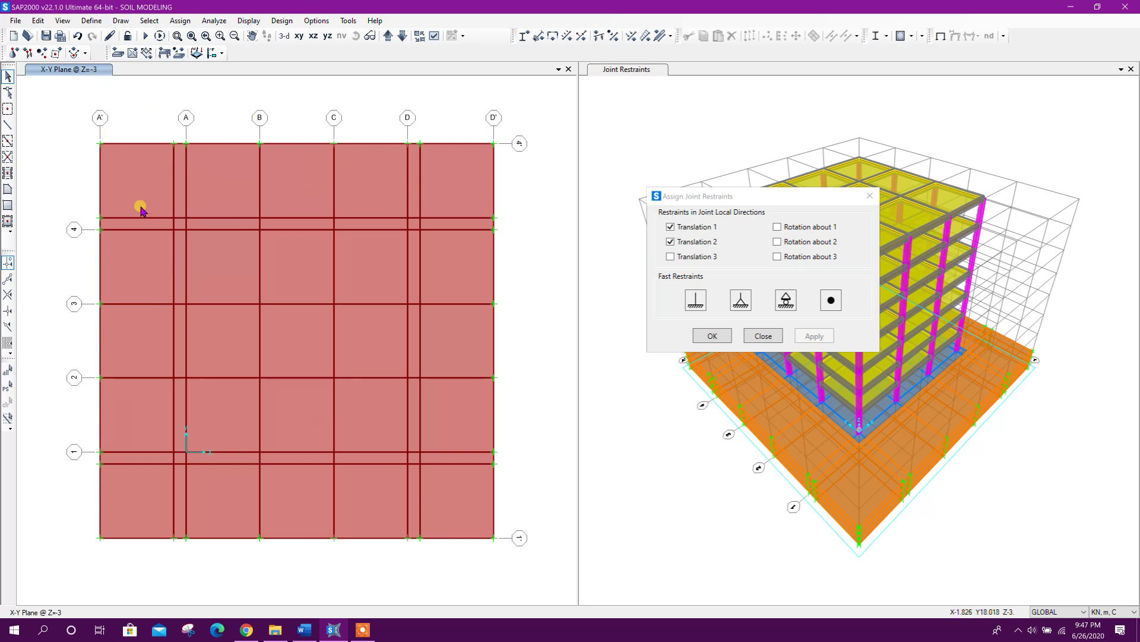
drag(85, 123, 532, 597)
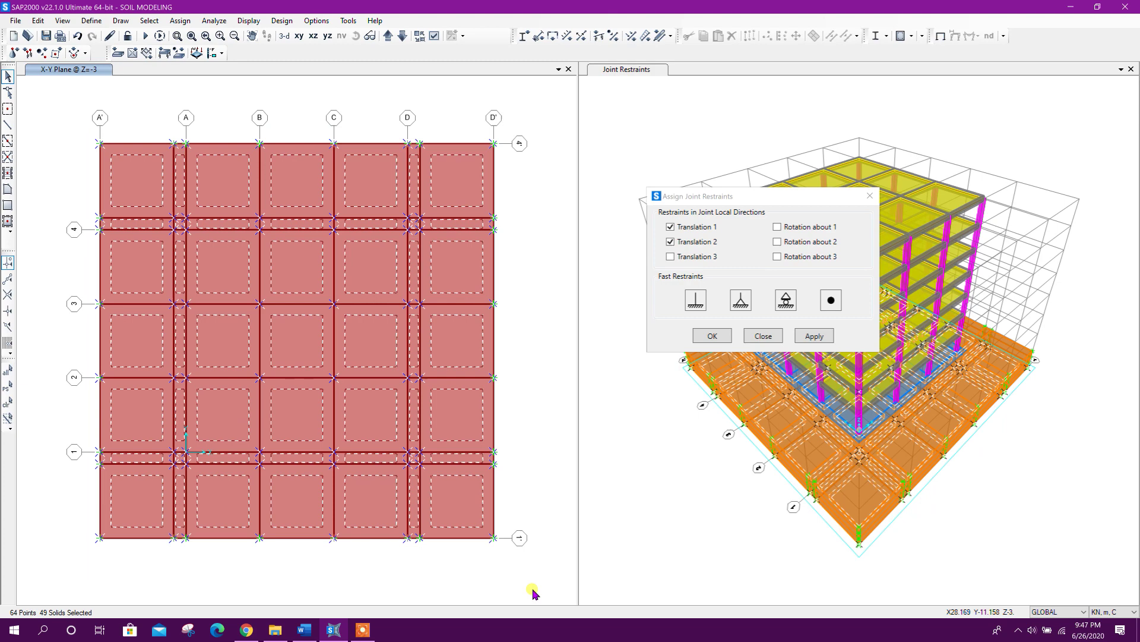
click(699, 302)
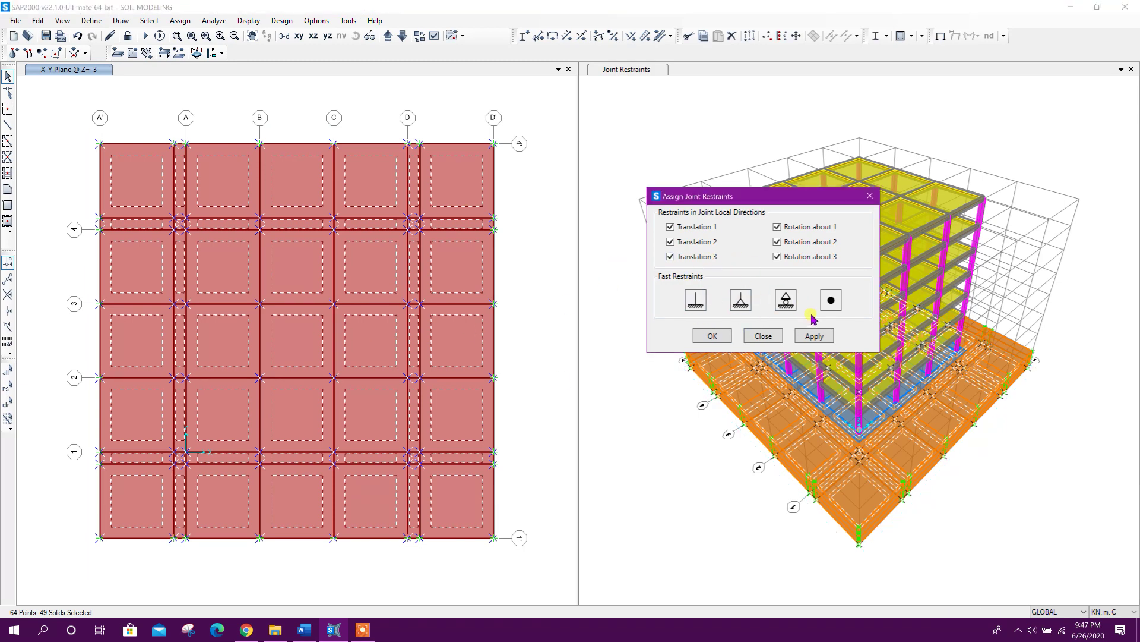
click(812, 336)
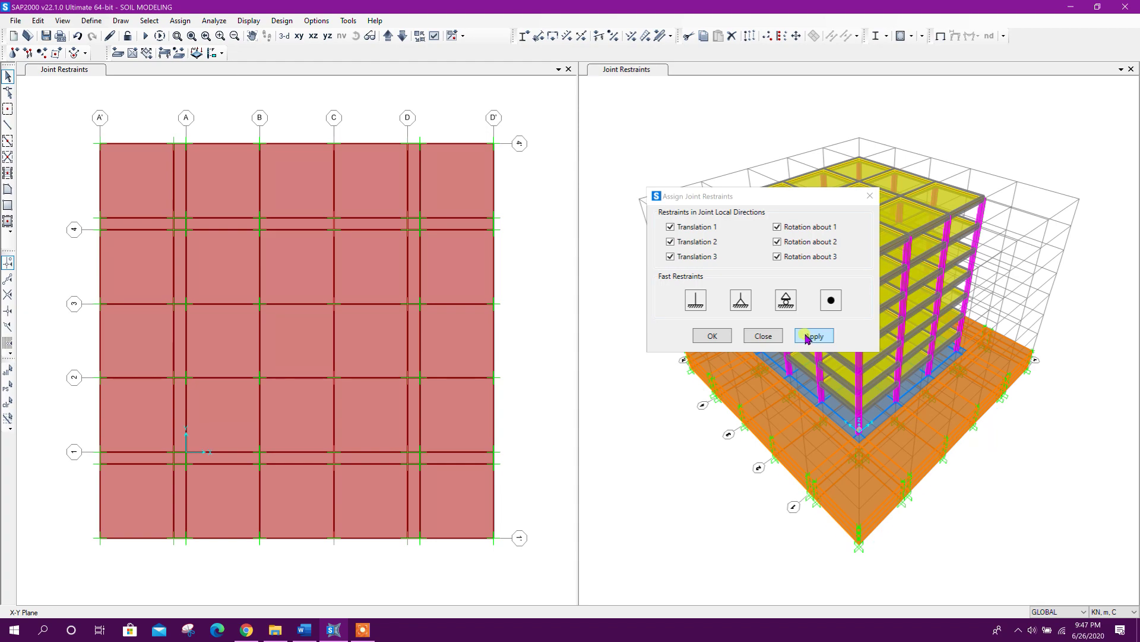
click(764, 336)
shift+middle_drag(1019, 535, 909, 439)
shift+middle_drag(1057, 453, 1024, 483)
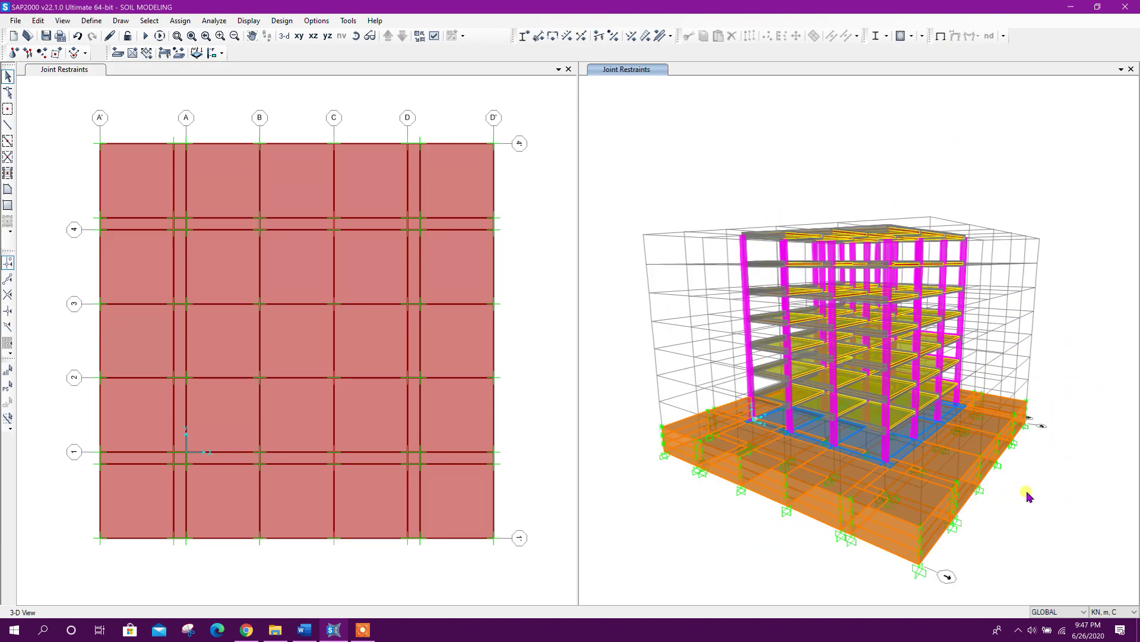
shift+middle_drag(691, 246, 701, 164)
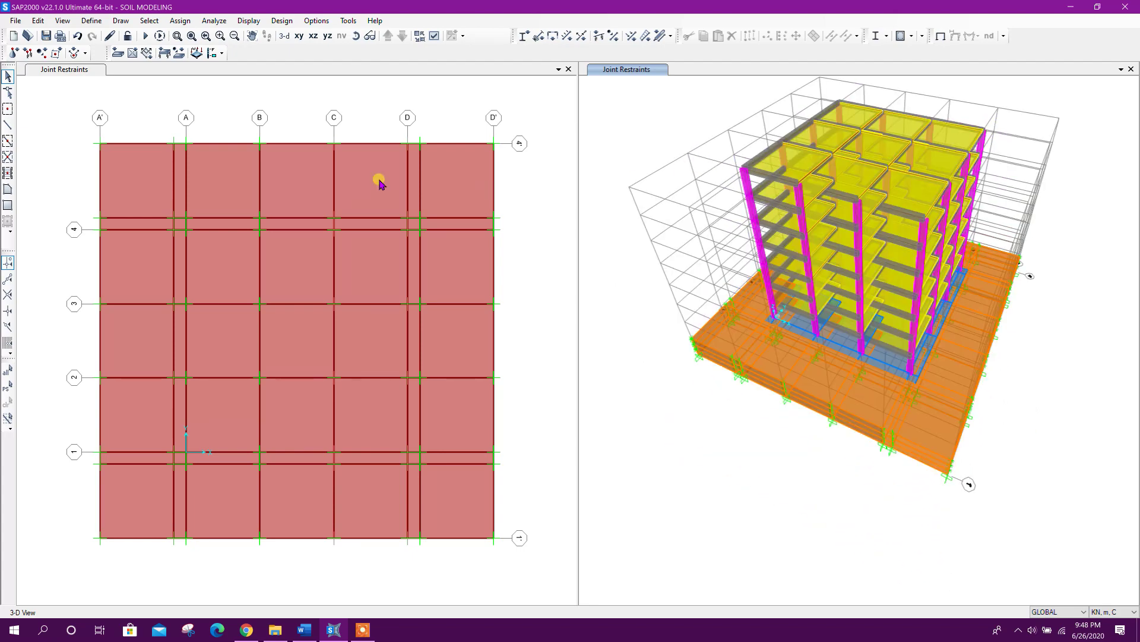
Select all solid objects that have the MAT and SOIL solid properties
click(347, 113)
click(87, 22)
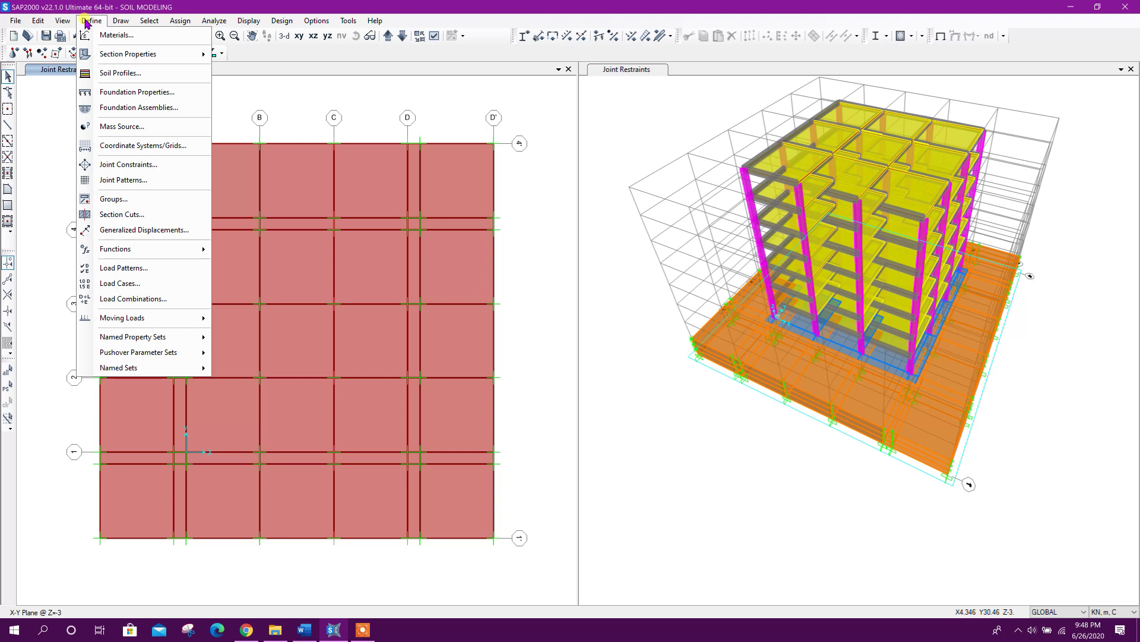
click(87, 21)
click(149, 21)
mouse_move(261, 35)
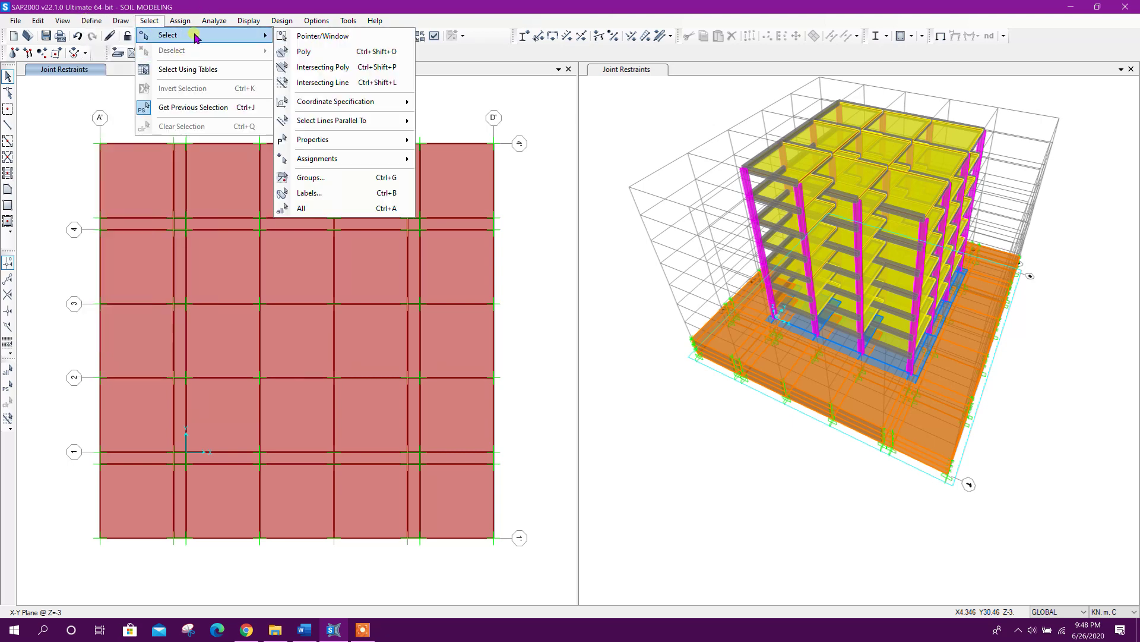
mouse_move(392, 140)
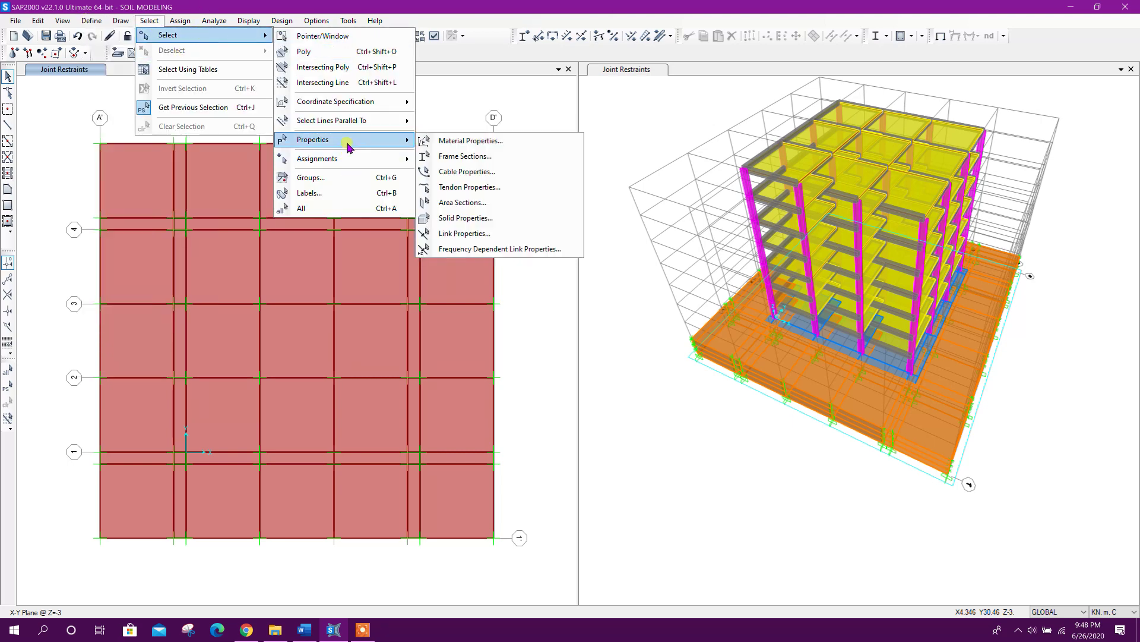
click(465, 217)
shift+click(509, 254)
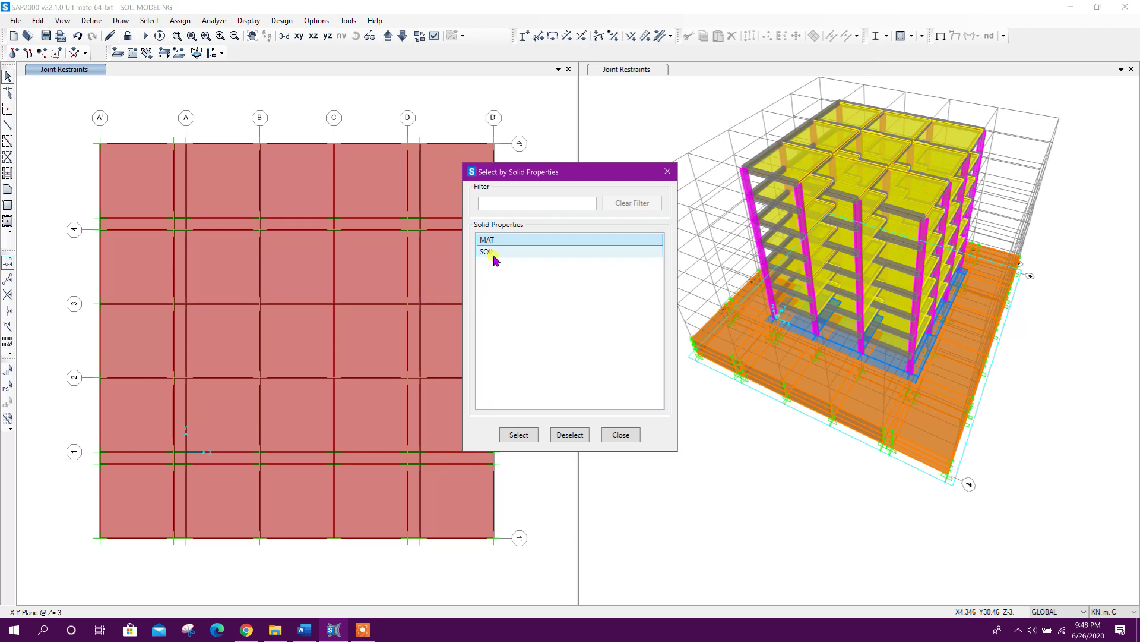
shift+click(494, 257)
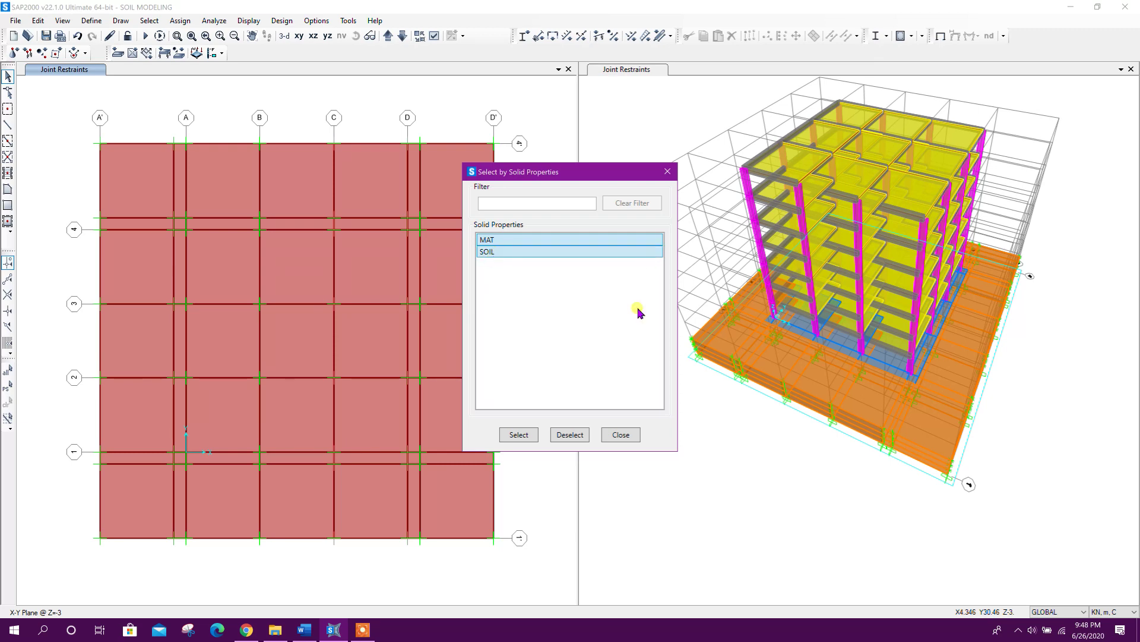
click(528, 435)
click(621, 434)
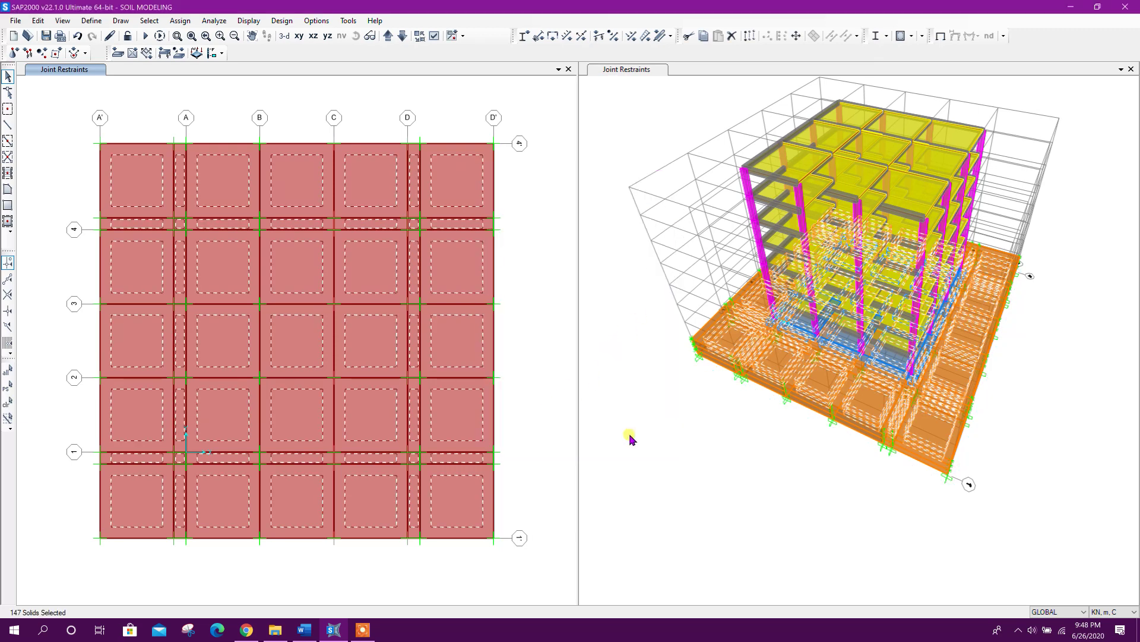
Assign an automatic mesh to the selected solids with a maximum object size of 0.5 m along all three edge directions
click(179, 22)
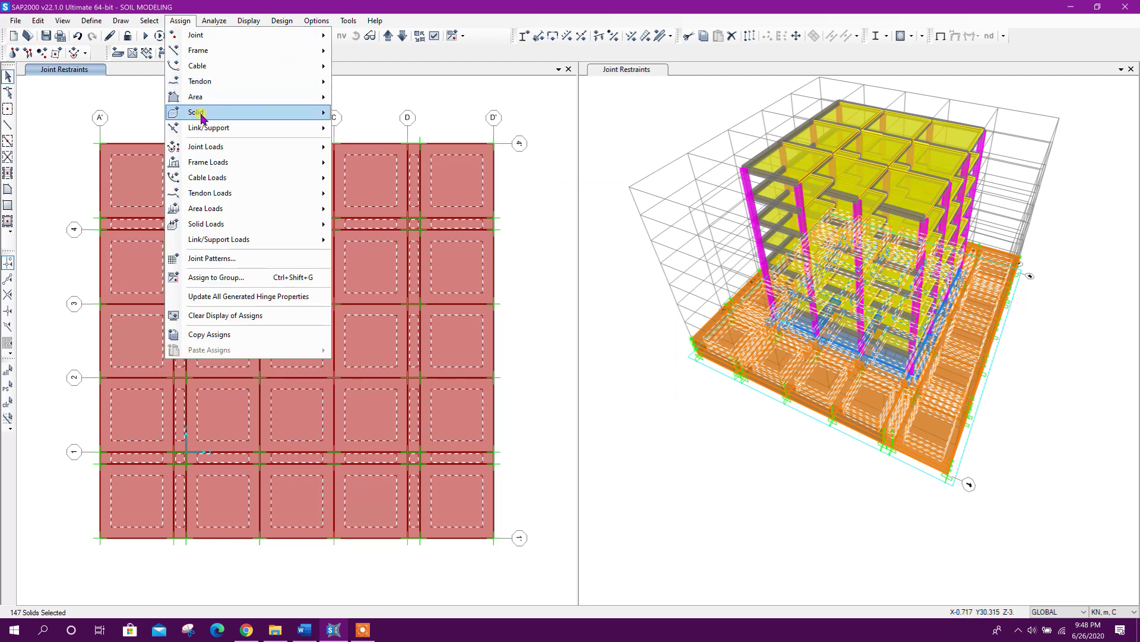
mouse_move(203, 117)
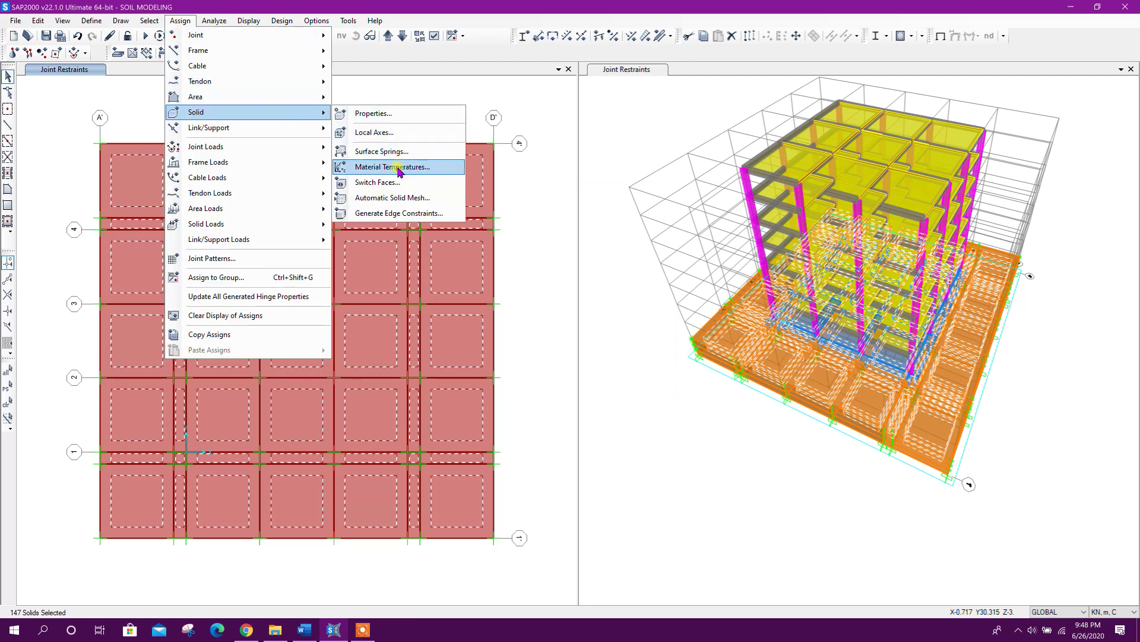
click(424, 199)
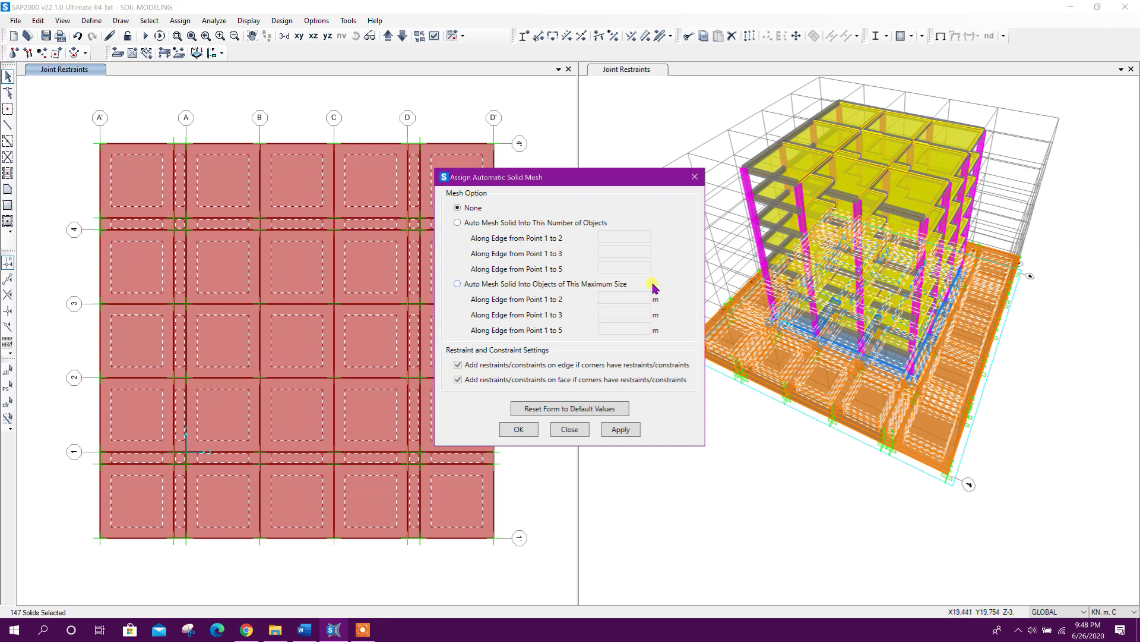
click(471, 287)
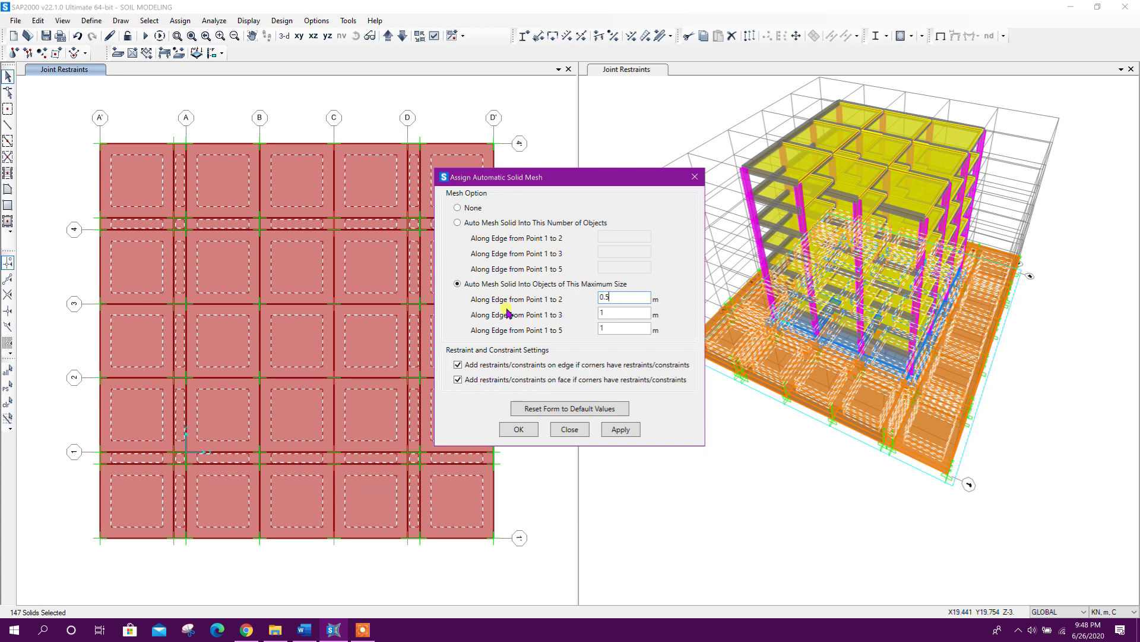
key(Tab)
key(Tab)
text(0.5)
click(621, 429)
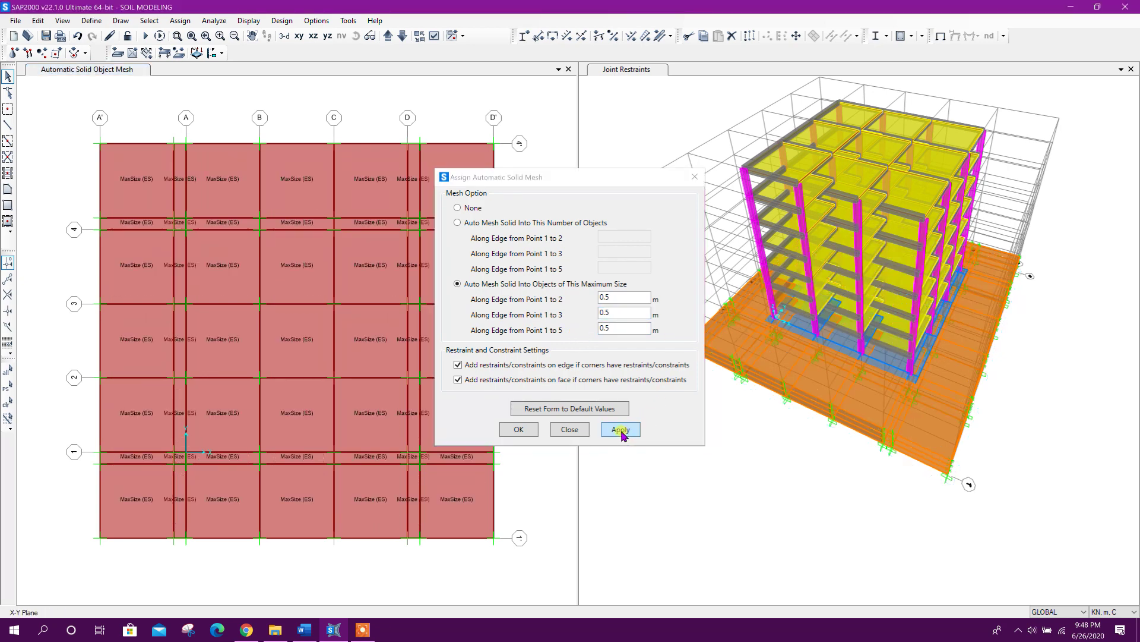
click(569, 429)
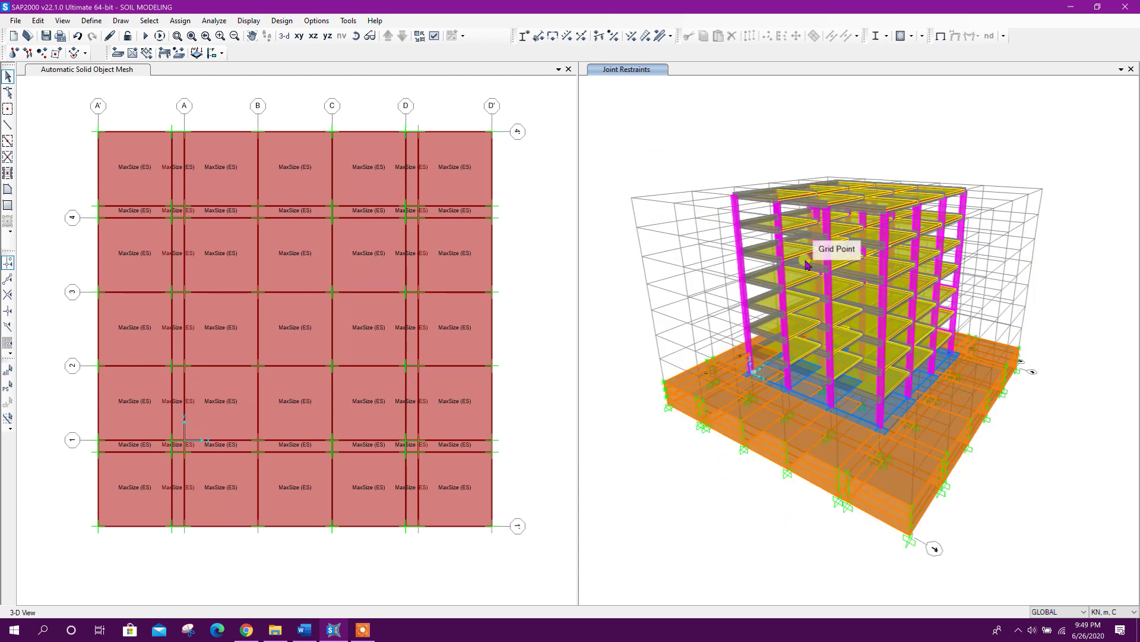
Change the graphics mode so the model is drawn with smoothly shaded faces, and inspect the 3D model
click(290, 22)
click(316, 21)
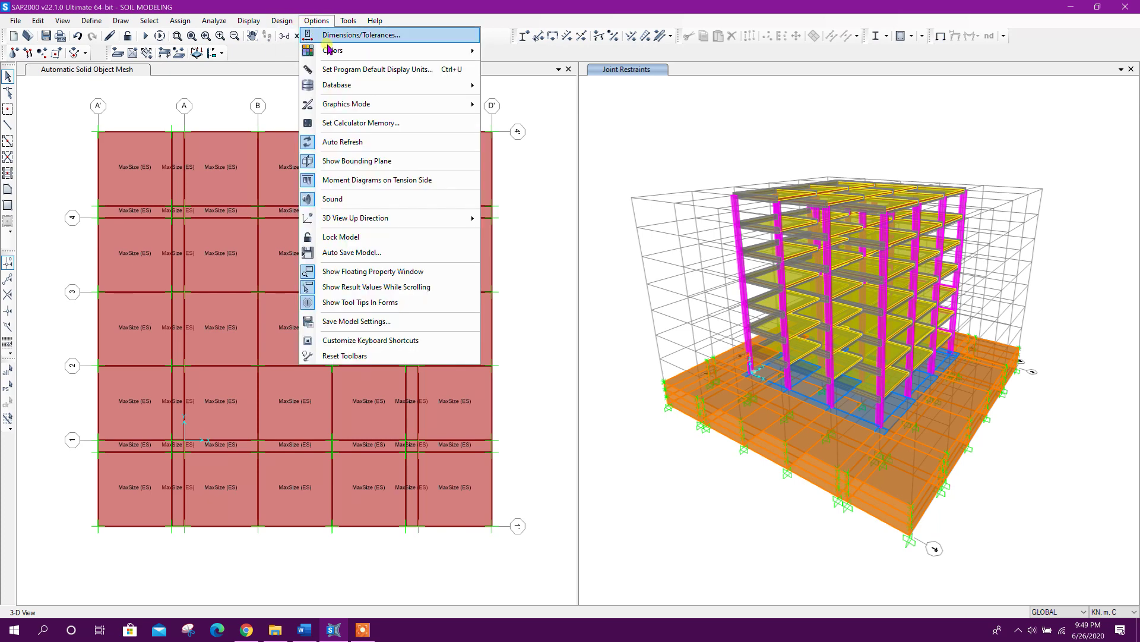
mouse_move(420, 110)
click(515, 120)
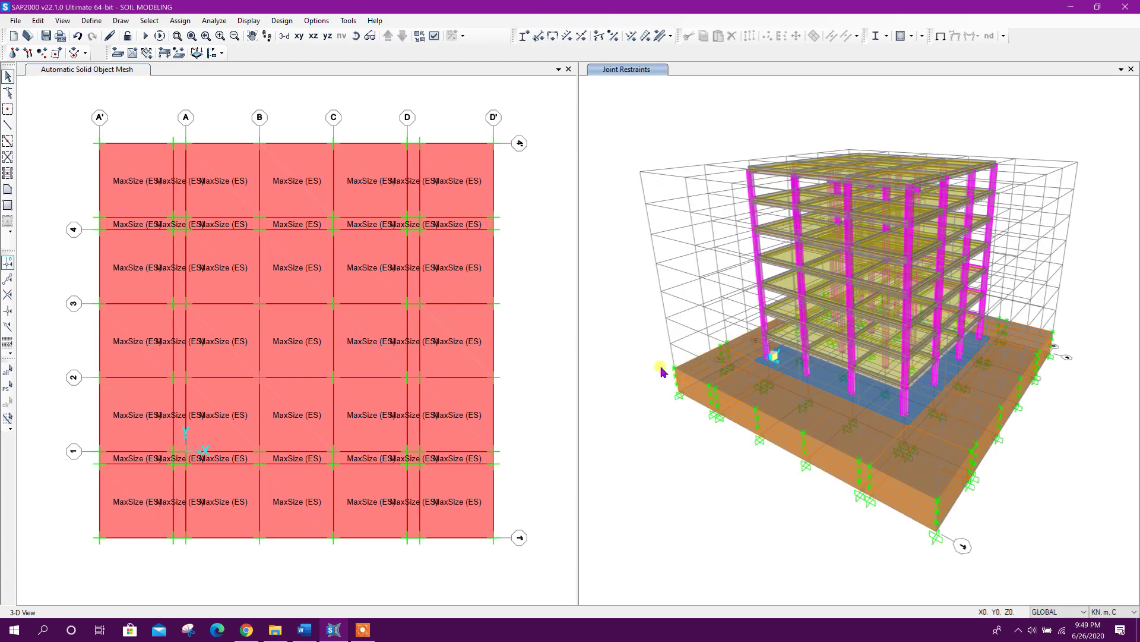
shift+middle_drag(796, 566, 1038, 471)
shift+middle_drag(999, 517, 473, 92)
click(474, 91)
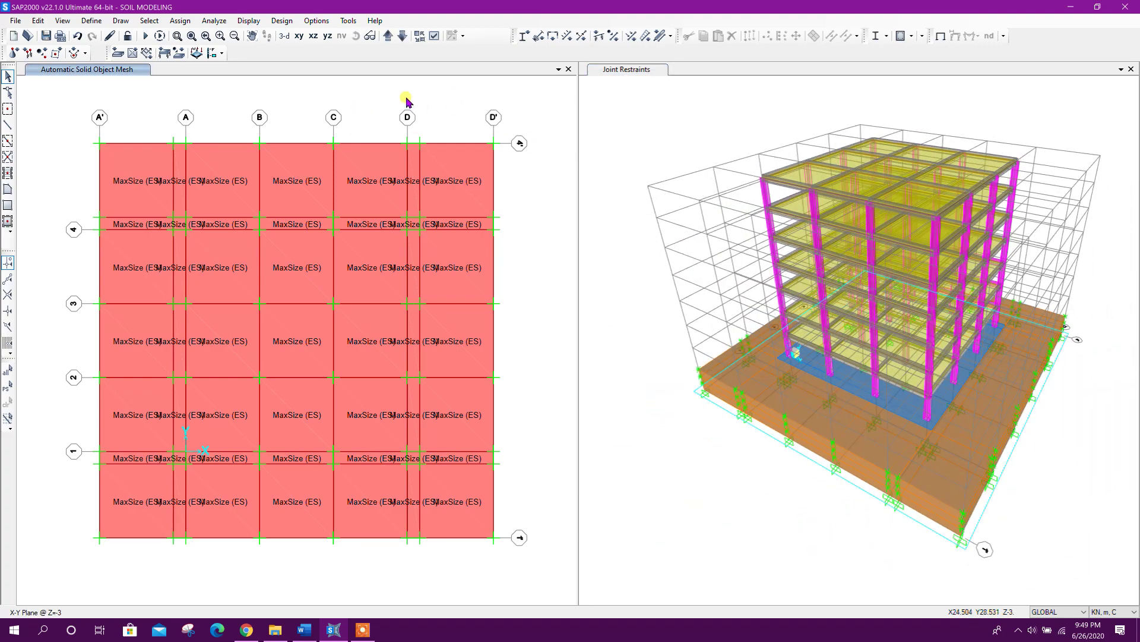
Create a Linear Add load combination named SERVICABILITY from the DEAD and LIVE cases, each with scale factor 1
click(92, 21)
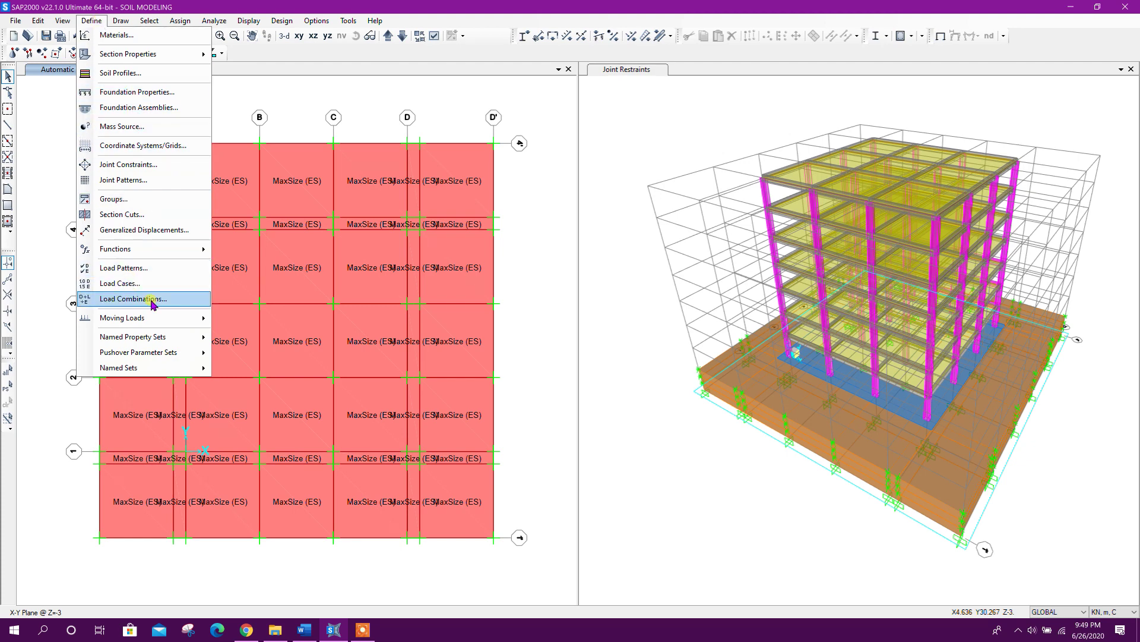
click(125, 299)
click(627, 264)
double_click(640, 213)
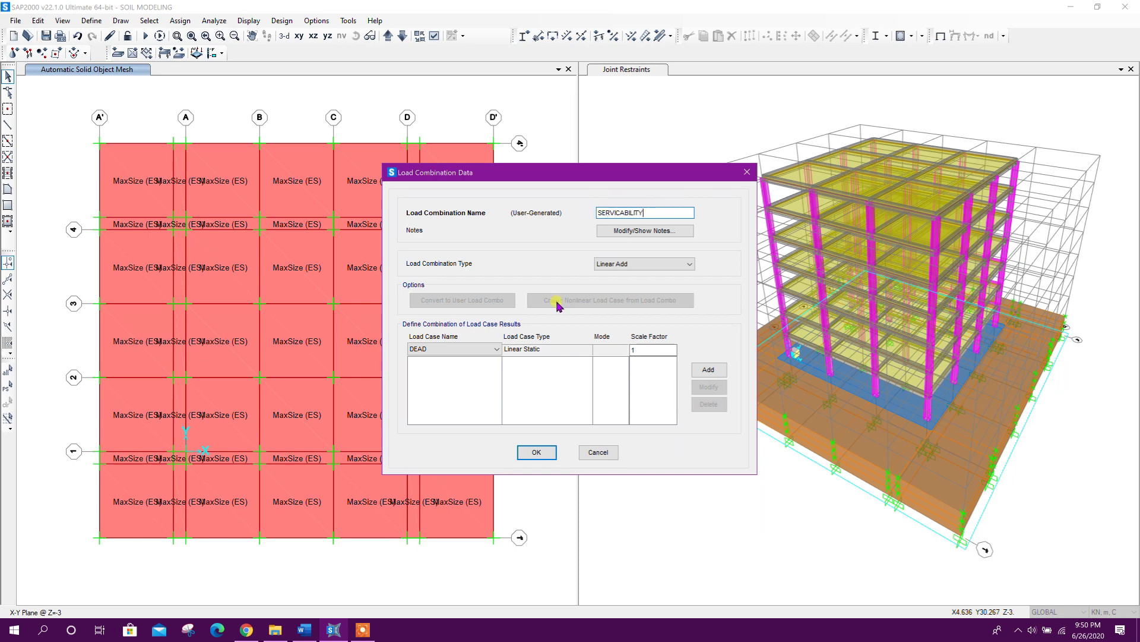
click(708, 369)
click(496, 348)
click(464, 371)
click(709, 369)
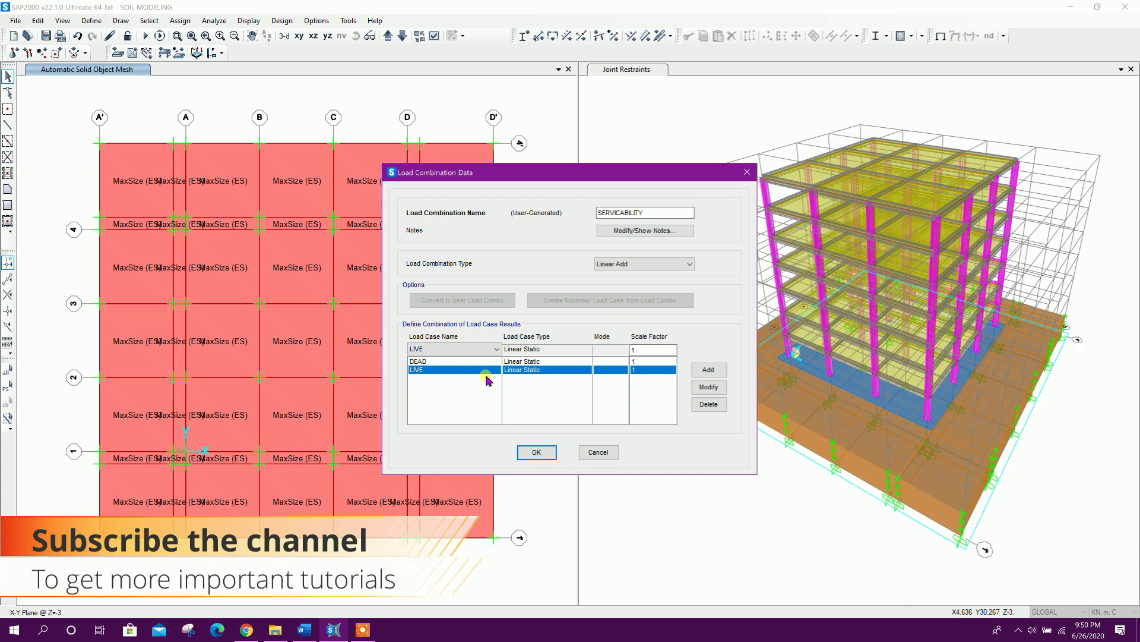
click(524, 454)
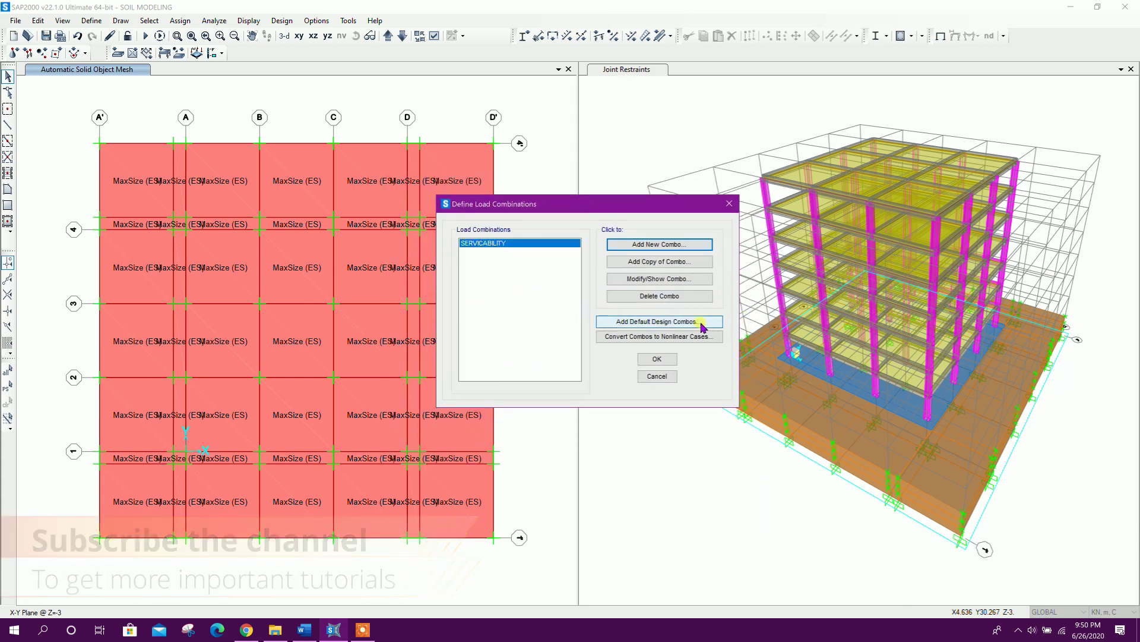
Set up default load combinations for Concrete Frame Design at the Strength limit state, excluding the QX and QY load cases
click(698, 324)
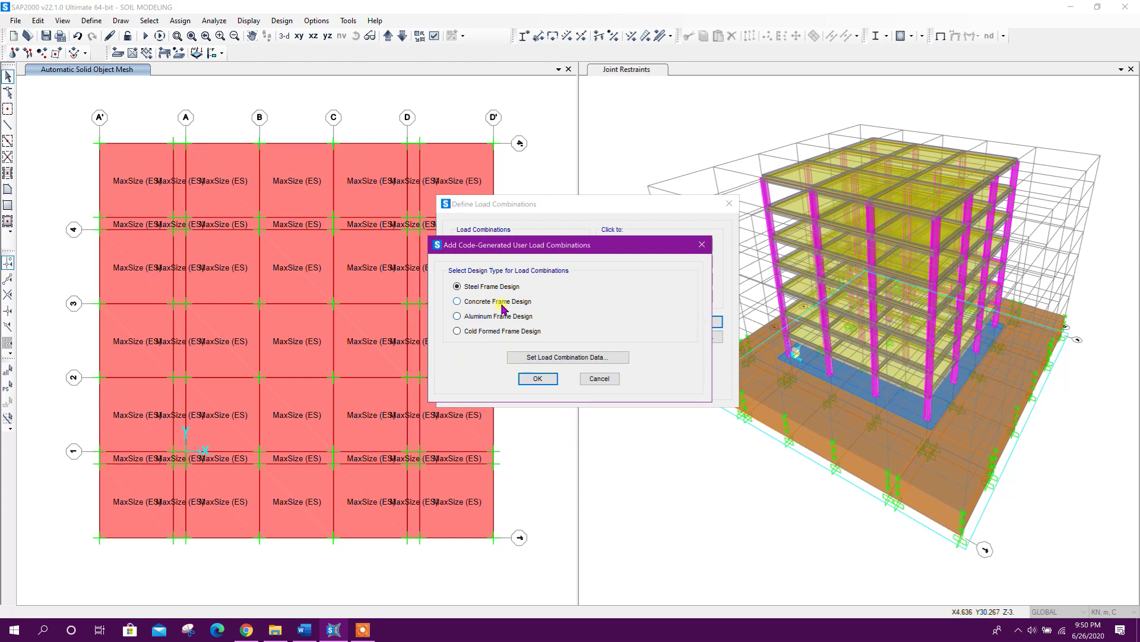
click(568, 357)
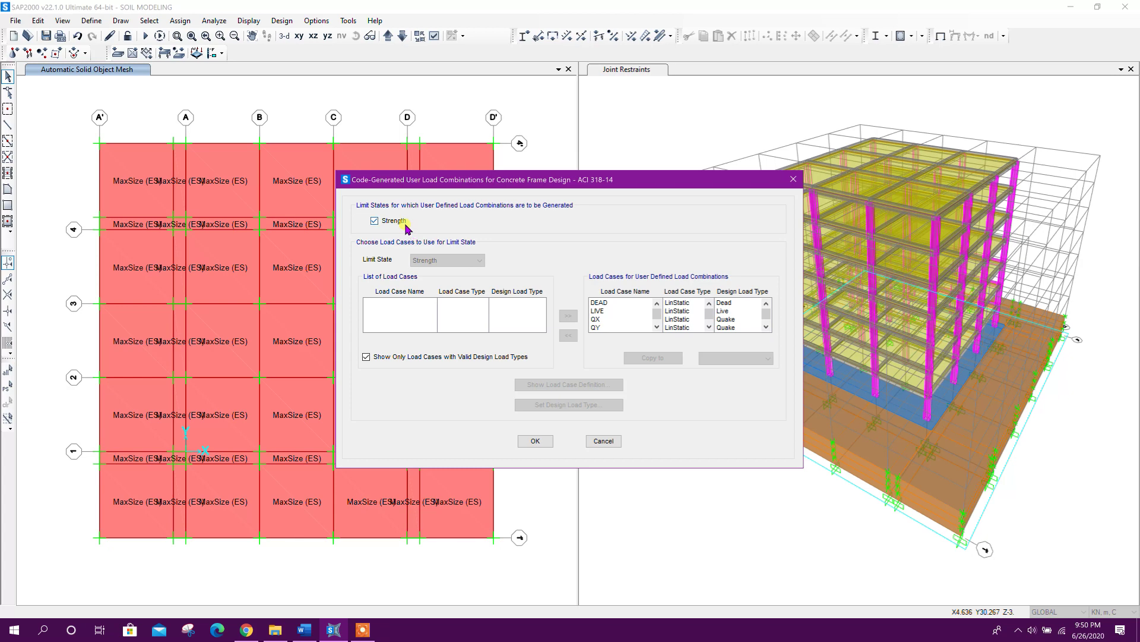
scroll(627, 330, down, 1)
click(614, 312)
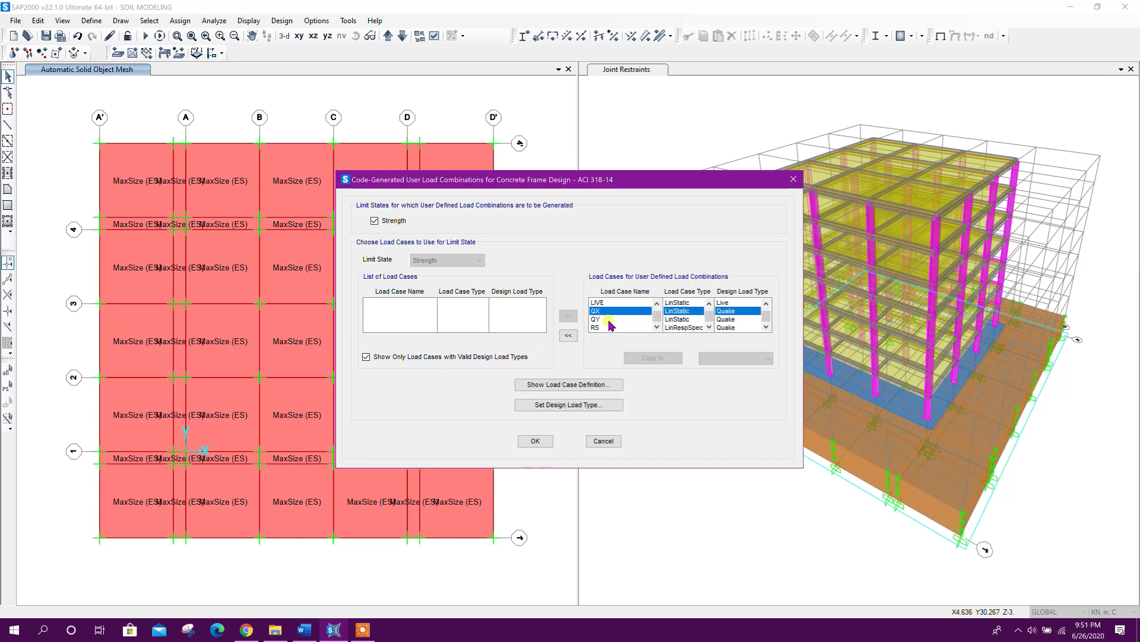
shift+click(608, 320)
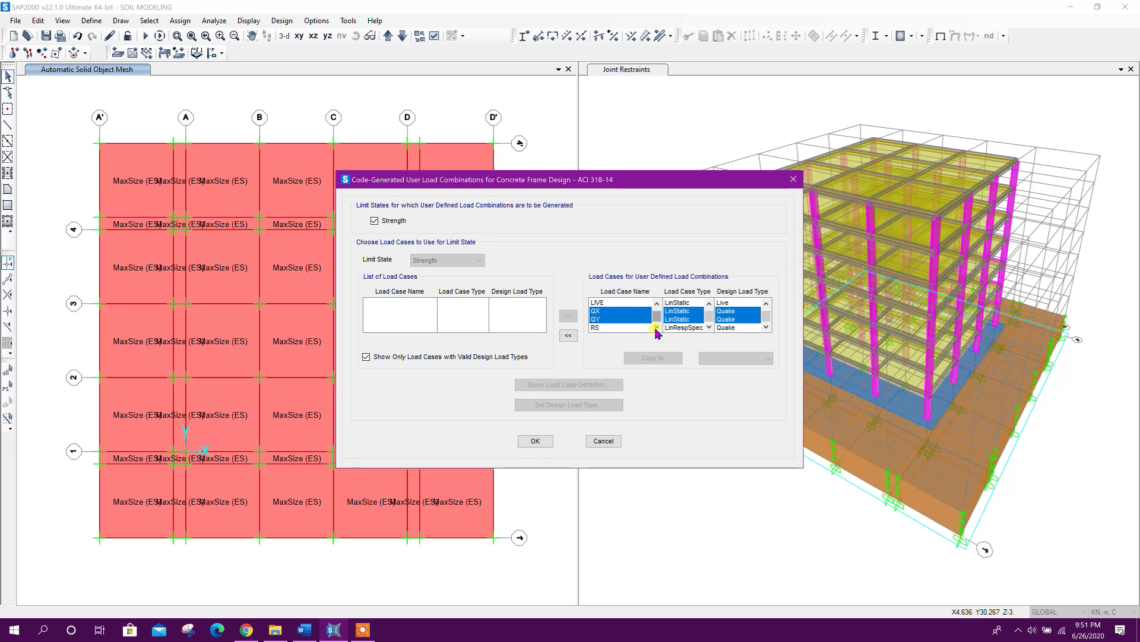
scroll(657, 326, up, 1)
scroll(657, 319, down, 1)
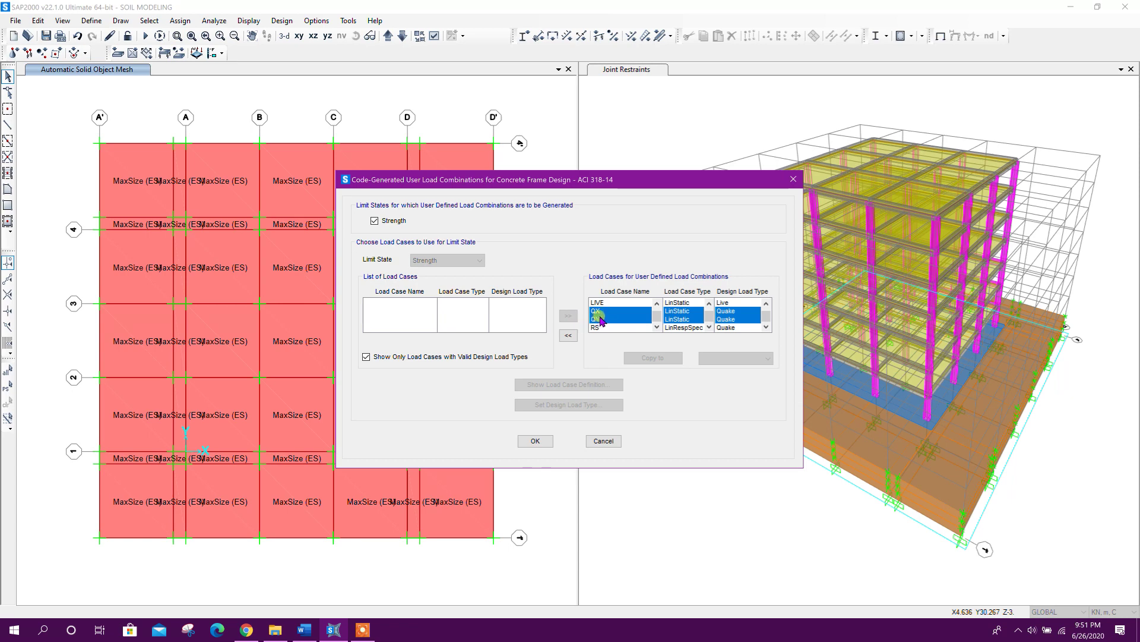
click(568, 335)
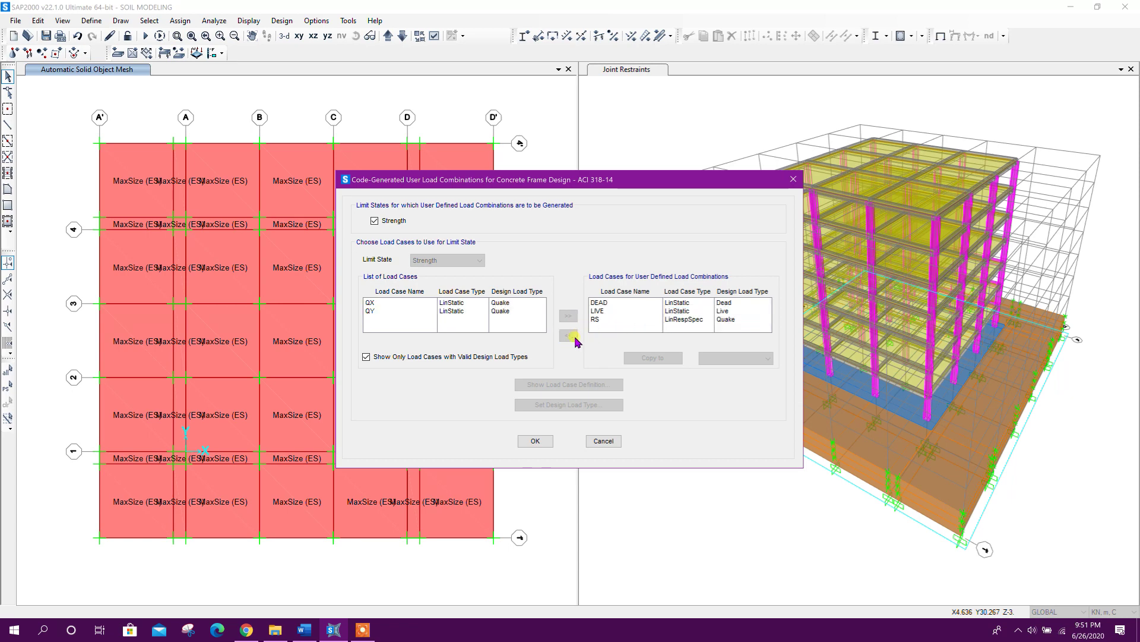
Generate the default concrete frame design combinations from the DEAD, LIVE and RS load cases
click(600, 311)
click(600, 321)
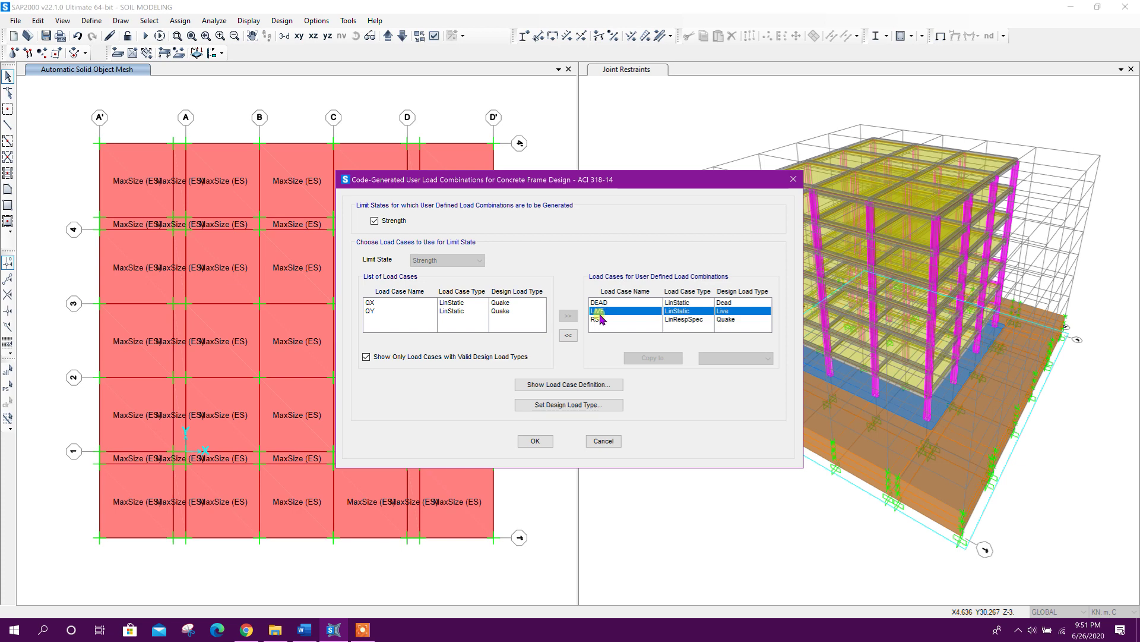
drag(621, 180, 629, 147)
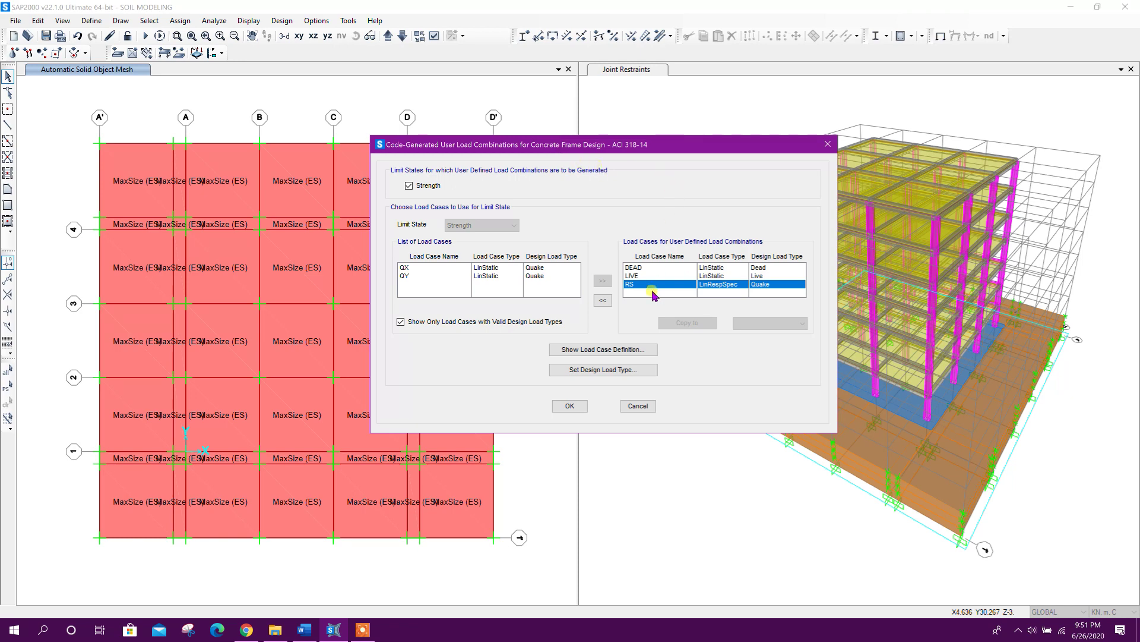
drag(649, 147, 662, 150)
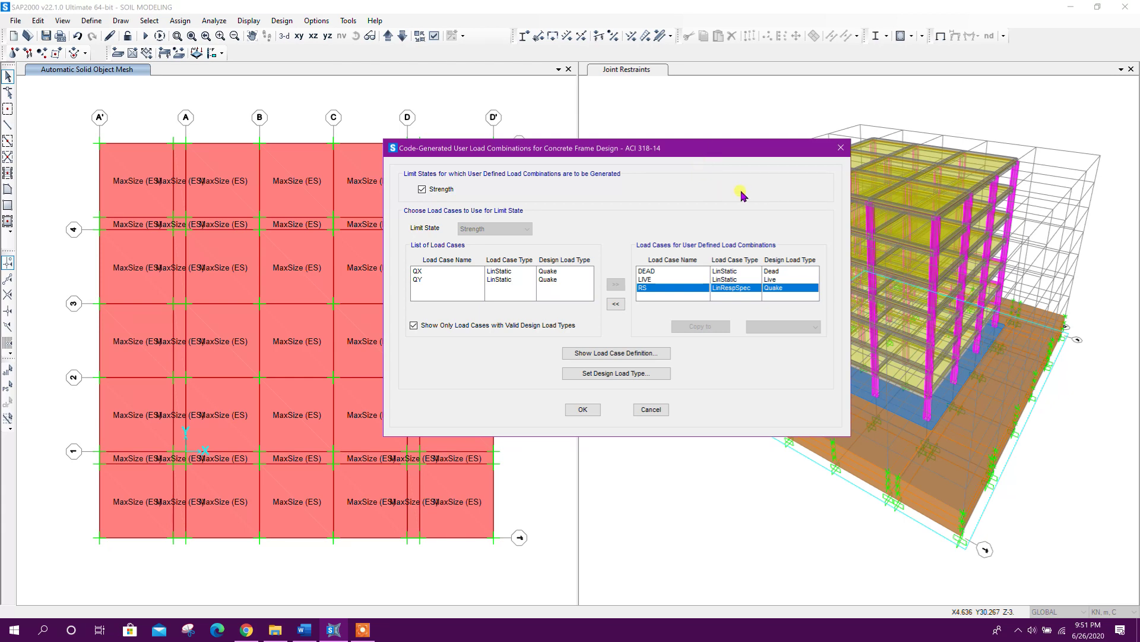
drag(684, 156, 691, 150)
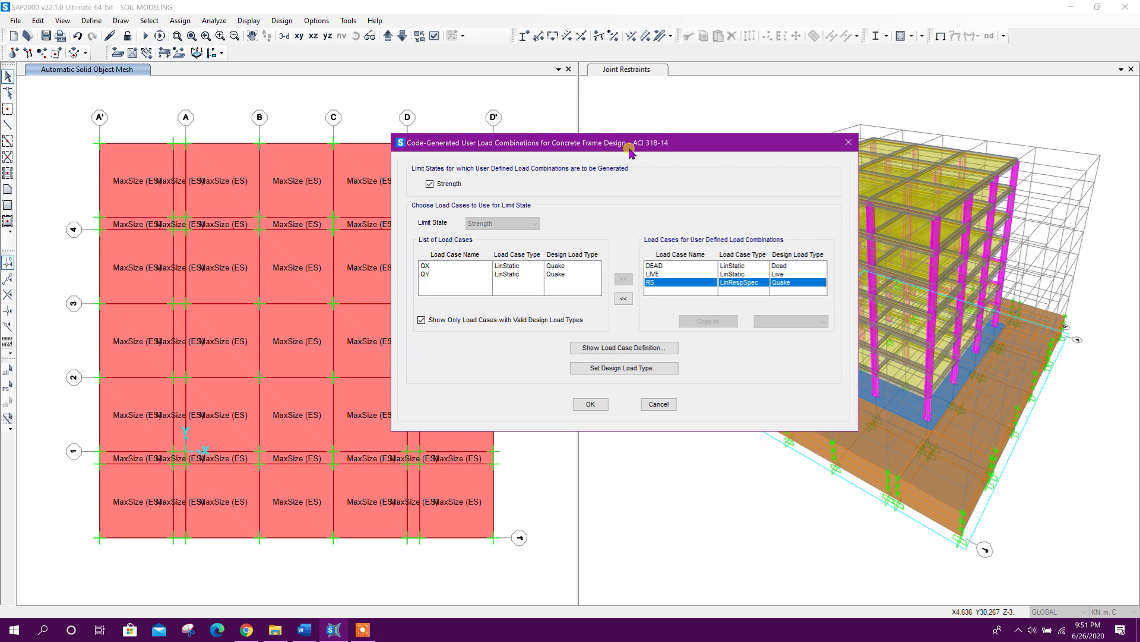
click(592, 405)
click(545, 379)
Convert the SERVICABILITY and UDCON1 to UDCON4 combinations to nonlinear cases and accept the load combination definitions
drag(484, 243, 492, 301)
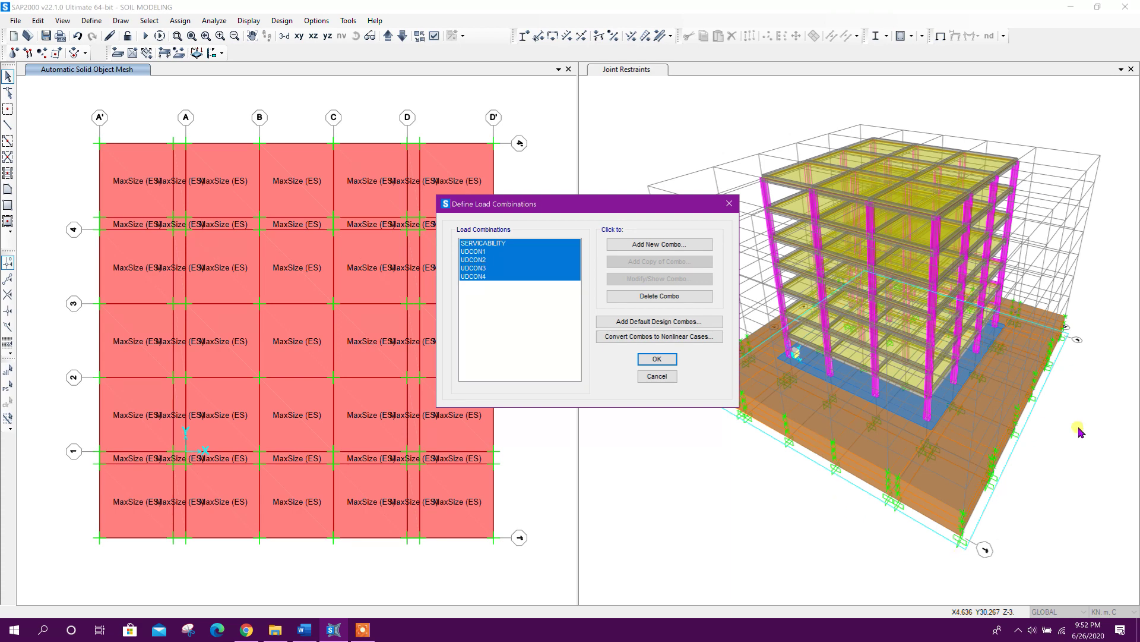
drag(607, 206, 651, 204)
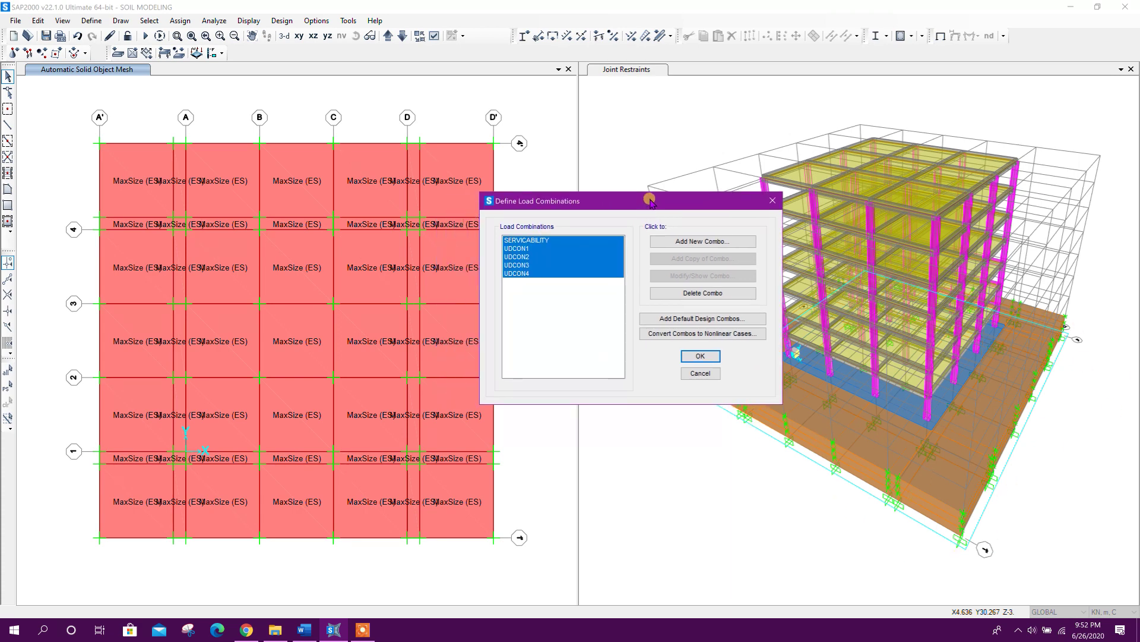
click(717, 336)
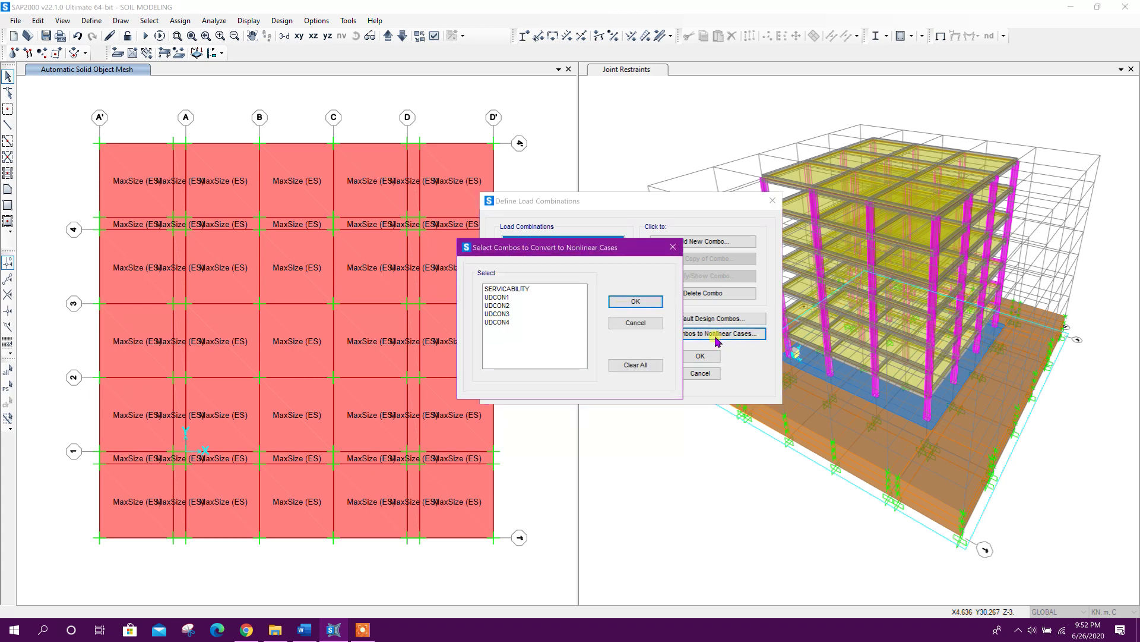
drag(538, 289, 529, 344)
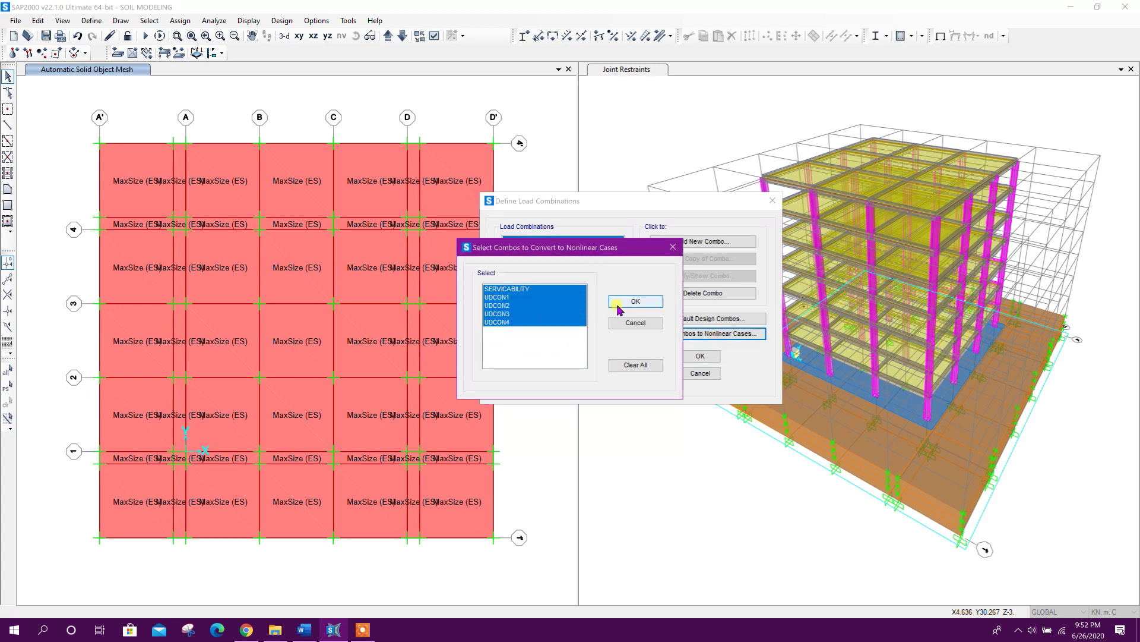
click(635, 301)
click(653, 357)
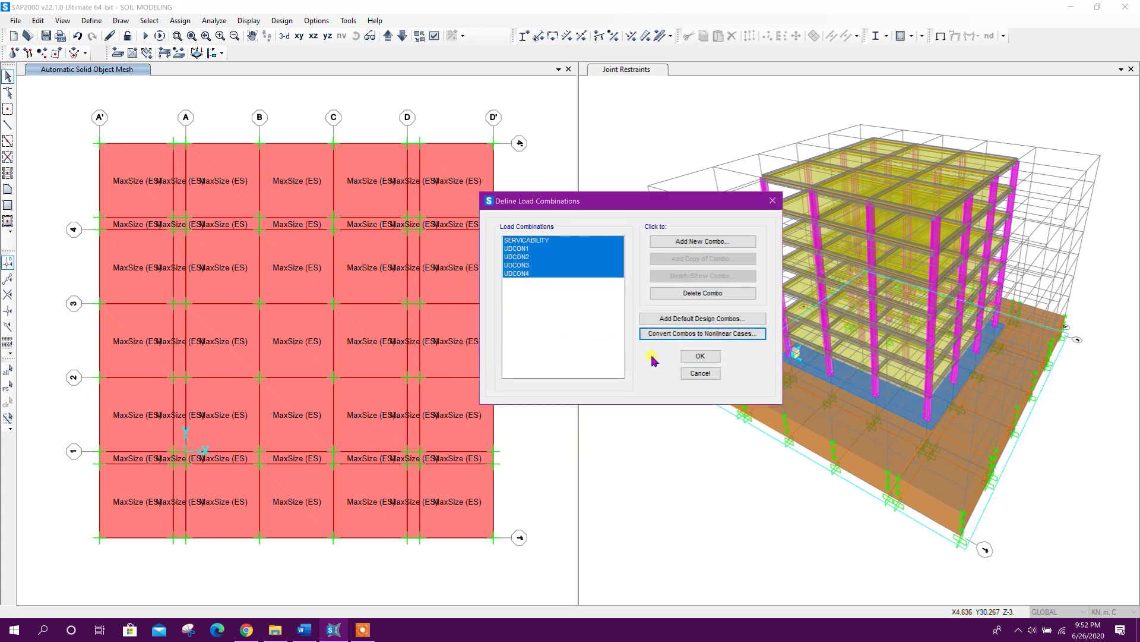
click(705, 357)
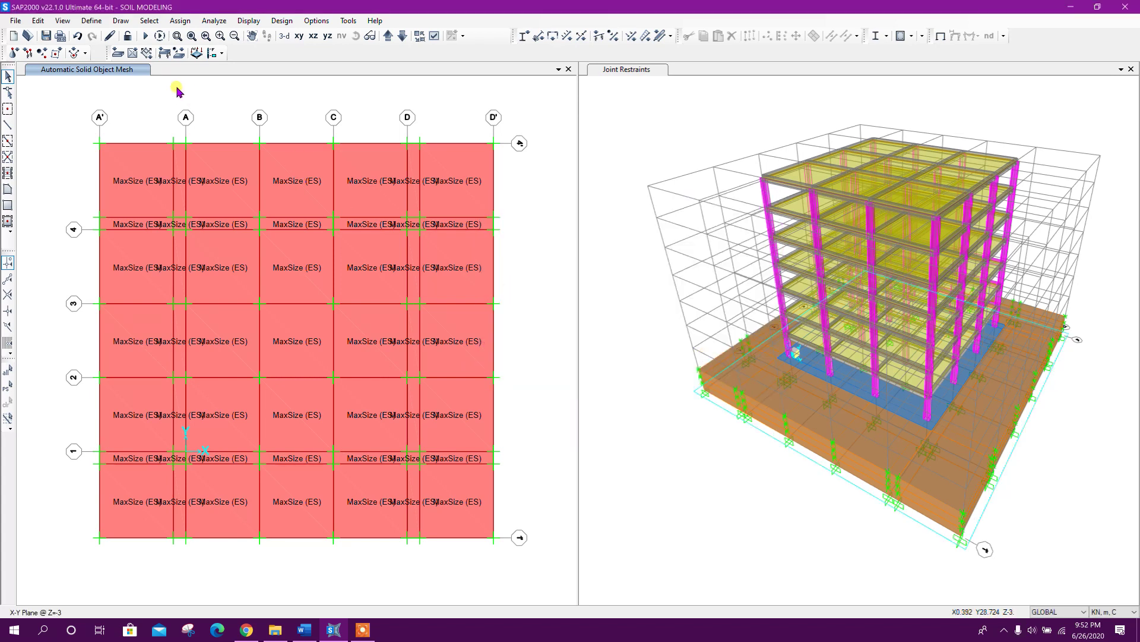
Run the analysis with all load cases set to run
click(214, 20)
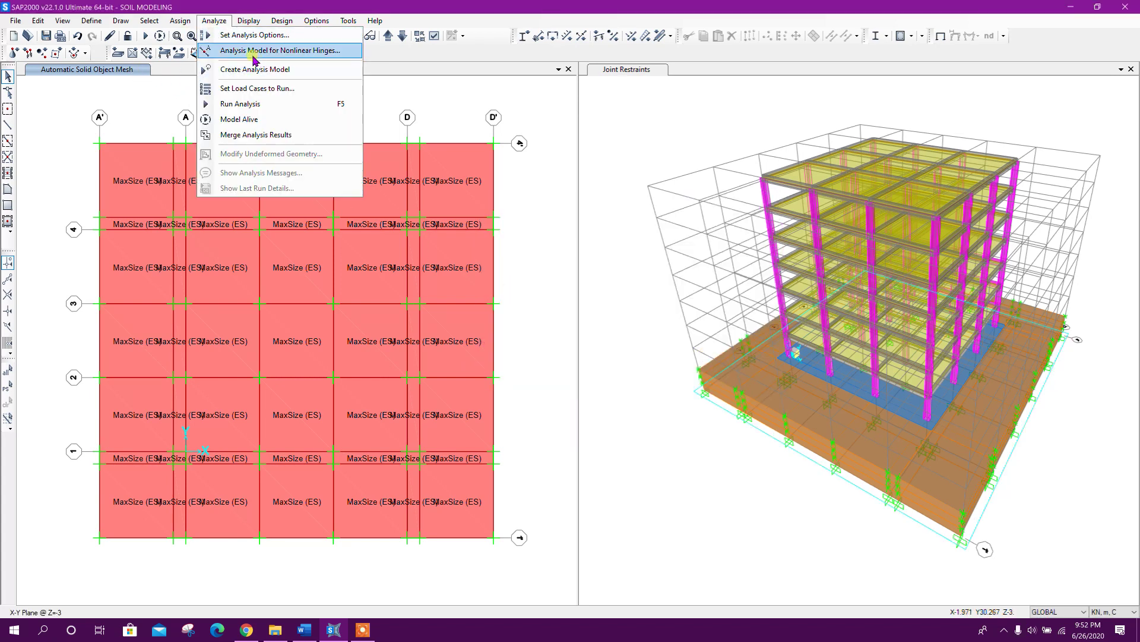
click(268, 88)
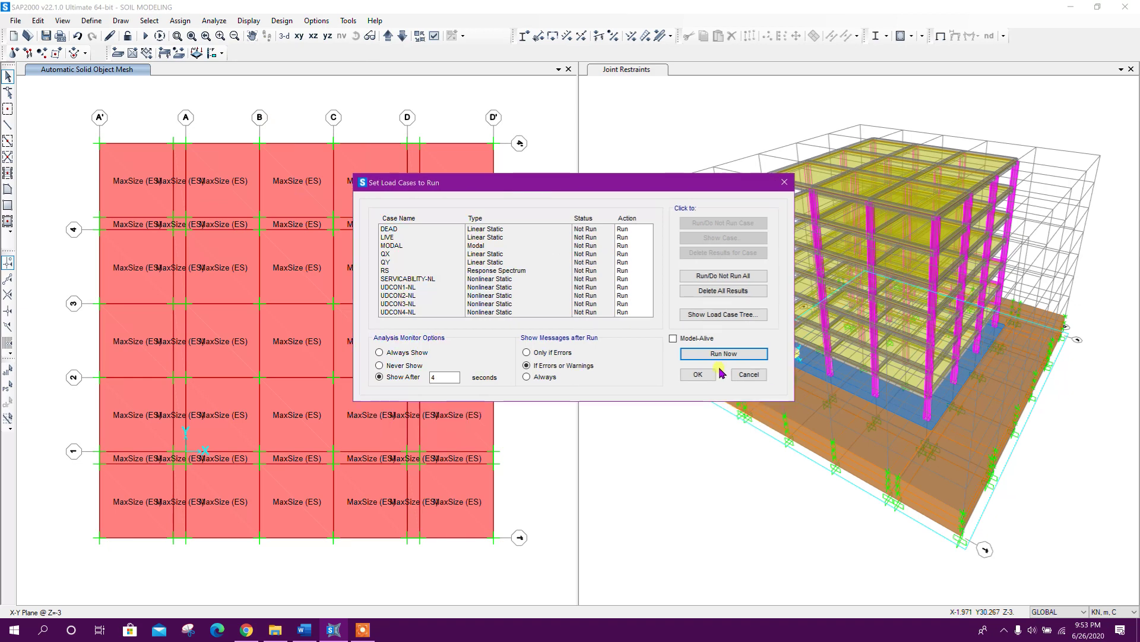
click(720, 384)
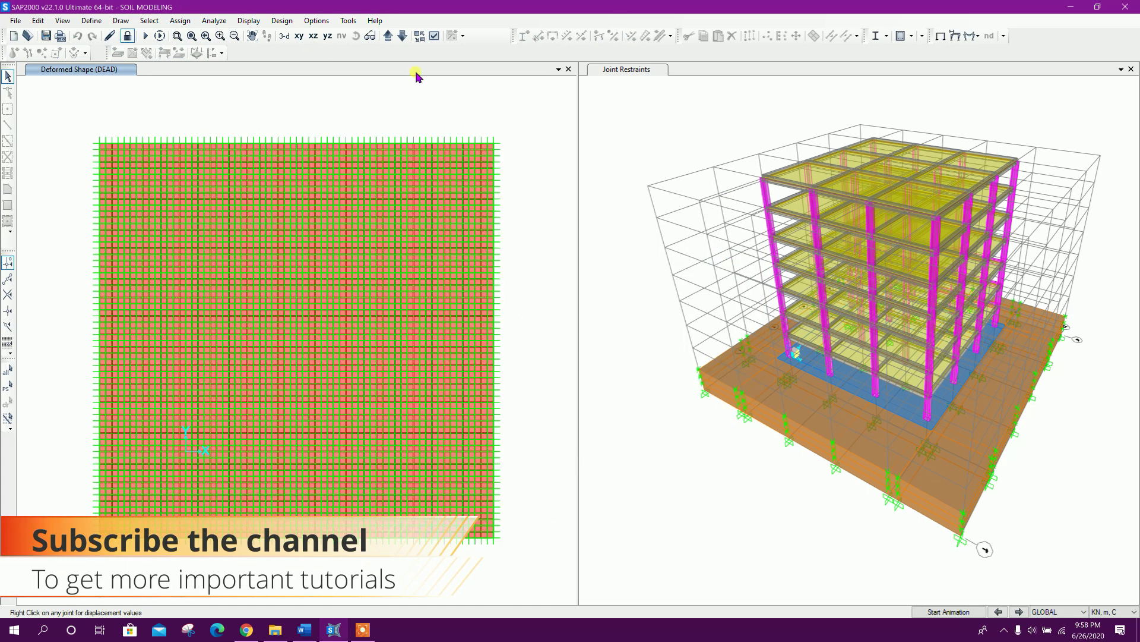
Change the 3D view's display type from extruded to Standard
click(646, 113)
click(434, 36)
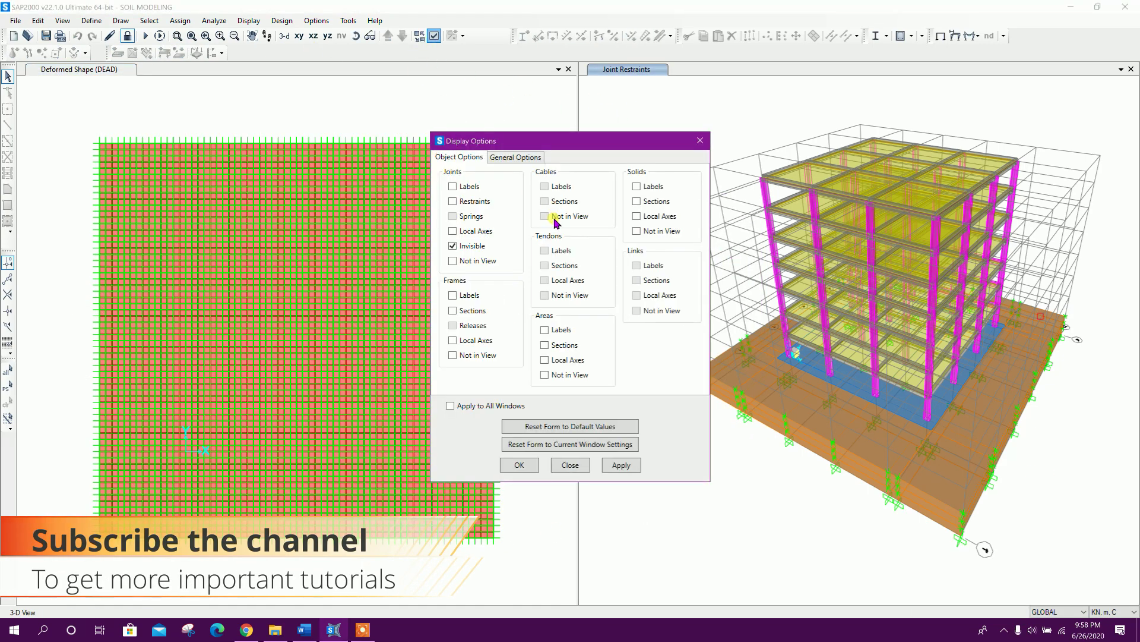
click(515, 157)
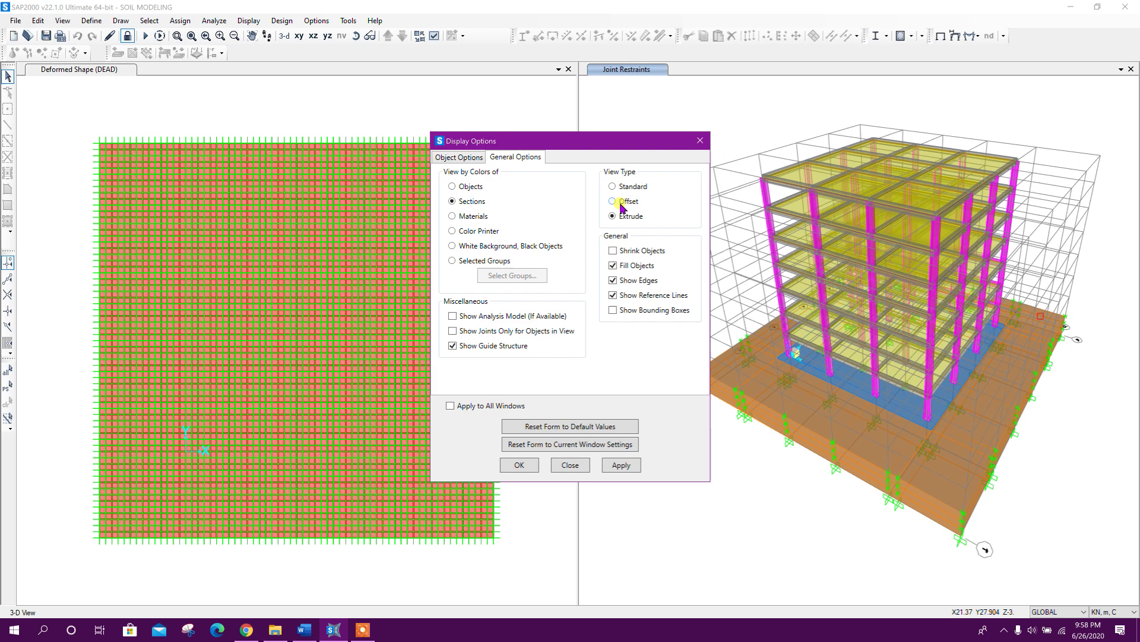
click(624, 464)
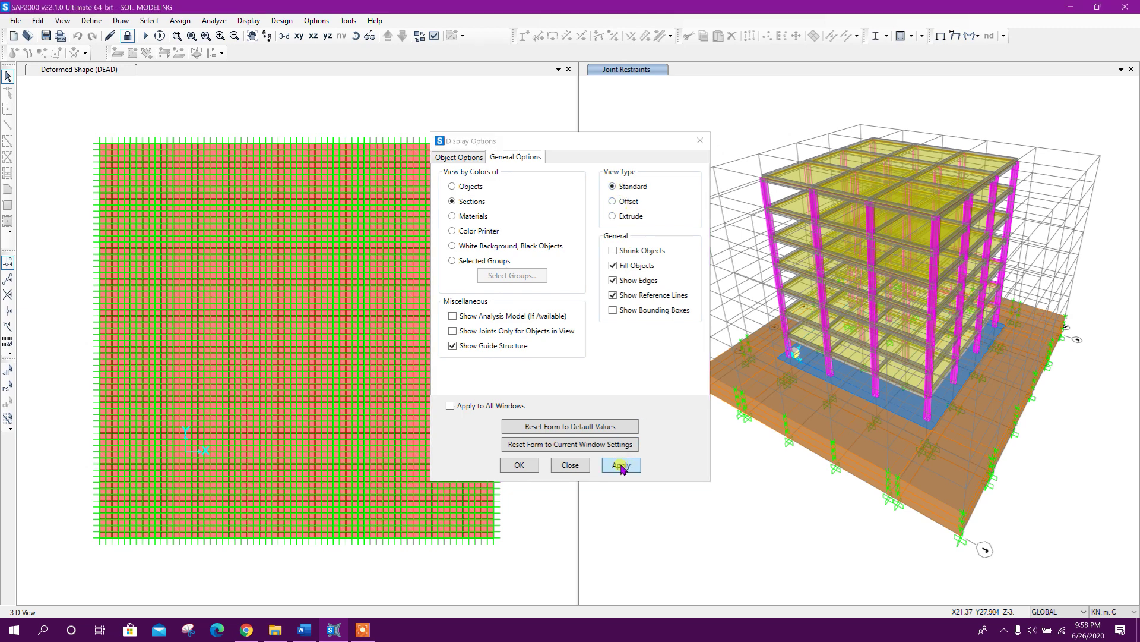
click(571, 465)
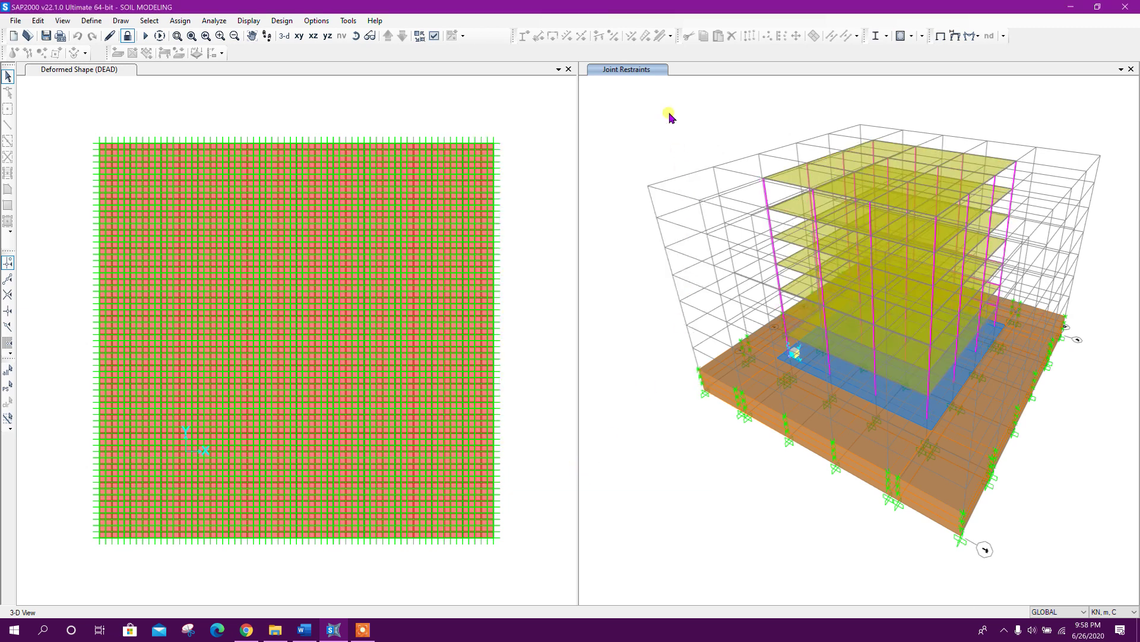
Display the deformed shape for the SERVICABILITY-NL case in the 3D view and query joint displacements on the floor slabs
click(955, 36)
drag(581, 65, 556, 53)
click(579, 79)
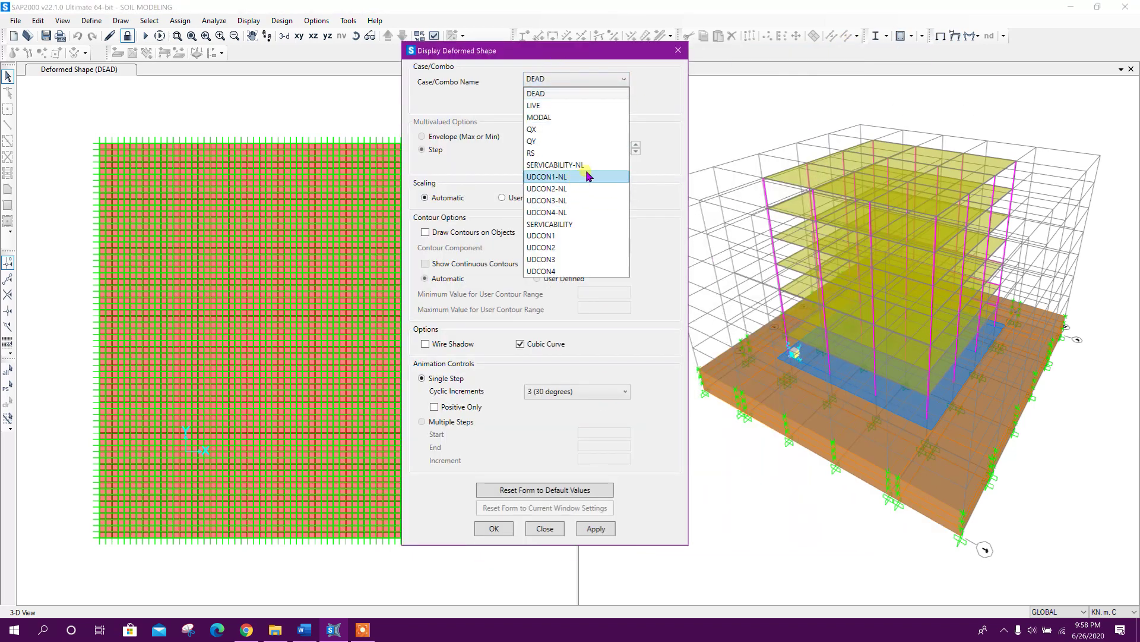
click(618, 168)
click(595, 529)
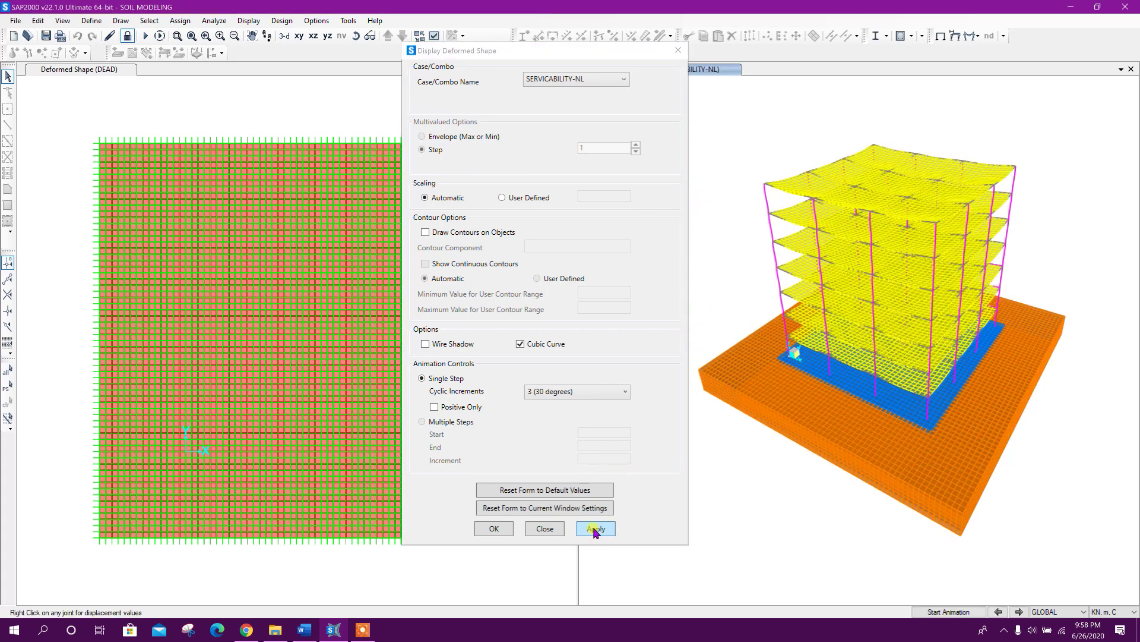
click(546, 529)
right_click(992, 178)
right_click(907, 202)
right_click(974, 237)
right_click(915, 234)
click(934, 158)
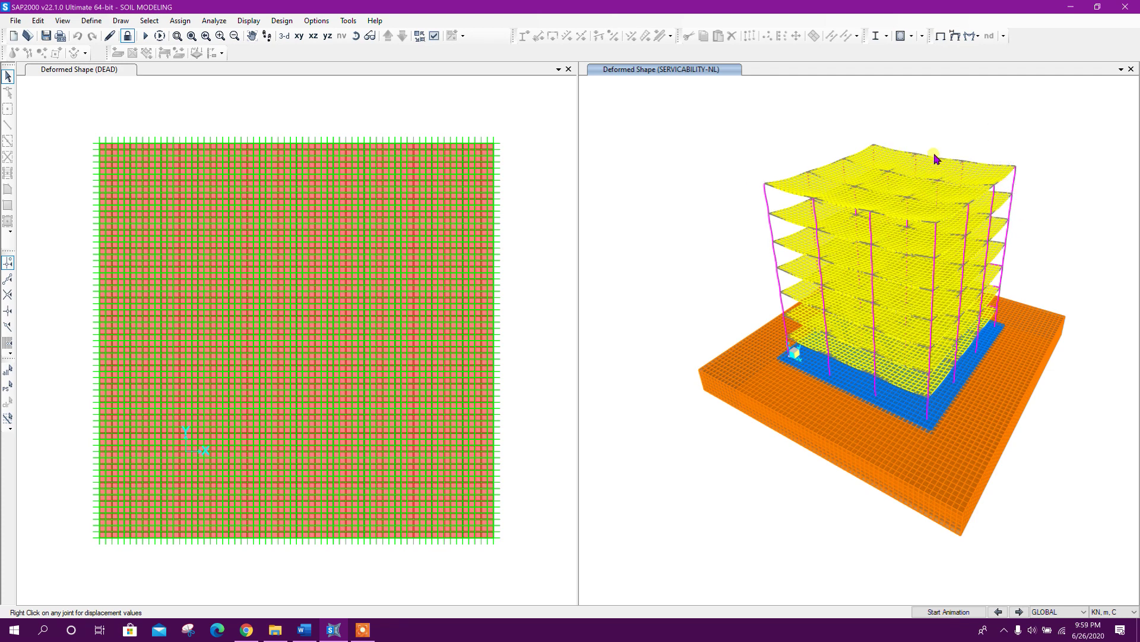
right_click(1016, 156)
Display the S11 and S22 solid stress contours for SERVICABILITY-NL in the 3D view and inspect the mat and soil
click(978, 35)
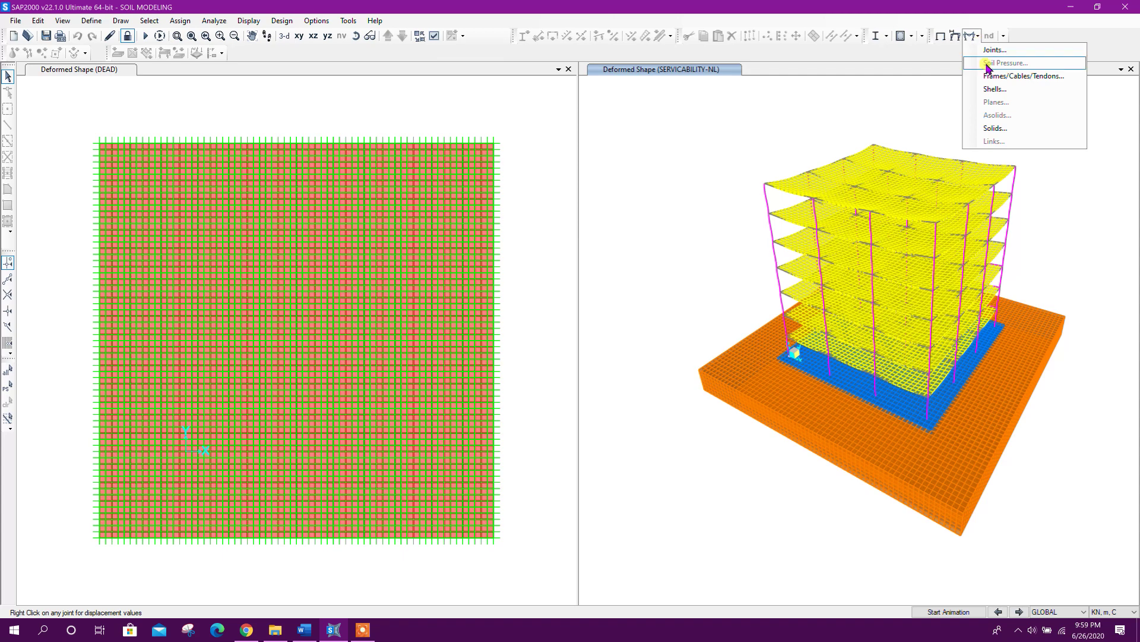
click(1010, 127)
drag(766, 158, 997, 89)
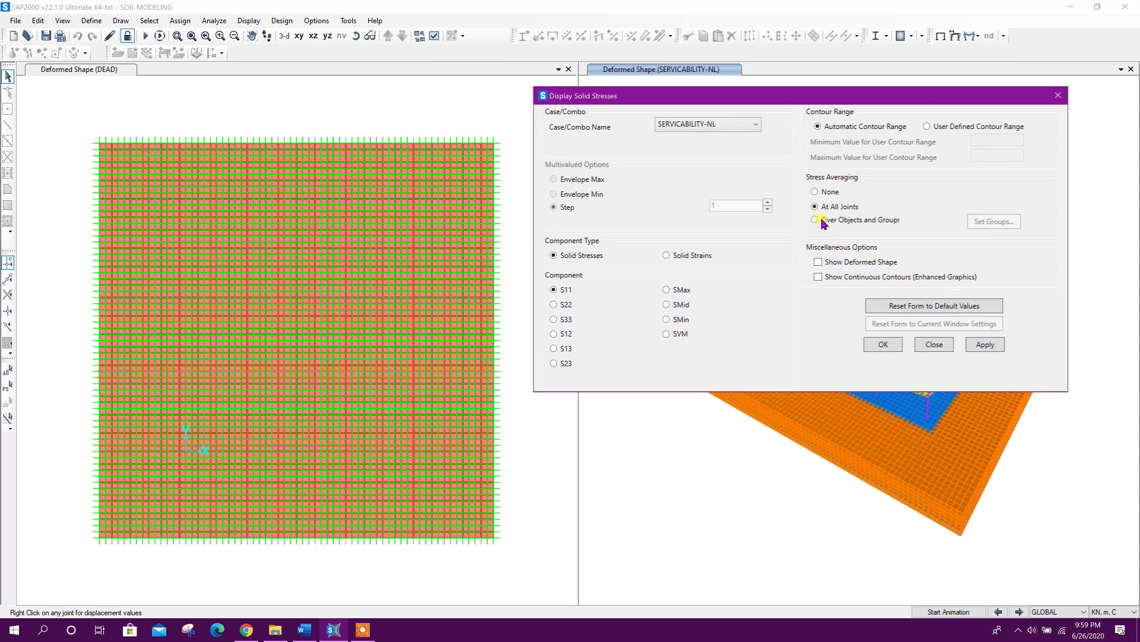
click(721, 125)
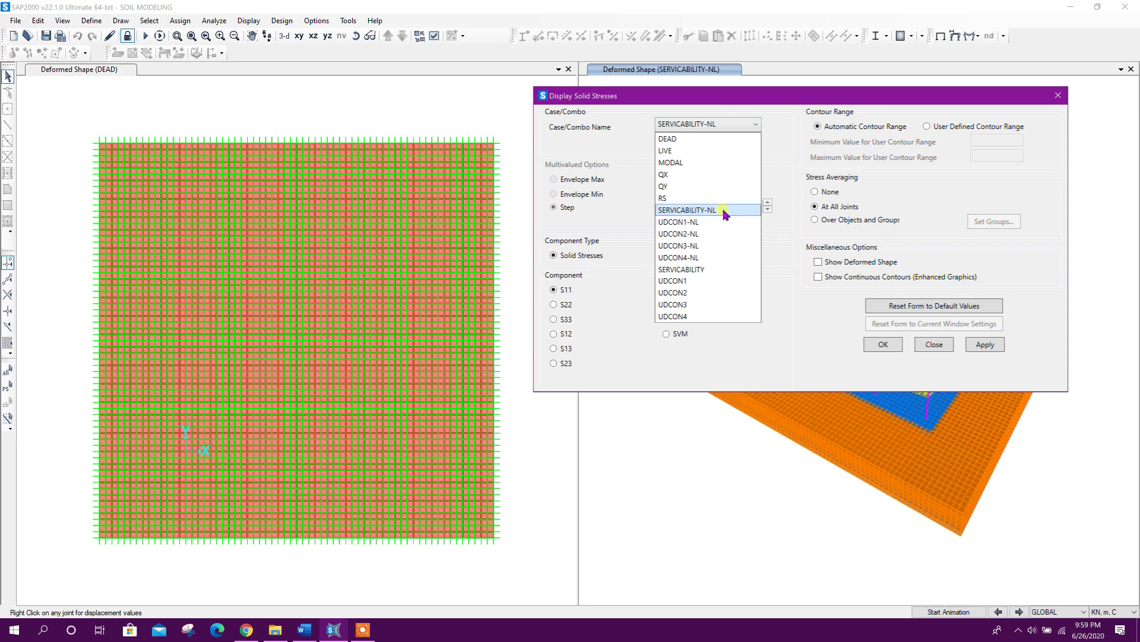
click(724, 211)
drag(846, 96, 465, 95)
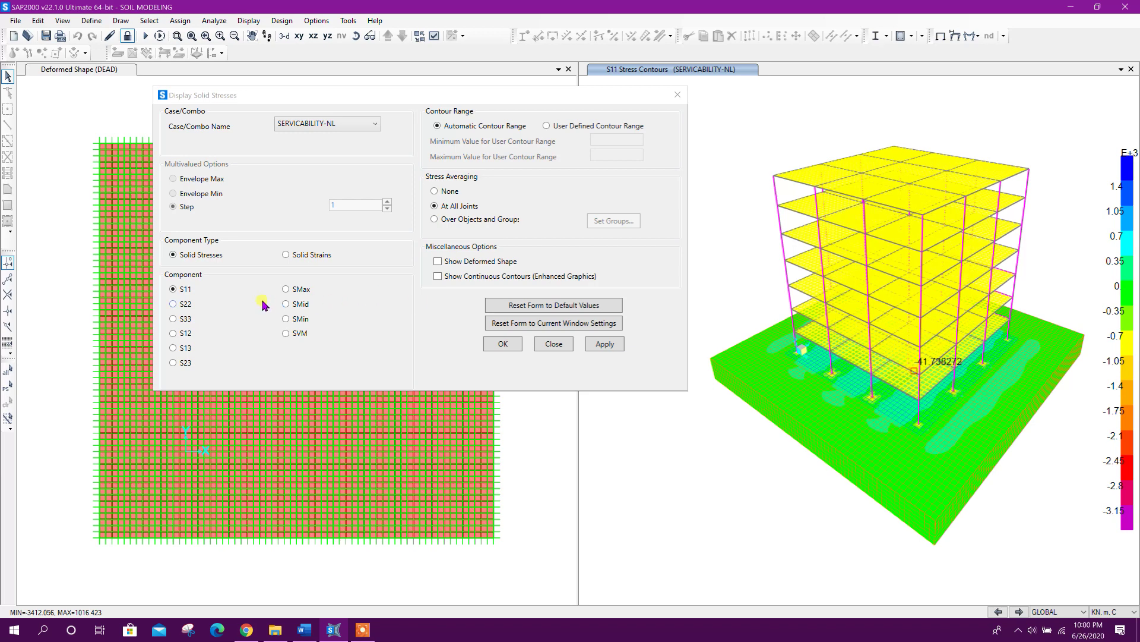
click(173, 304)
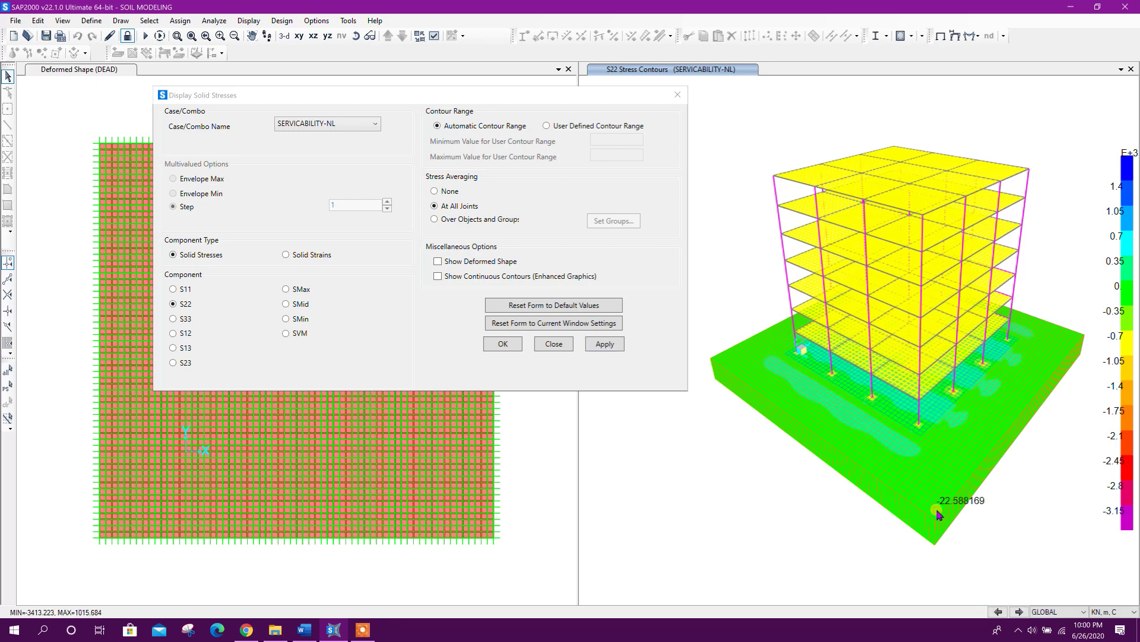
click(554, 344)
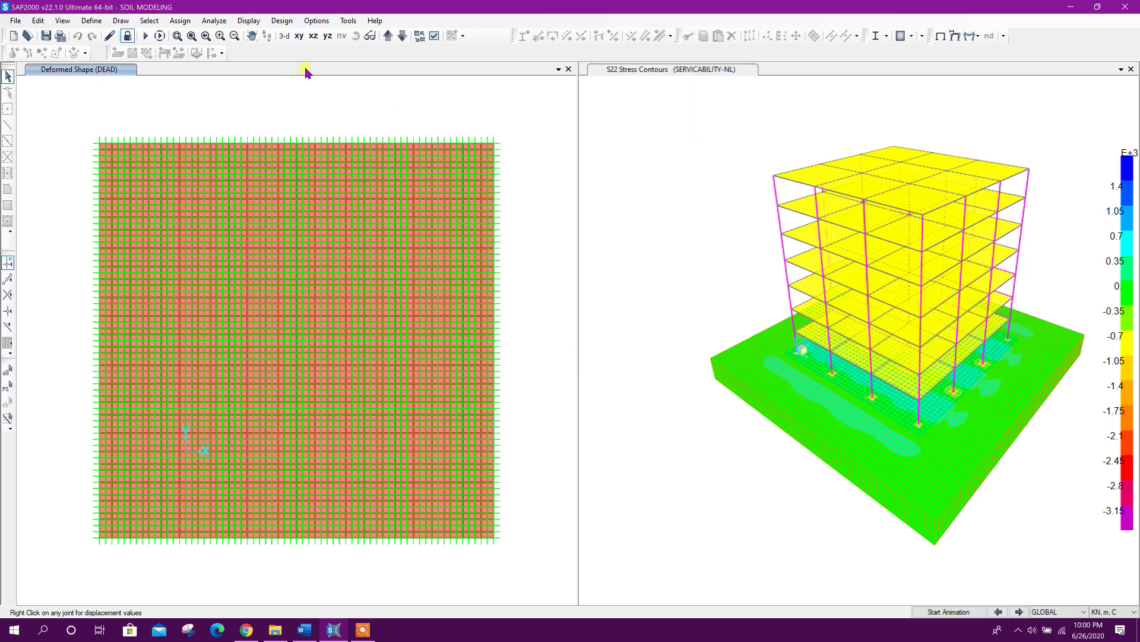
Restore the plan view to the undeformed shape, move it up to Z=0 and display the S22 solid stress contours for SERVICABILITY-NL there
click(942, 36)
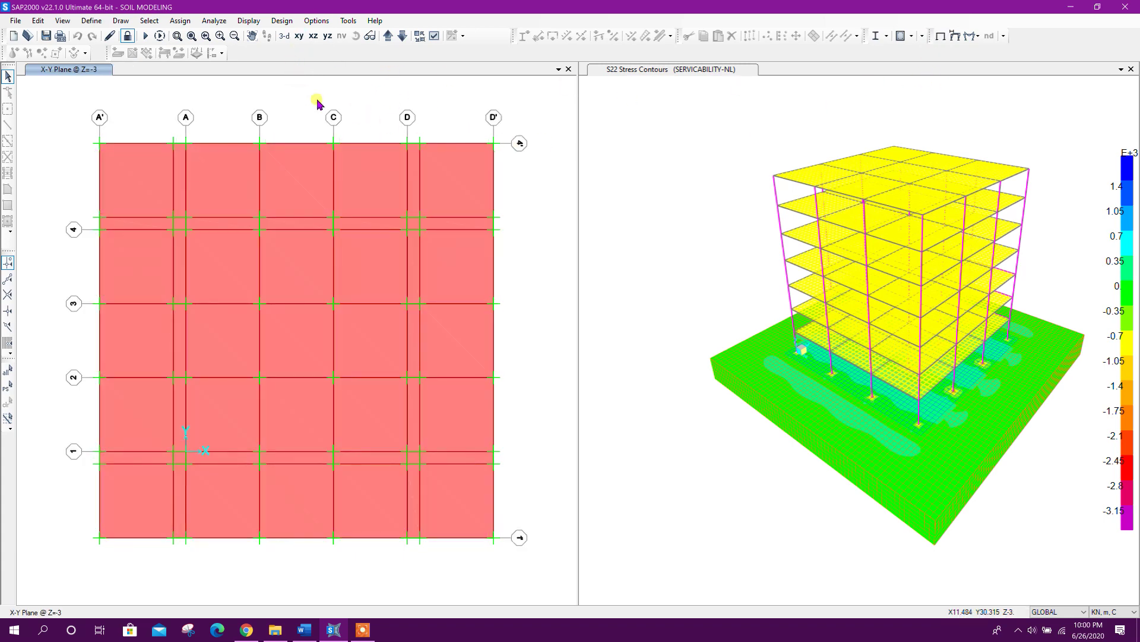
click(387, 36)
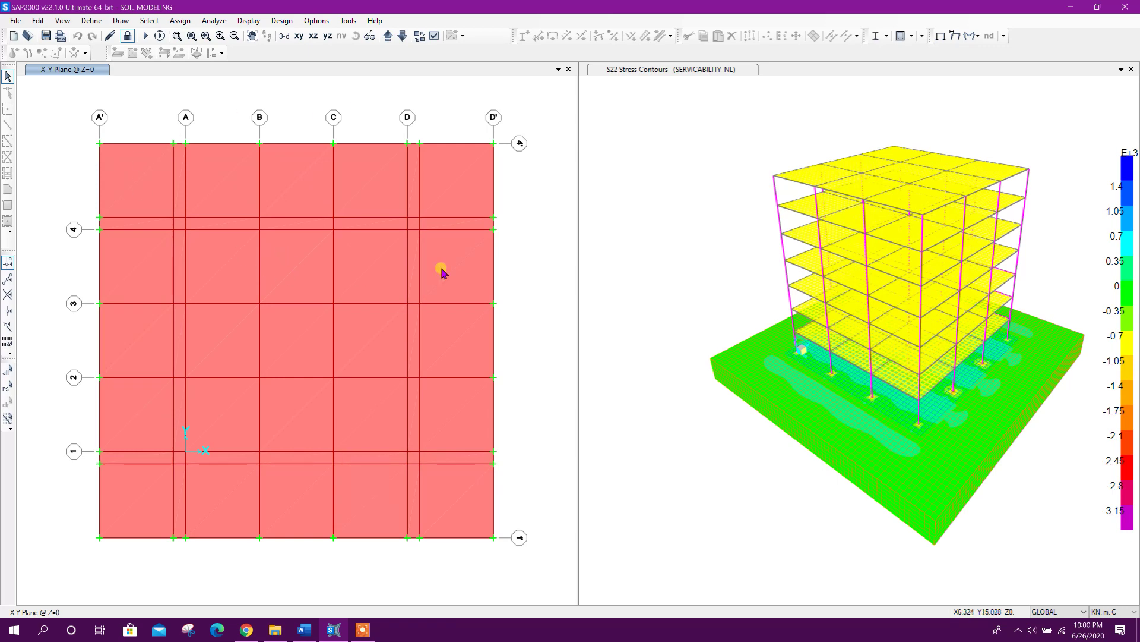
click(974, 35)
click(1004, 129)
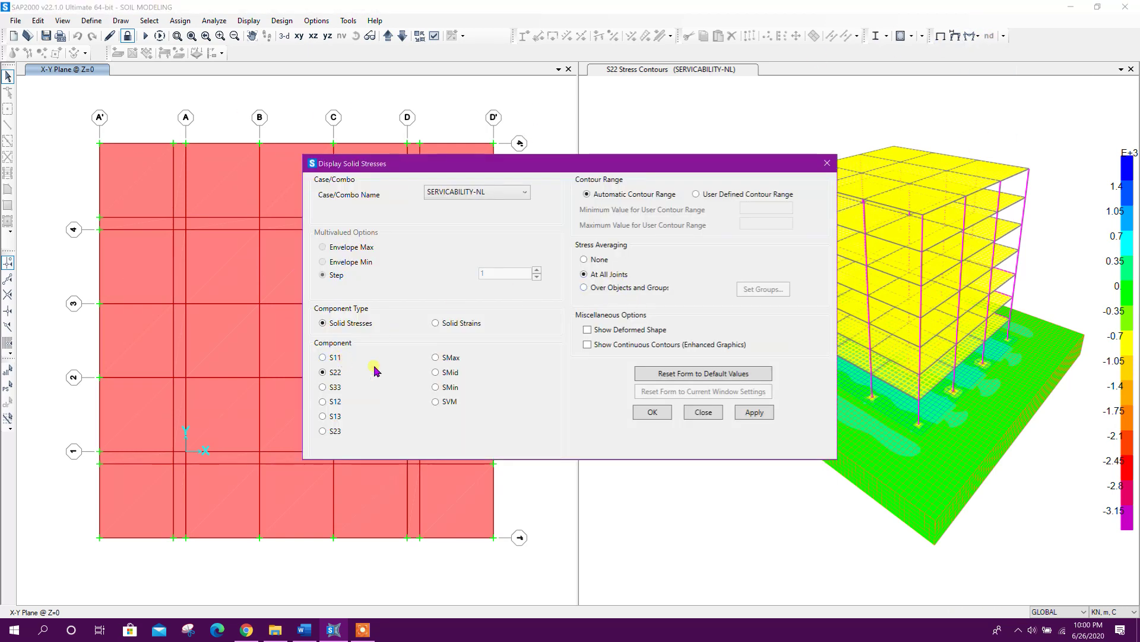
click(751, 415)
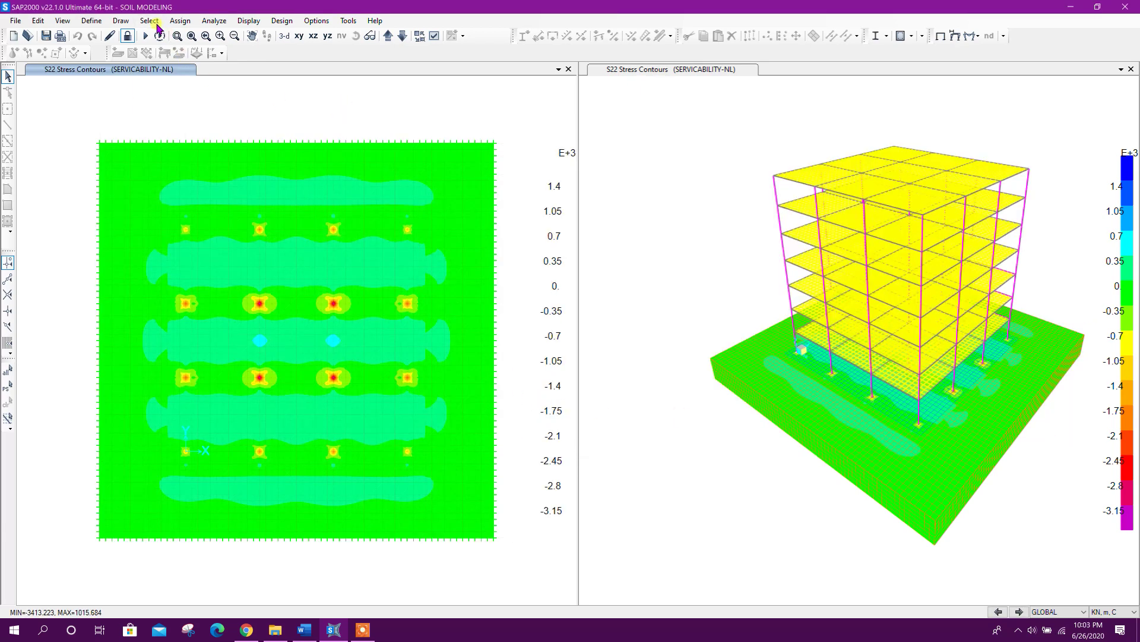
Select all solids that have the MAT solid property
click(150, 21)
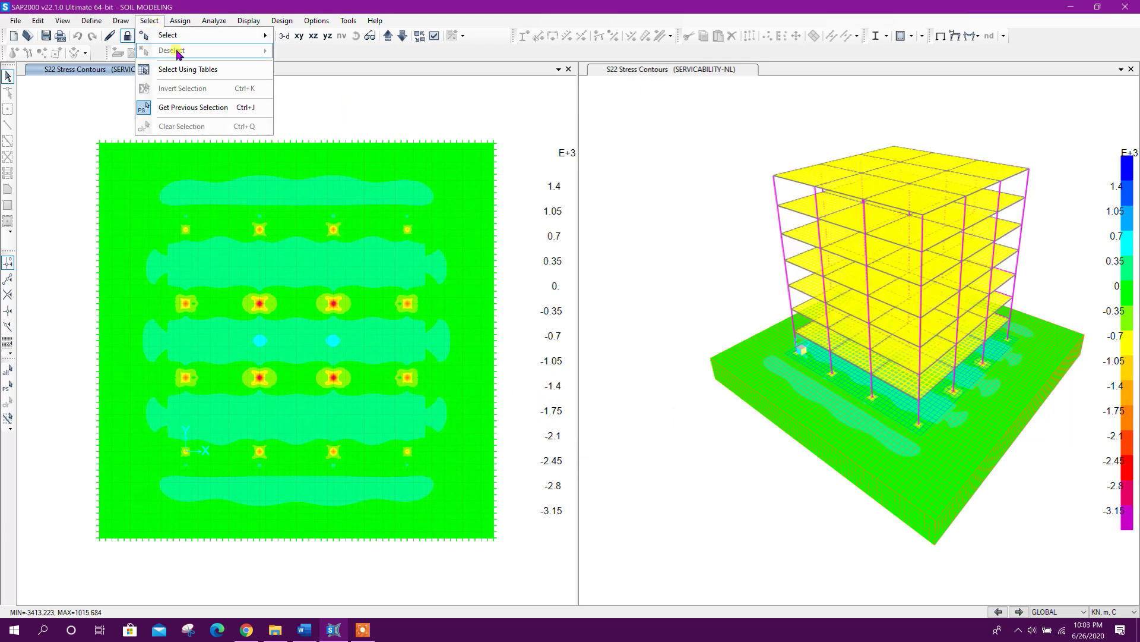
mouse_move(167, 35)
mouse_move(403, 144)
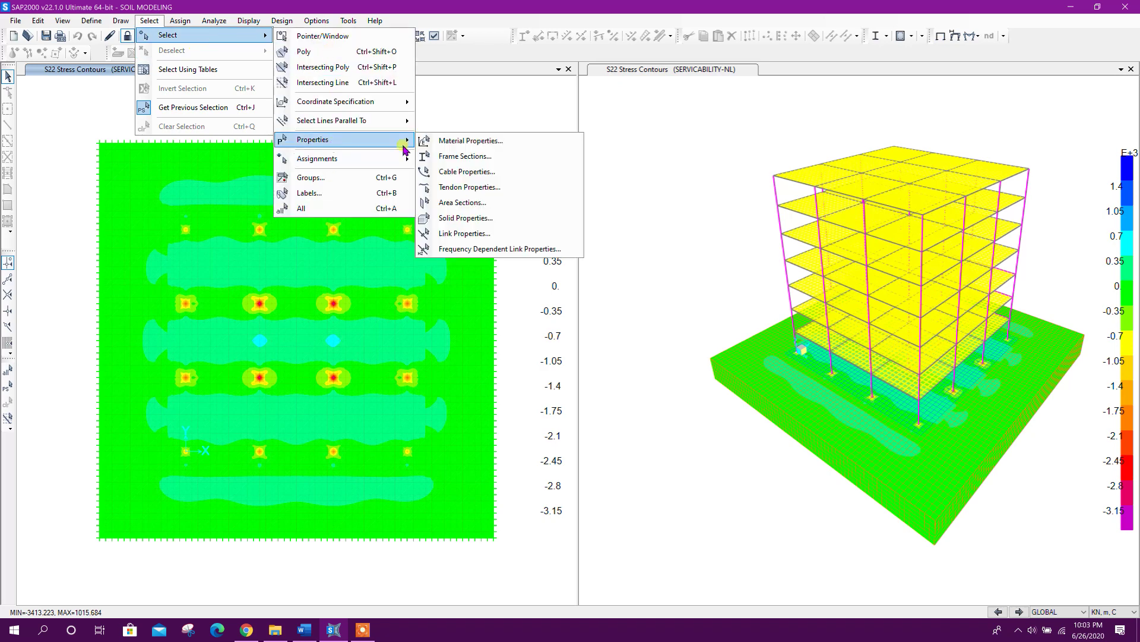
click(487, 220)
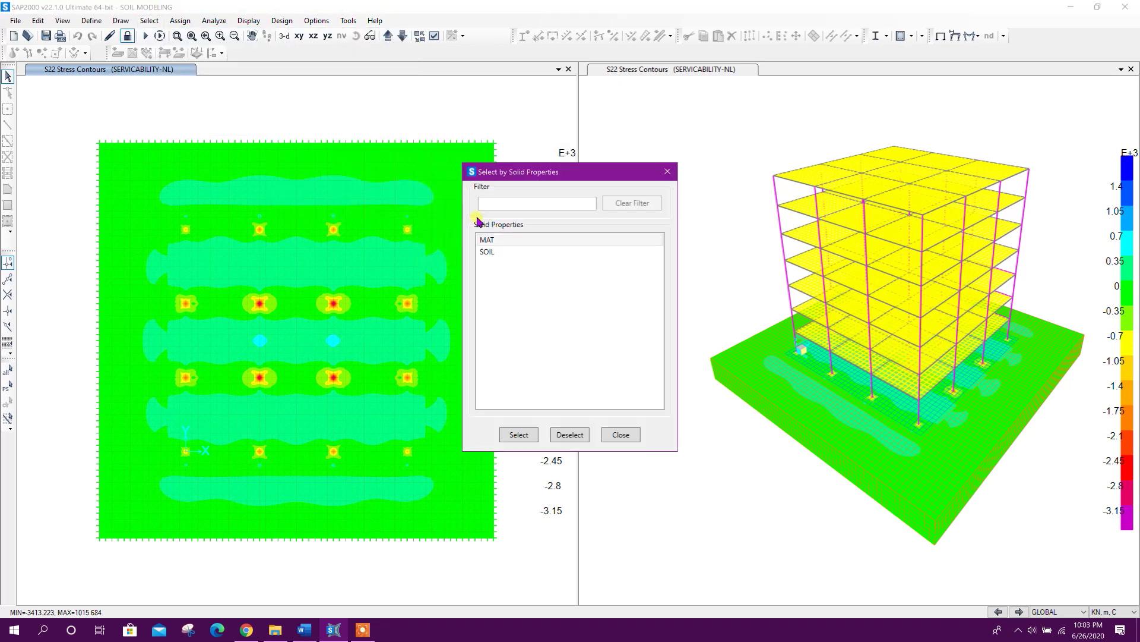
drag(530, 178, 564, 129)
click(526, 191)
click(566, 386)
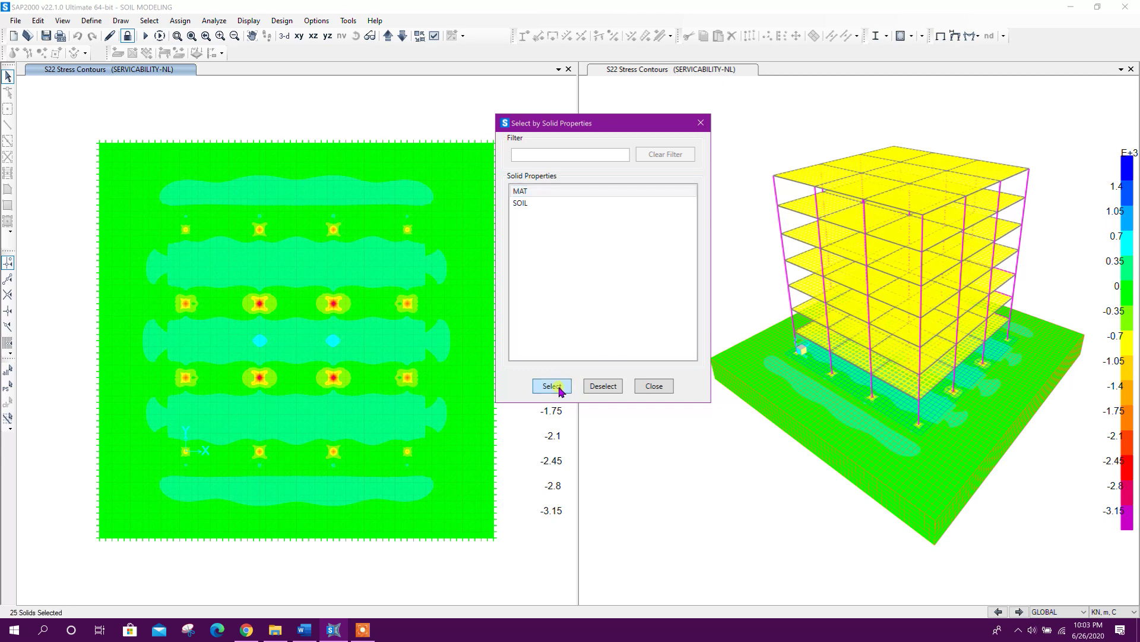
click(653, 387)
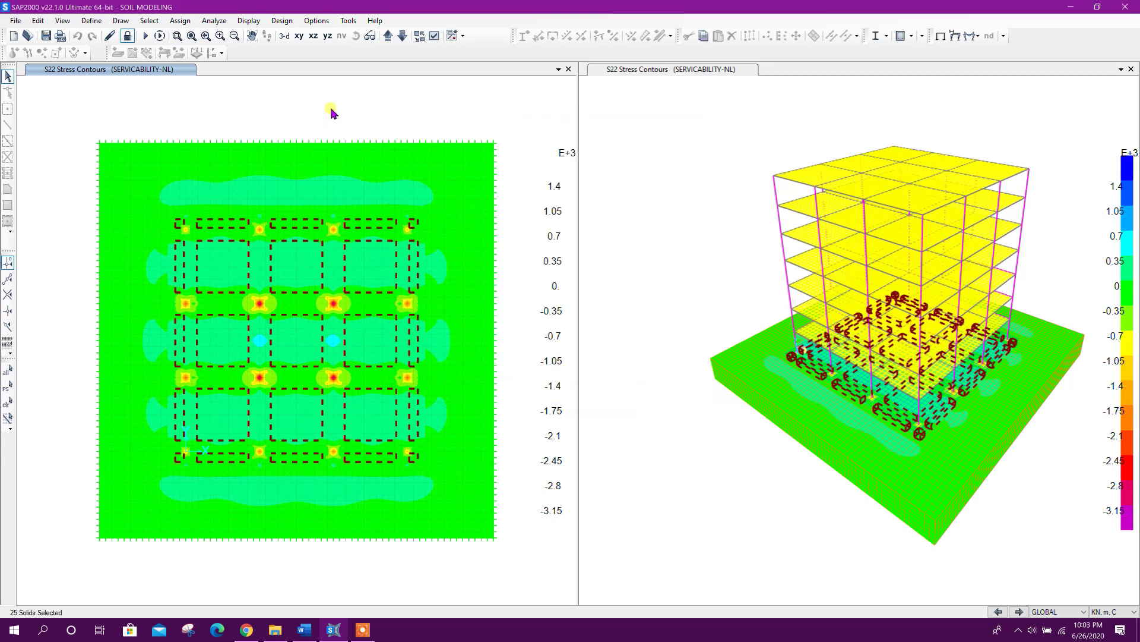
Show only the selected mat solids in the plan window, switch it to 3D and inspect the S22 contours around the columns
right_click(364, 131)
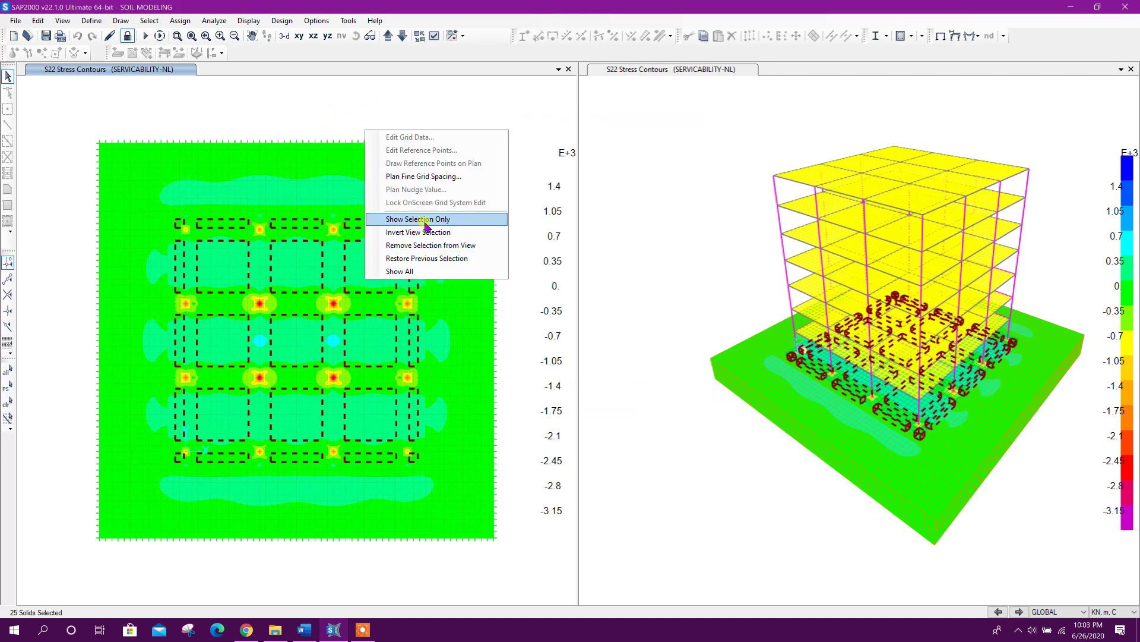
click(426, 245)
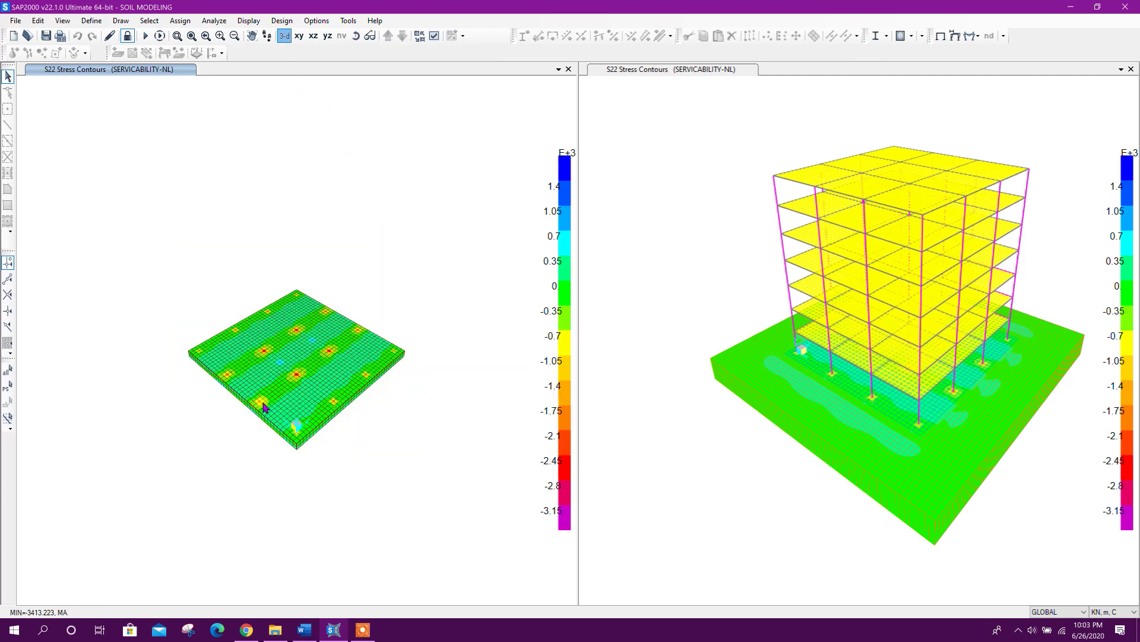
scroll(265, 405, up, 4)
scroll(264, 403, down, 2)
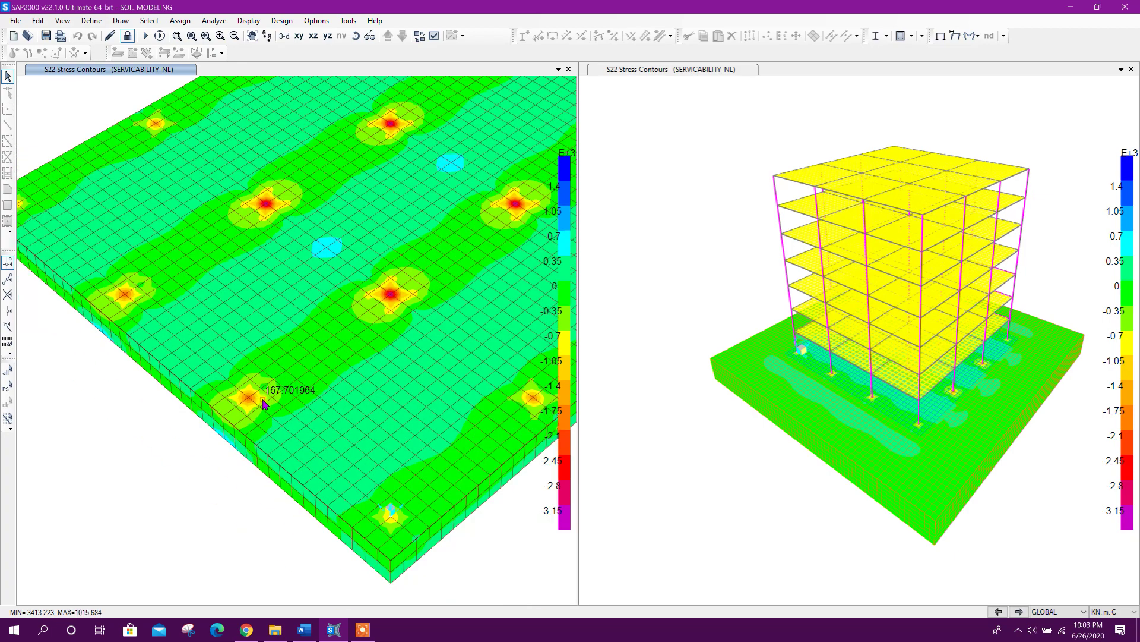
middle_drag(445, 458, 419, 471)
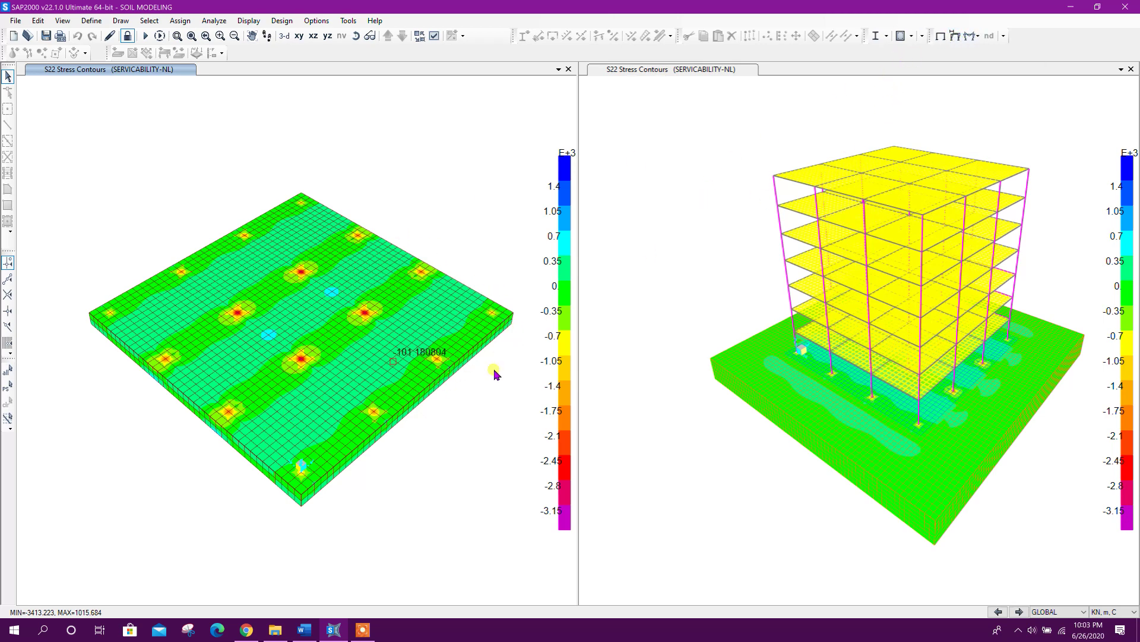
Display the deformed shape of the isolated mat for the SERVICABILITY-NL case
click(955, 40)
drag(516, 62, 716, 61)
click(802, 90)
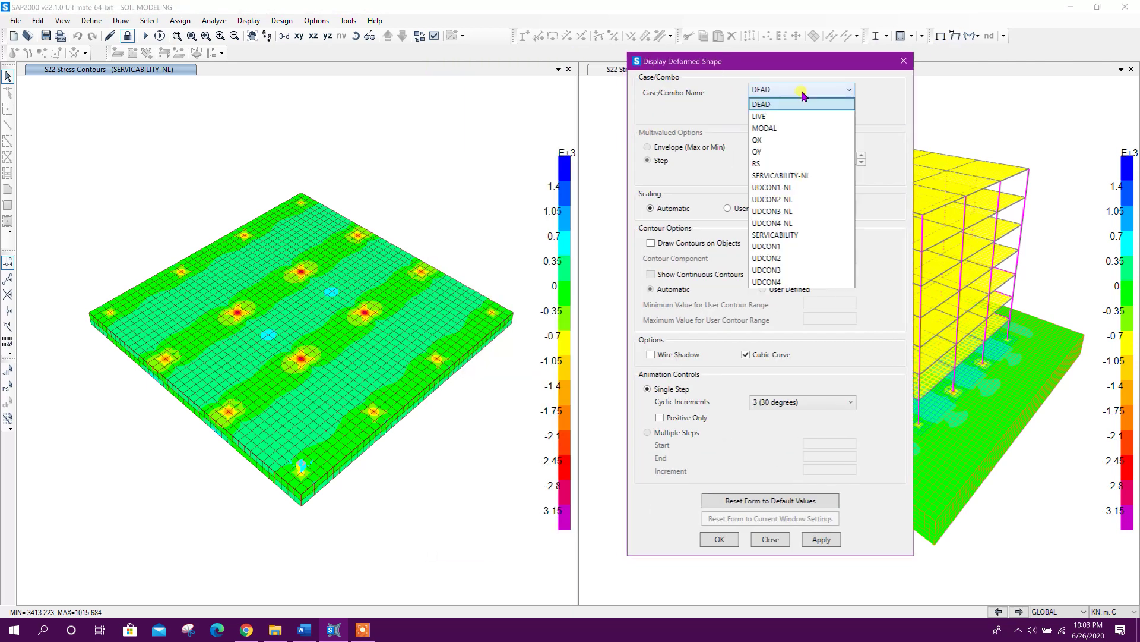
click(801, 175)
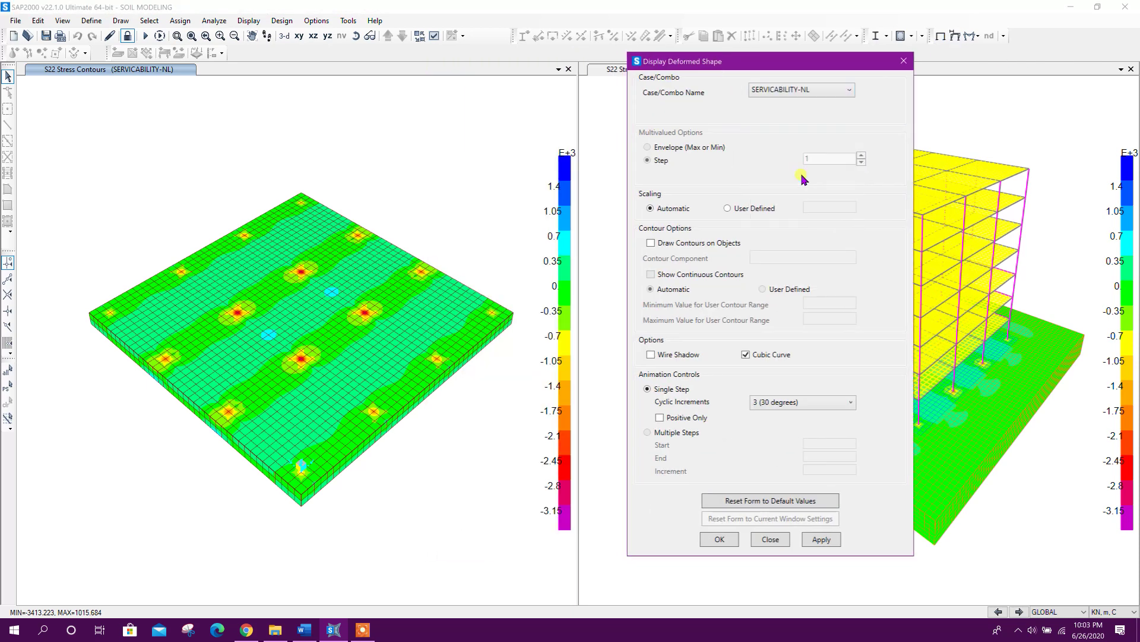
drag(779, 70, 828, 60)
click(872, 529)
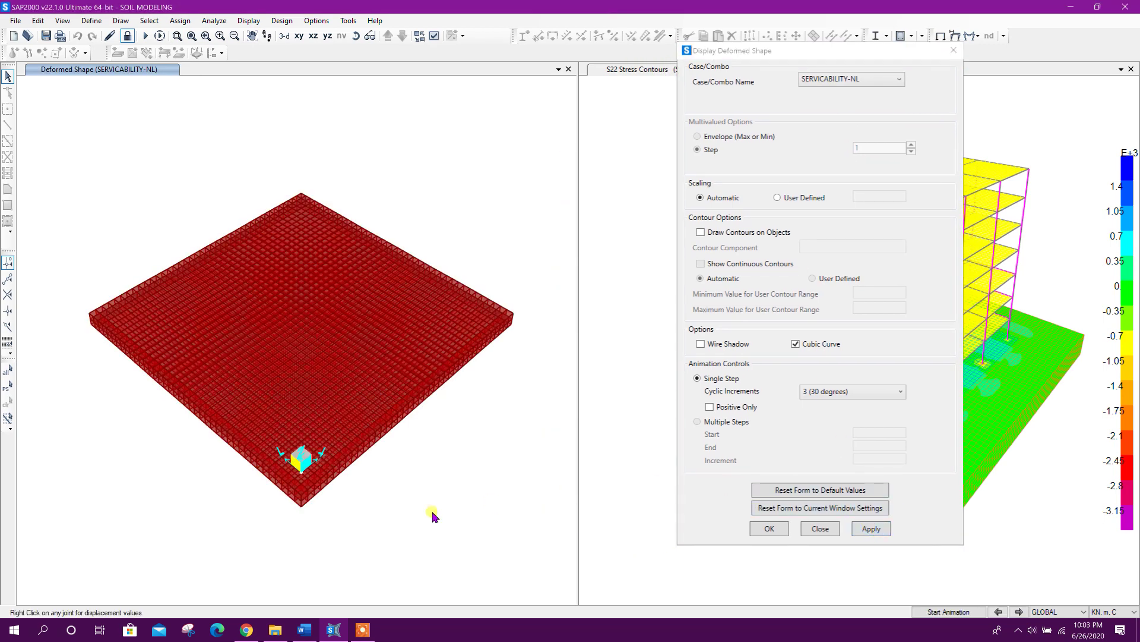
Query the joint displacements at the four corners of the mat and close the deformed shape settings
mouse_move(300, 507)
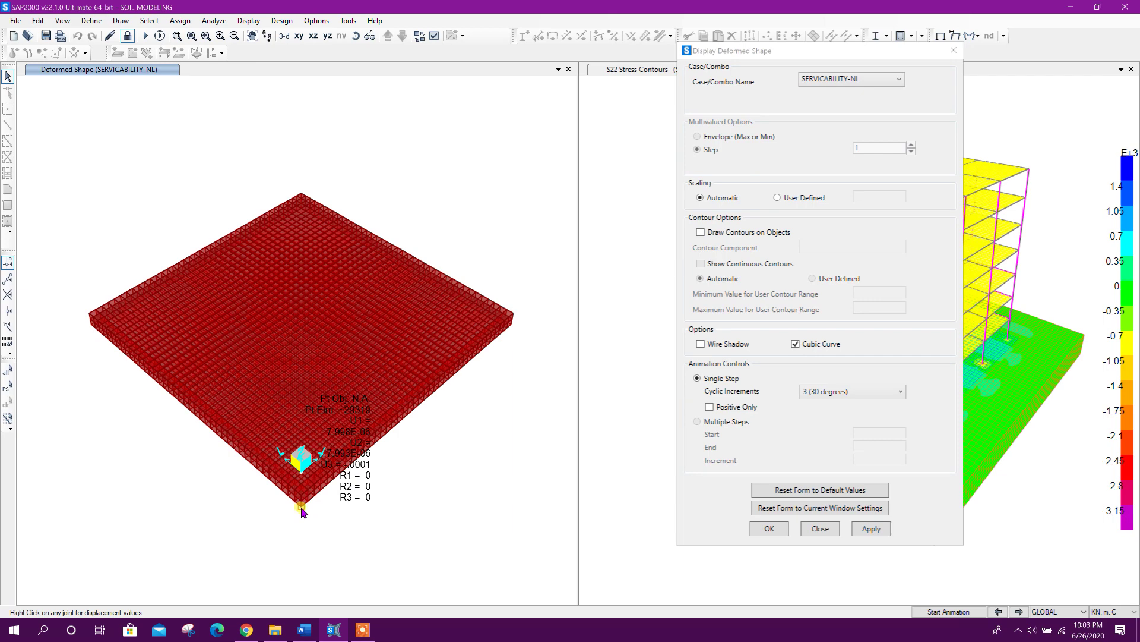
right_click(301, 506)
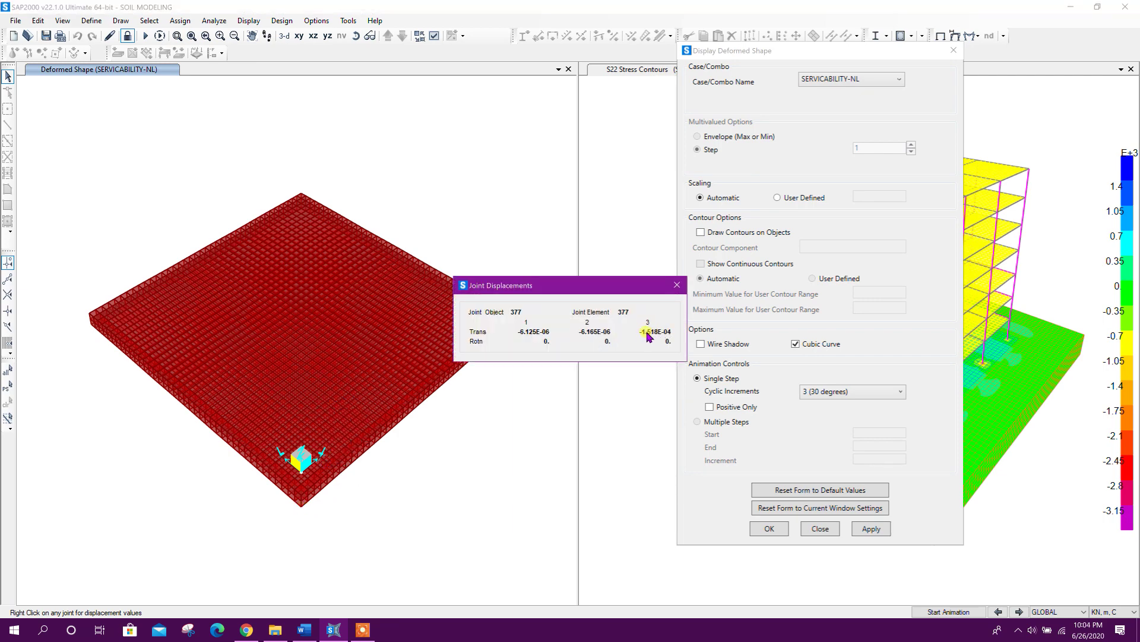
click(675, 286)
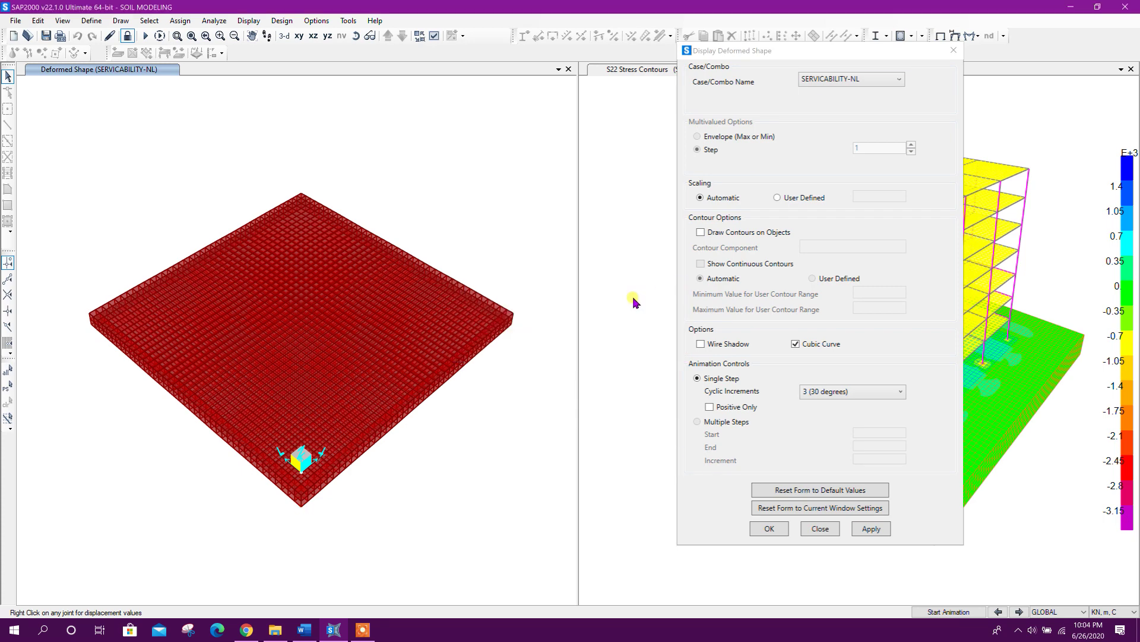
right_click(511, 328)
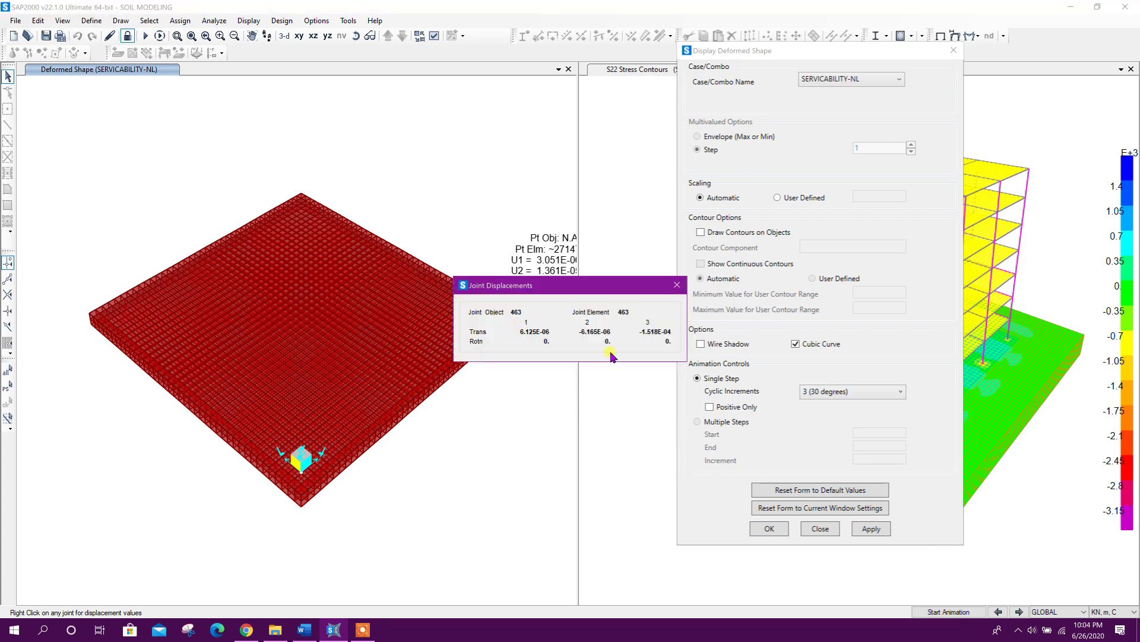
click(676, 285)
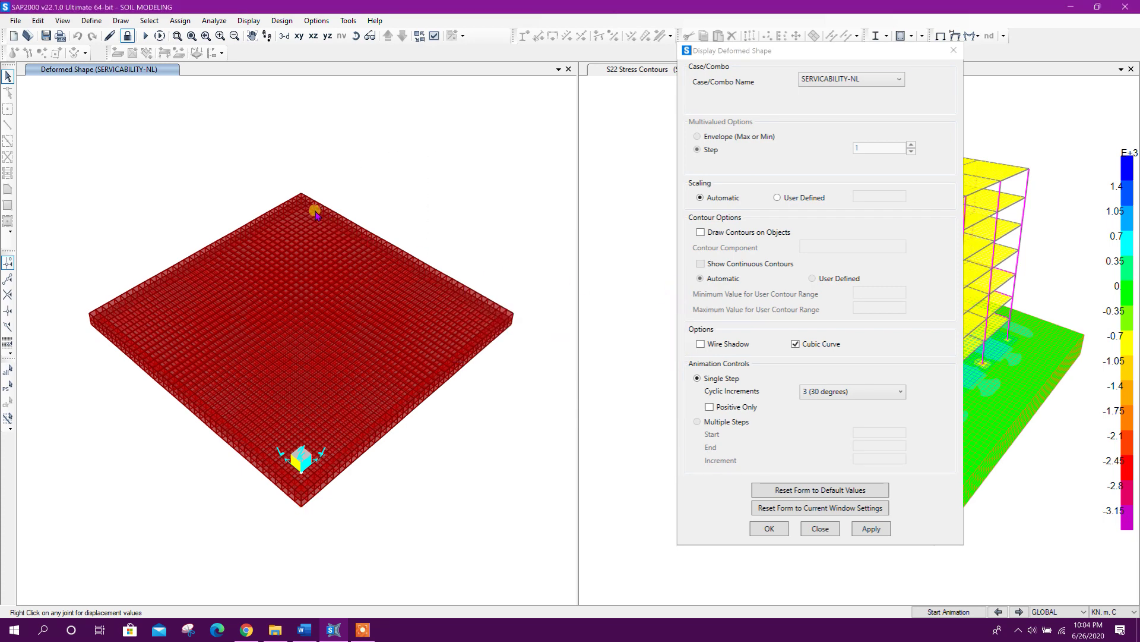
right_click(302, 195)
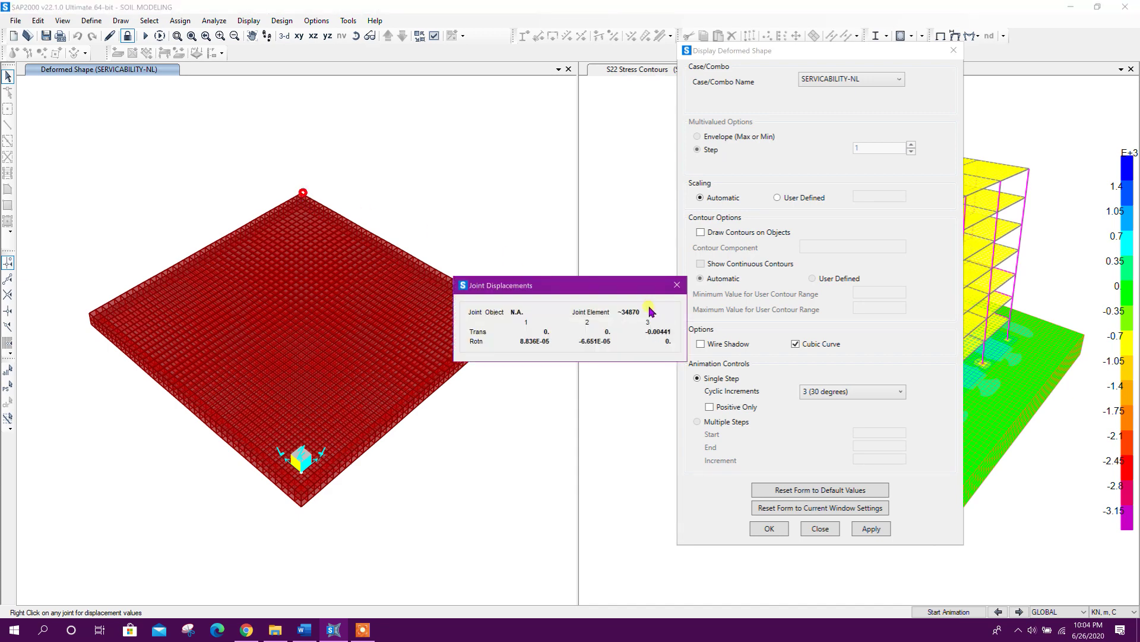
click(676, 285)
mouse_move(259, 365)
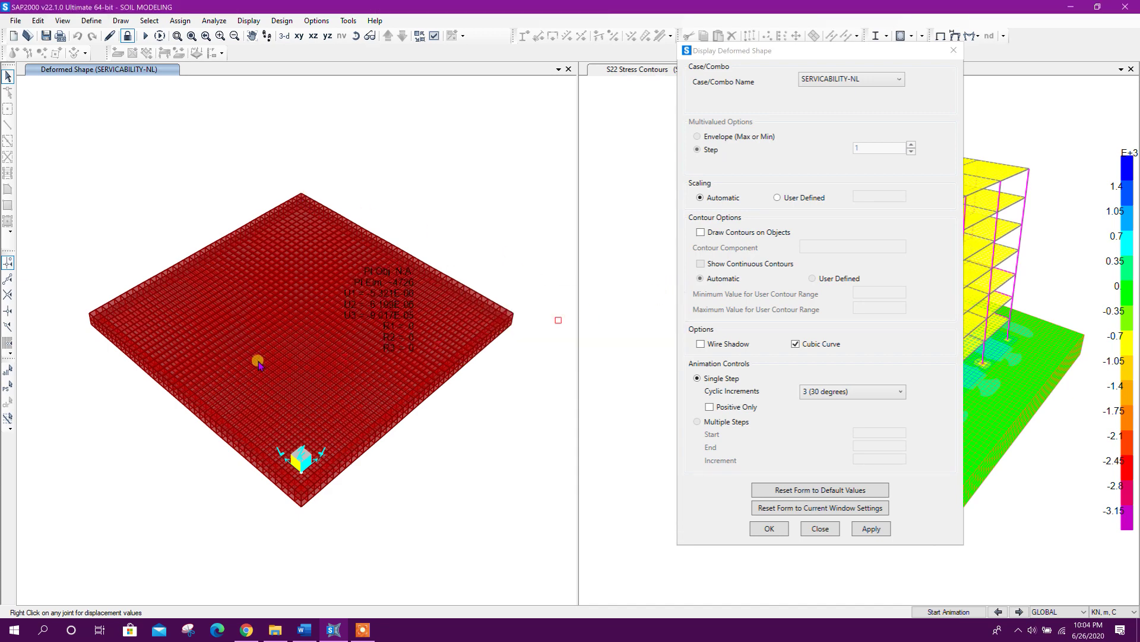
right_click(89, 313)
click(676, 285)
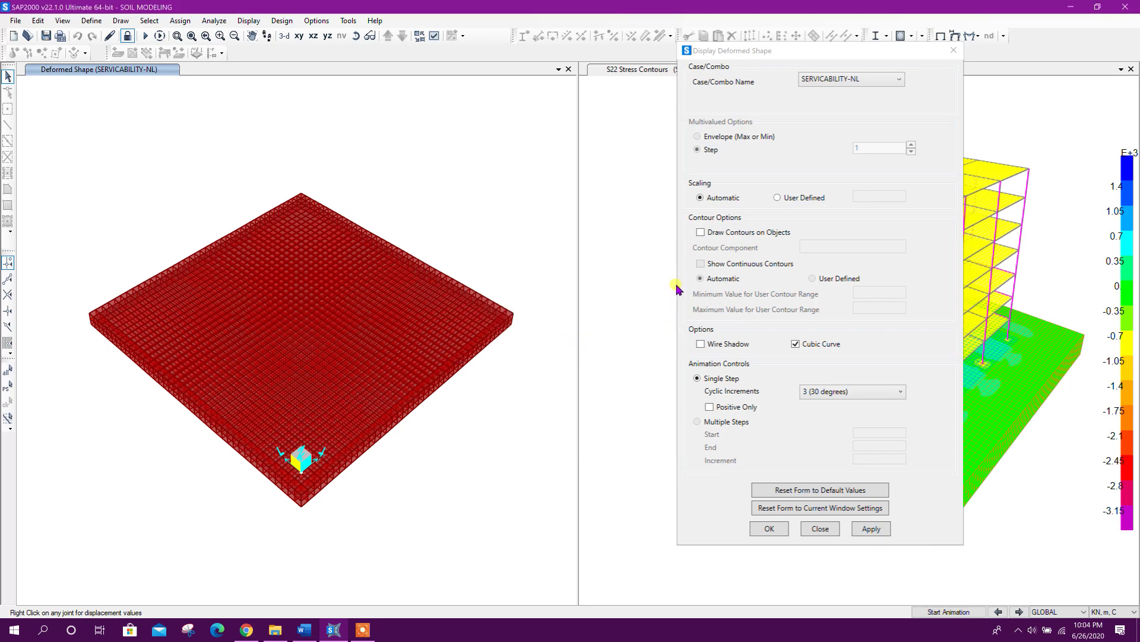
mouse_move(498, 402)
click(826, 530)
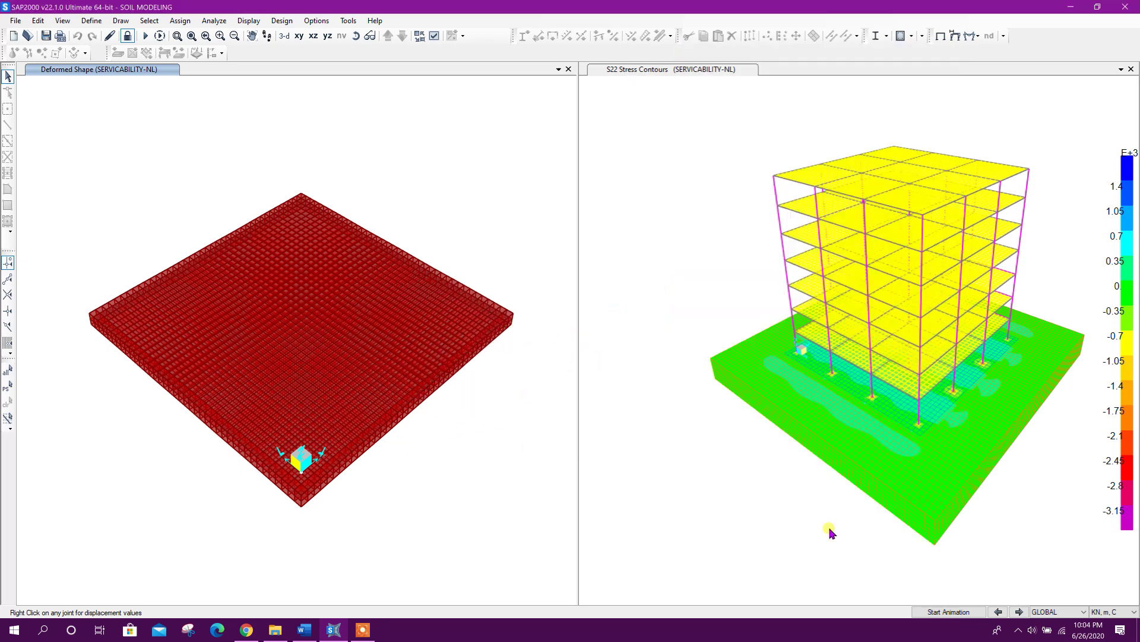
Display the S22 and S11 solid stress contours for SERVICABILITY-NL on the isolated mat
click(974, 35)
click(1001, 120)
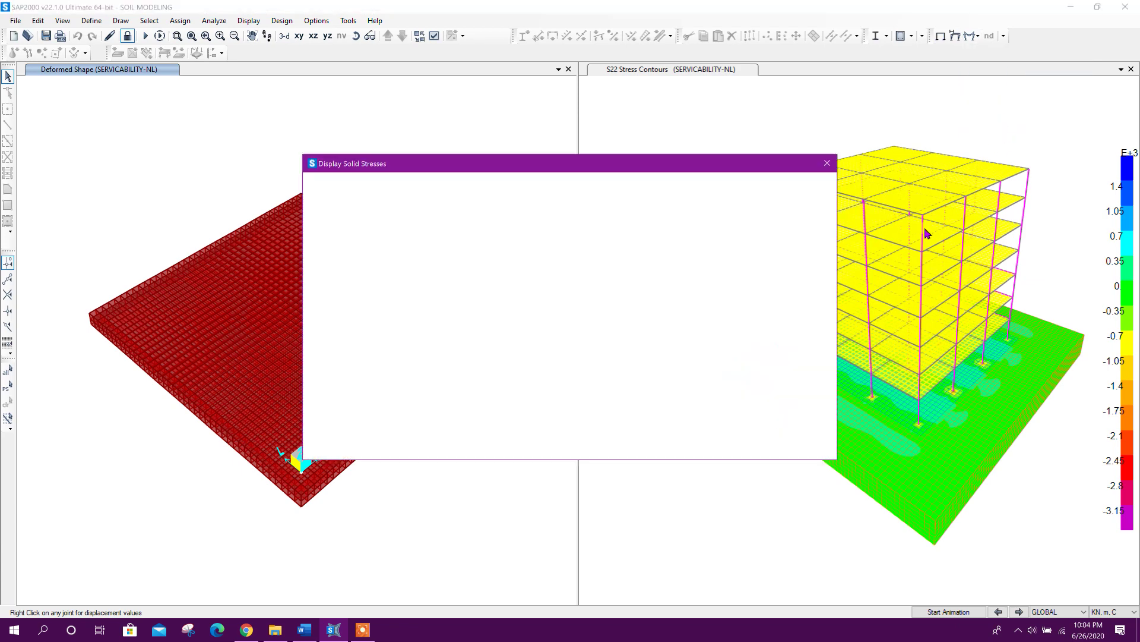
drag(540, 163, 732, 123)
click(939, 376)
mouse_move(429, 343)
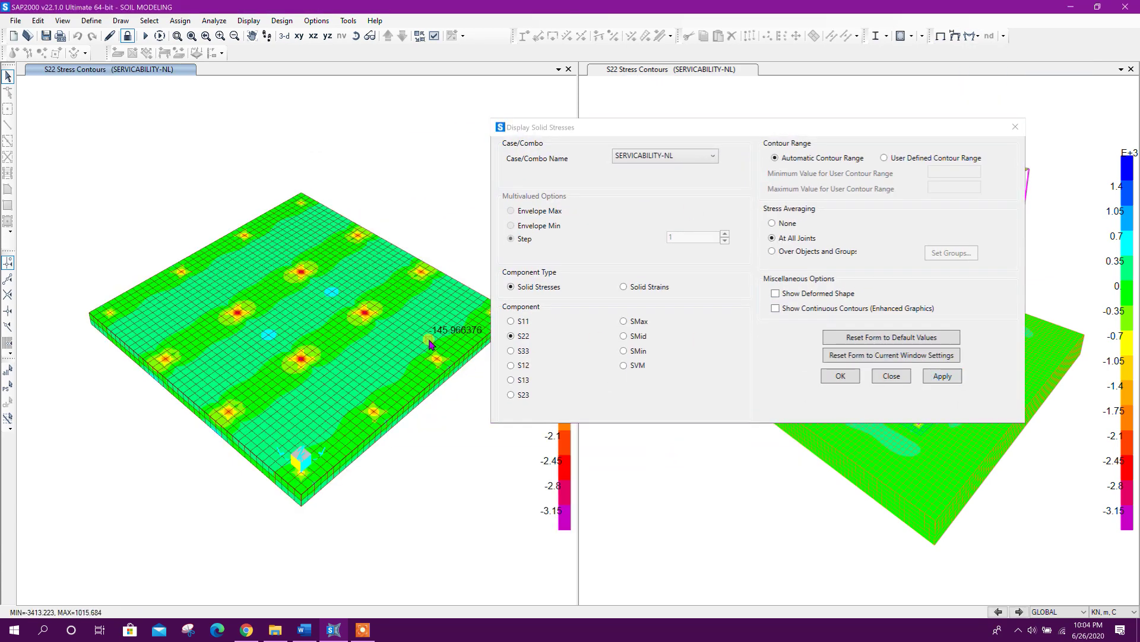
click(522, 321)
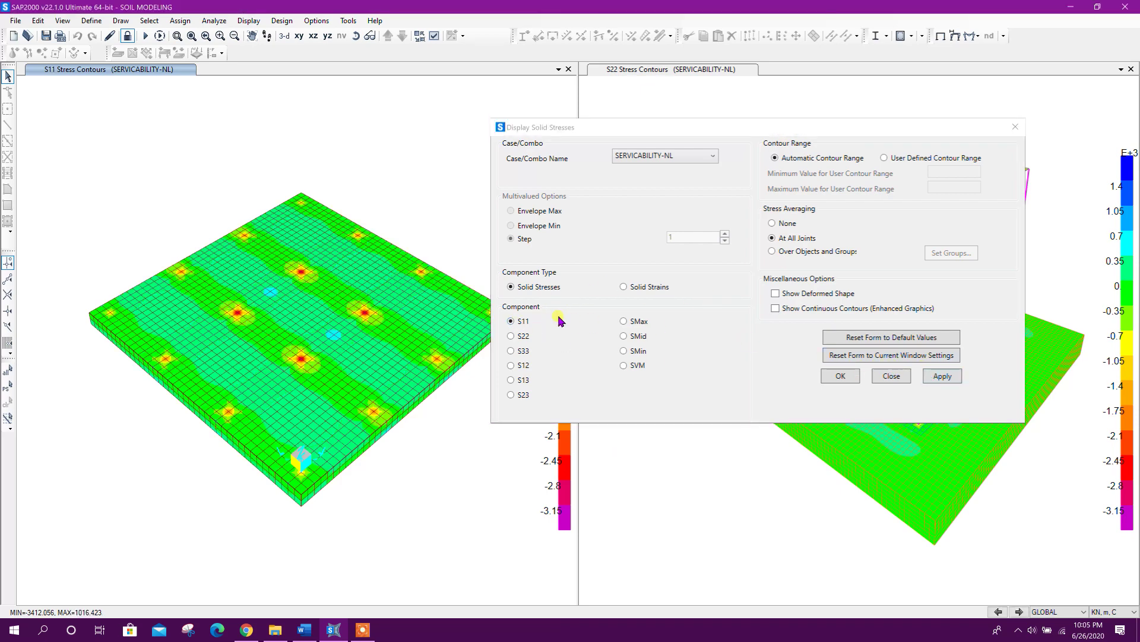
Display the mat's solid stress contours for UDCON2-NL, going through components S11, S22, S12, S13 and S23
click(666, 156)
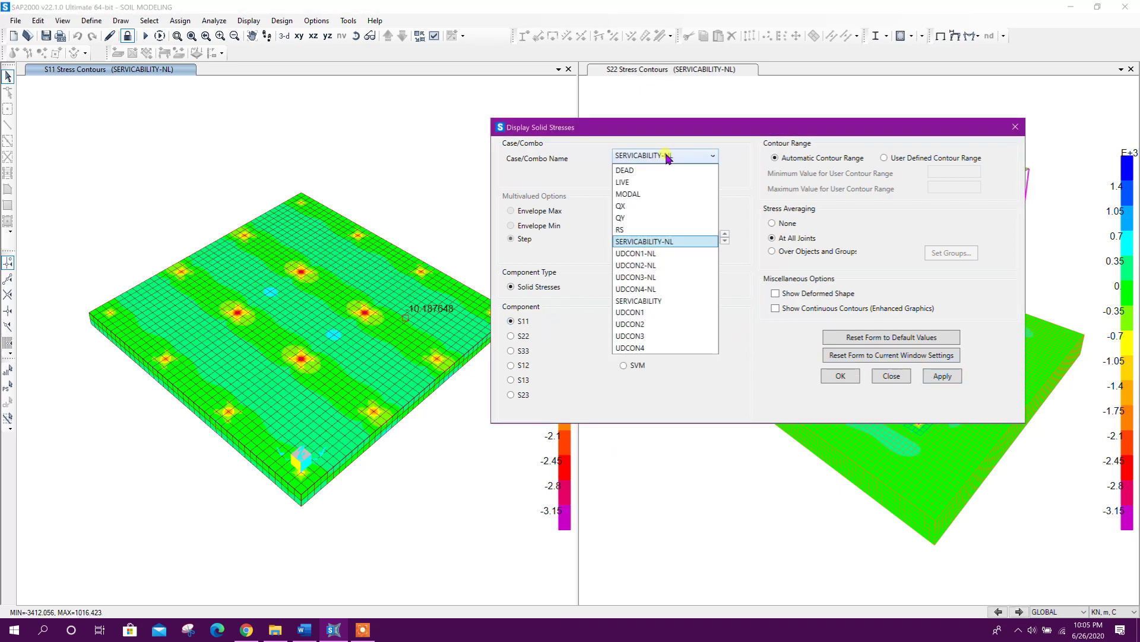
click(662, 268)
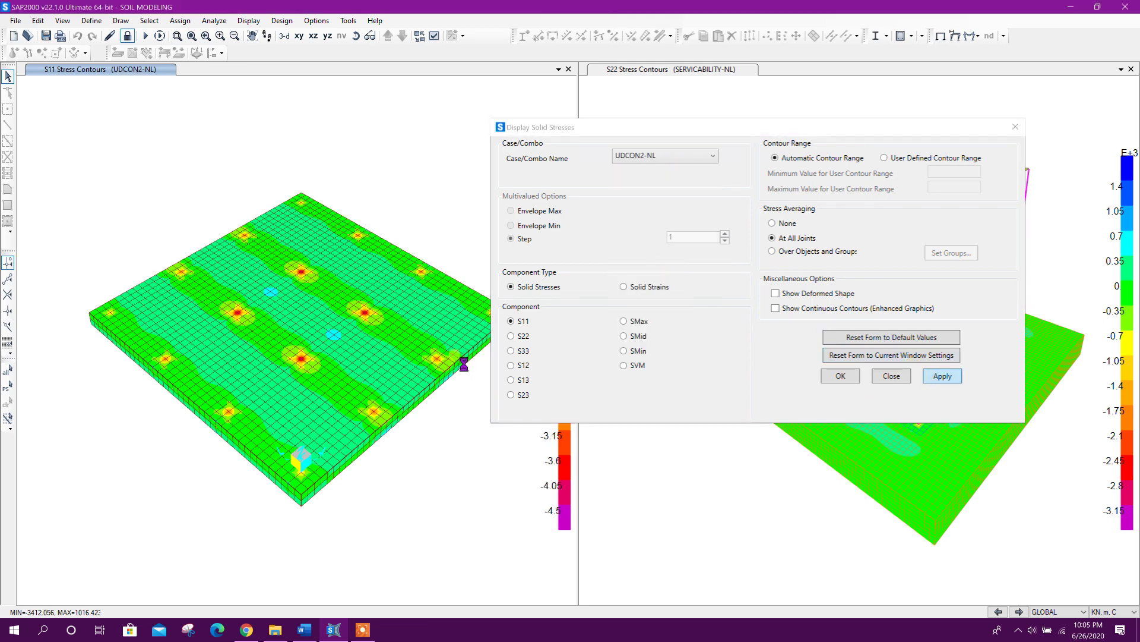
drag(627, 127, 687, 114)
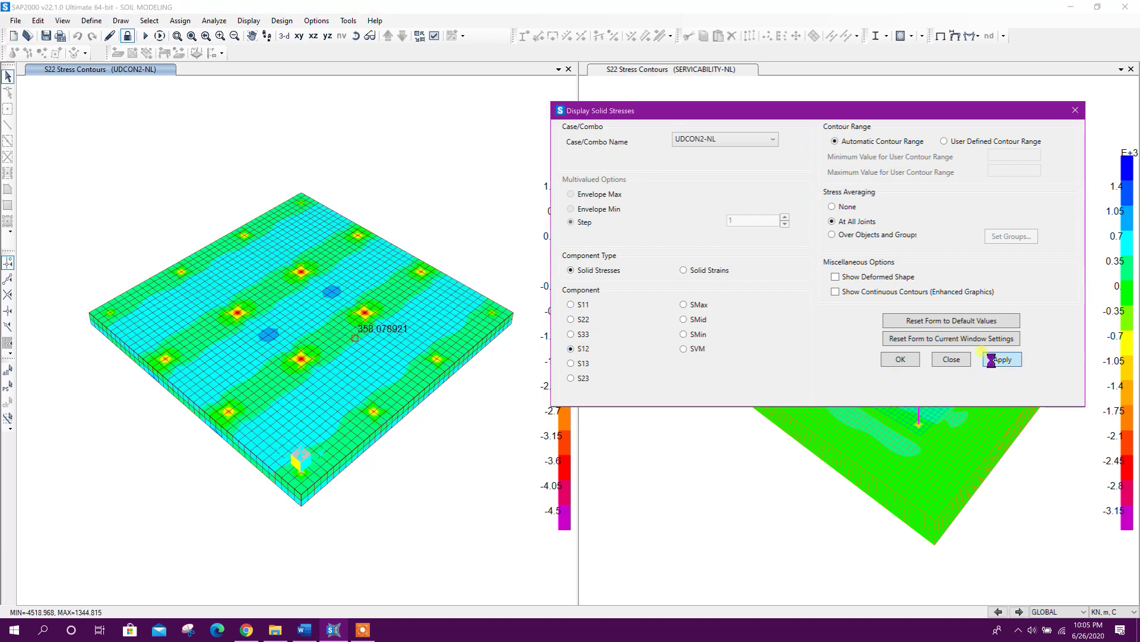
click(570, 363)
click(1002, 359)
click(570, 377)
click(1003, 359)
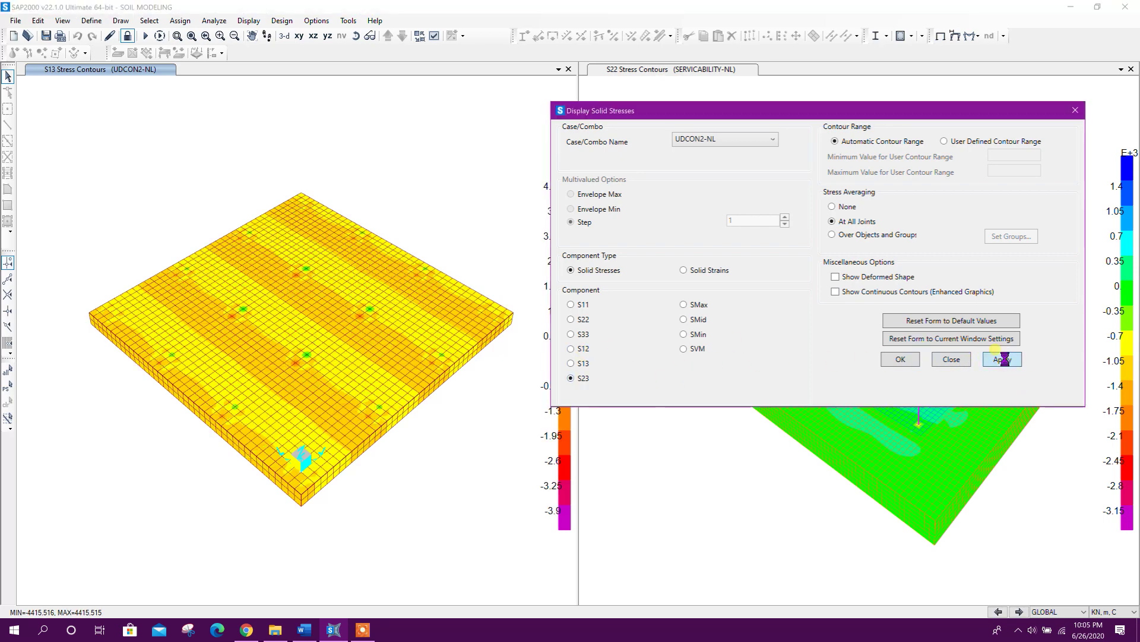
click(951, 358)
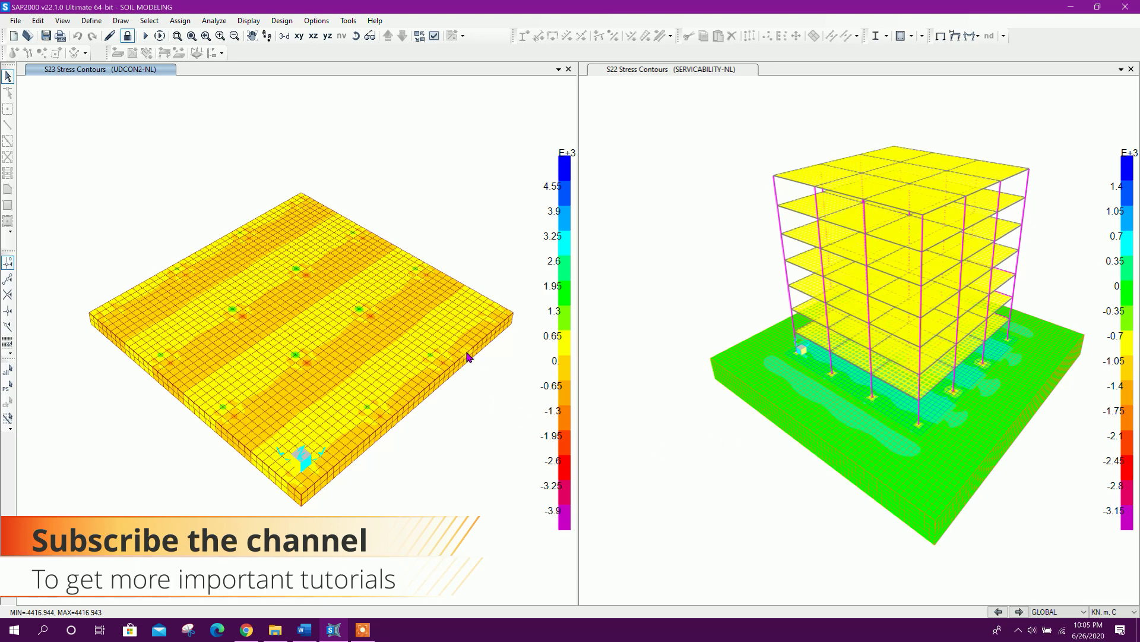
Switch the mat's UDCON2-NL solid stress contours back to the S12 component
click(955, 36)
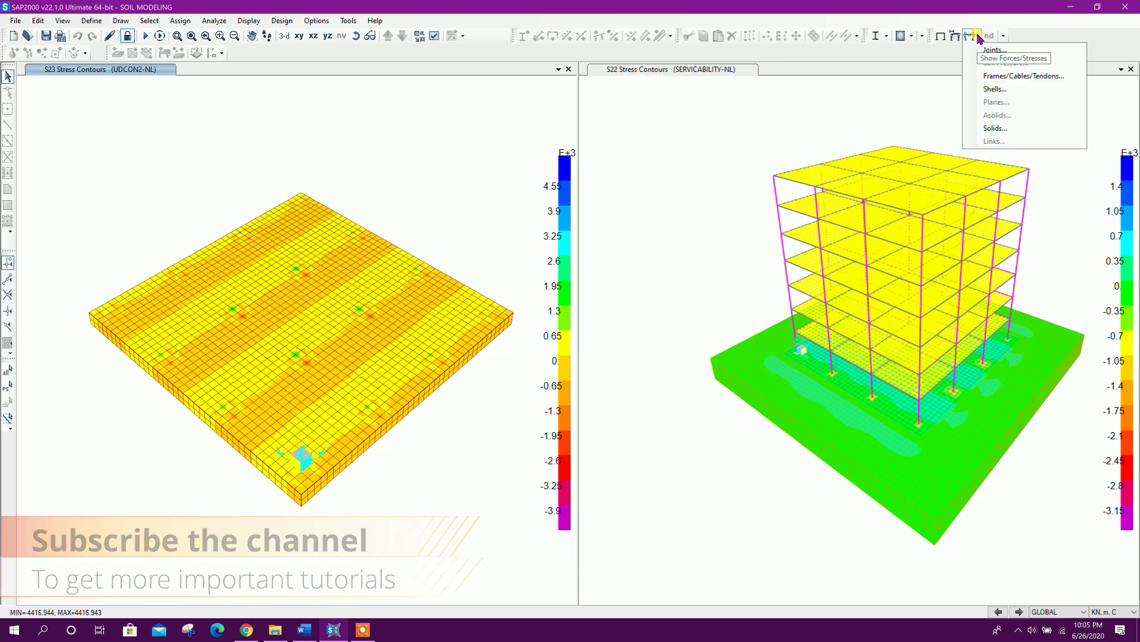
click(989, 114)
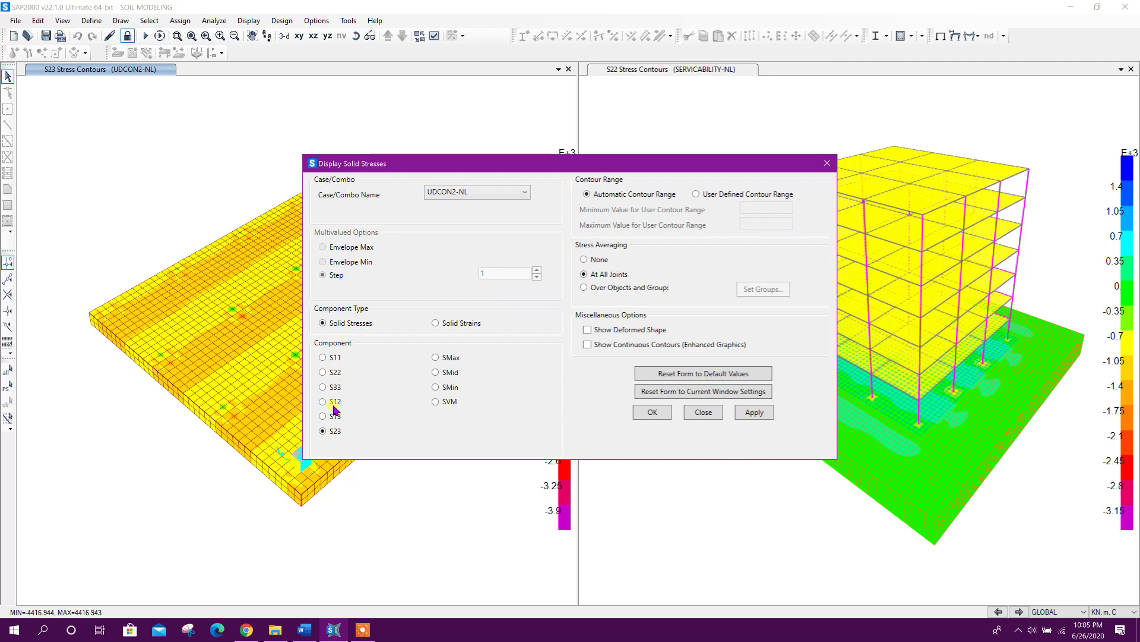
click(753, 412)
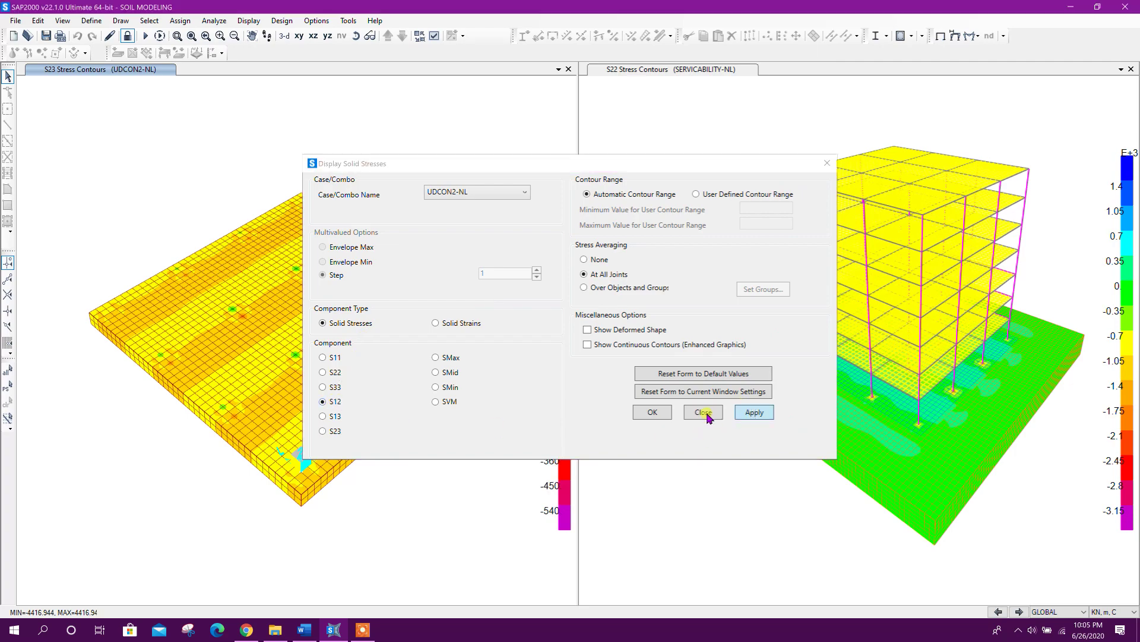
click(707, 415)
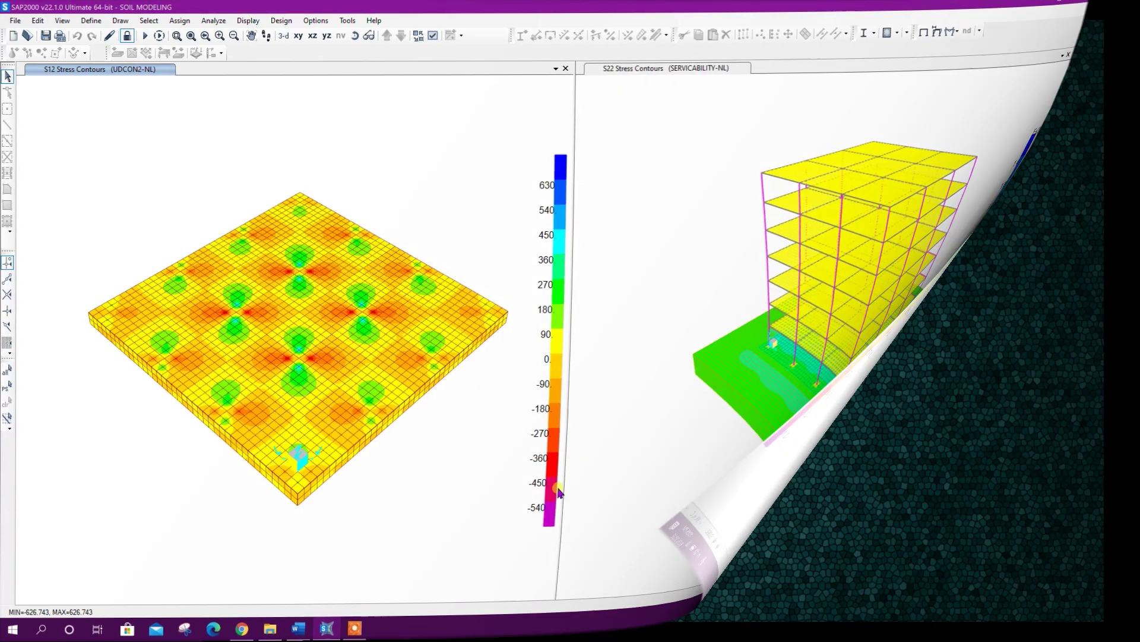